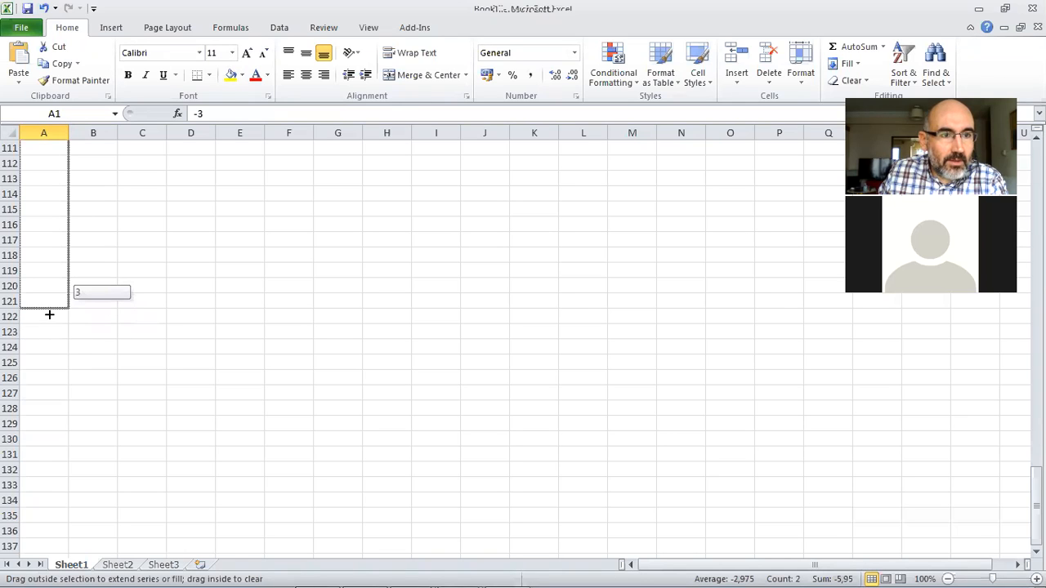
Enter the formula =NORM.S.DIST(A1;FALSE) in B1 to compute the standard normal probability density
{"action": "scroll", "coordinate": [325, 304], "scroll_direction": "up", "scroll_amount": 20}
{"action": "scroll", "coordinate": [326, 304], "scroll_direction": "up", "scroll_amount": 9}
{"action": "left_click", "coordinate": [95, 147]}
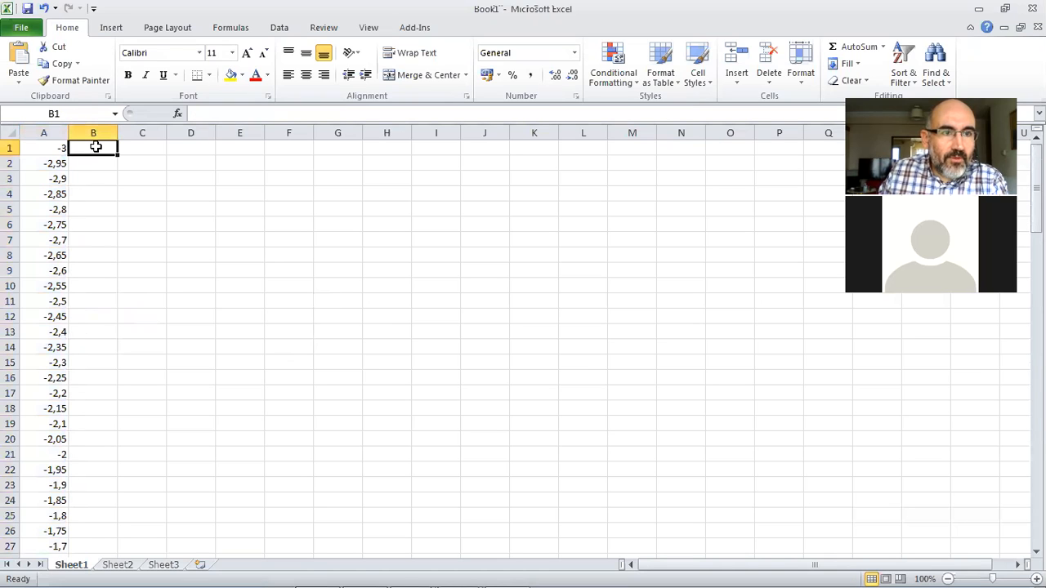
{"action": "type", "text": "="}
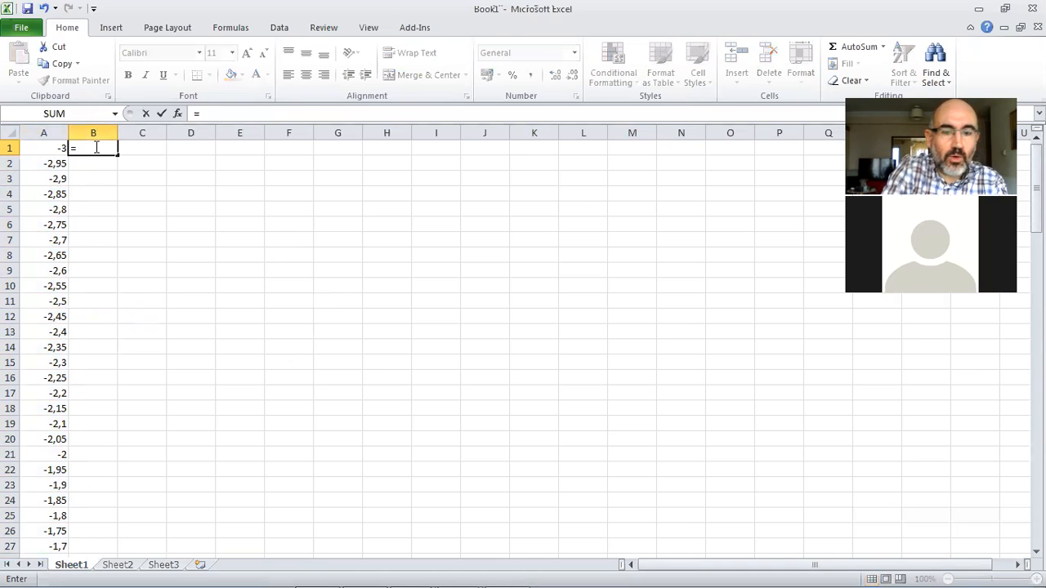
{"action": "type", "text": "nor"}
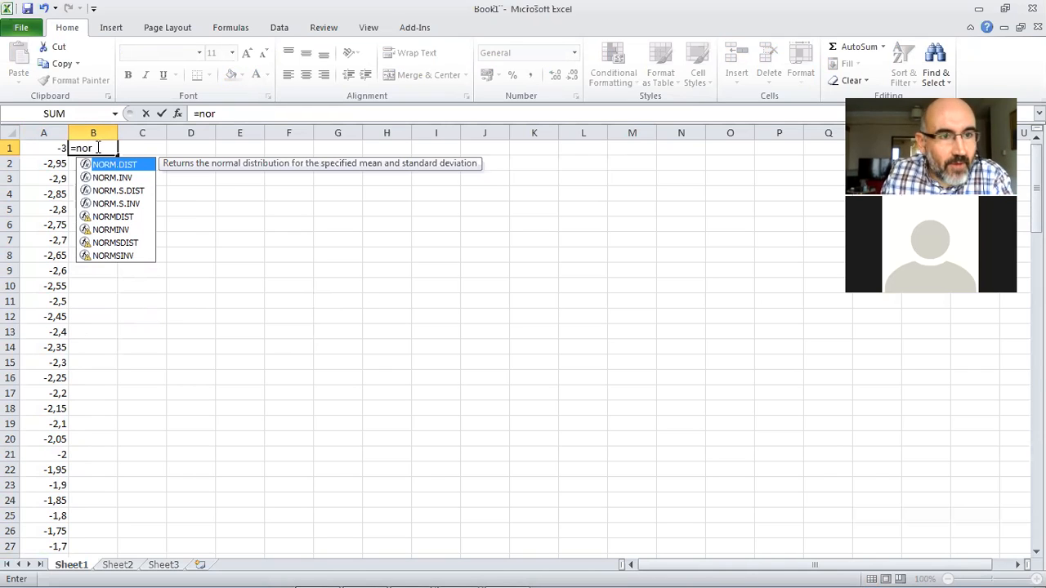
{"action": "double_click", "coordinate": [122, 190]}
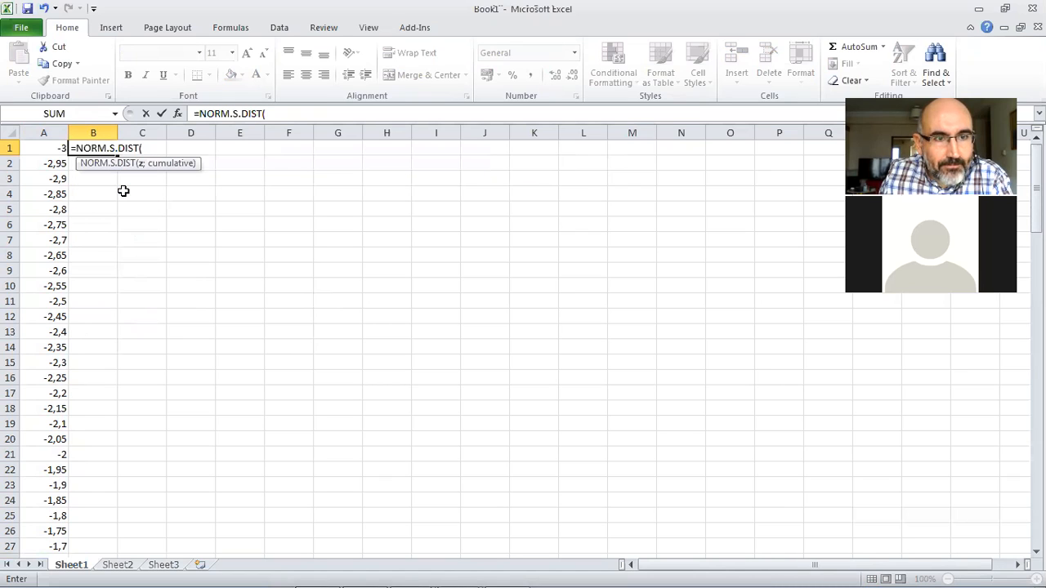
{"action": "left_click", "coordinate": [49, 148]}
{"action": "type", "text": ";"}
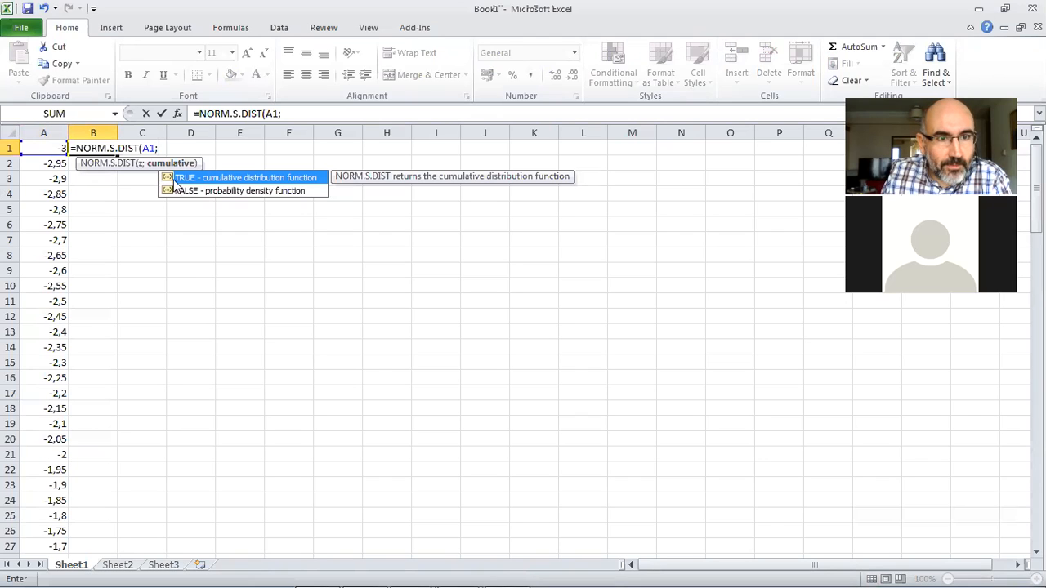
{"action": "left_click", "coordinate": [215, 198]}
{"action": "double_click", "coordinate": [213, 191]}
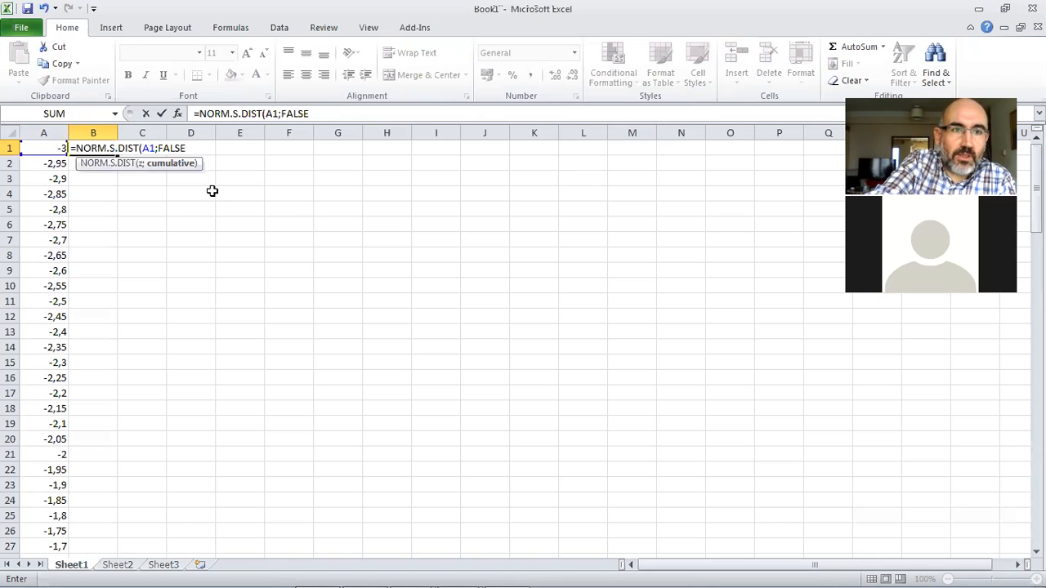
{"action": "key", "text": "Return"}
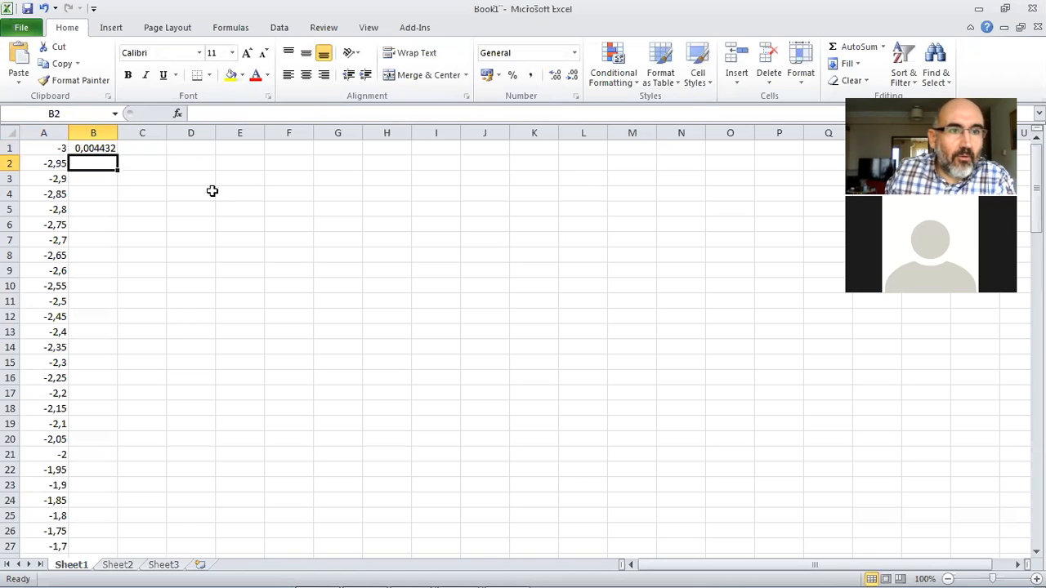
Fill the density formula from B1 down through B121
{"action": "left_click", "coordinate": [109, 148]}
{"action": "left_click_drag", "start_coordinate": [117, 157], "coordinate": [115, 533]}
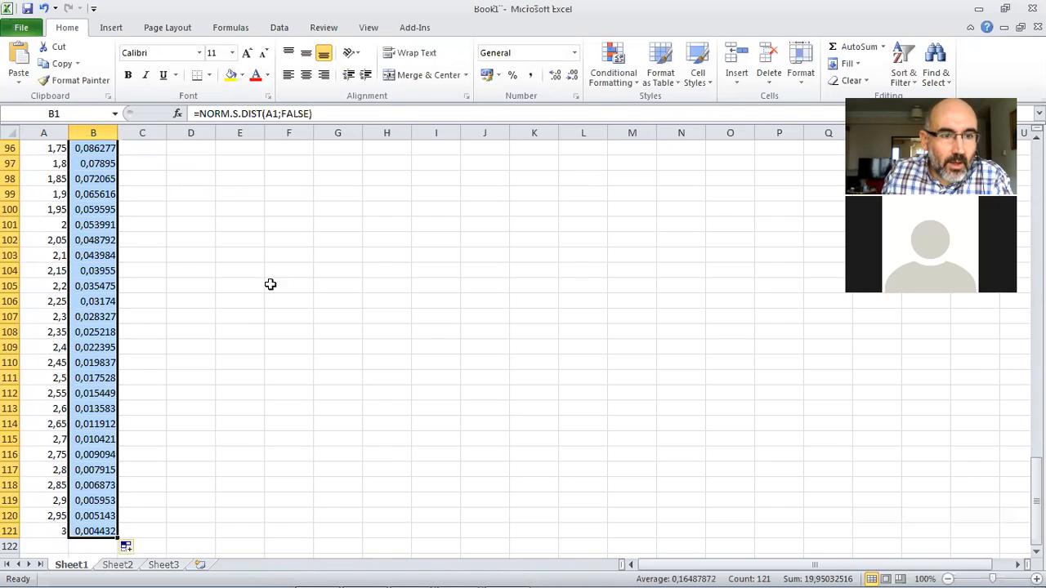
{"action": "scroll", "coordinate": [266, 291], "scroll_direction": "up", "scroll_amount": 20}
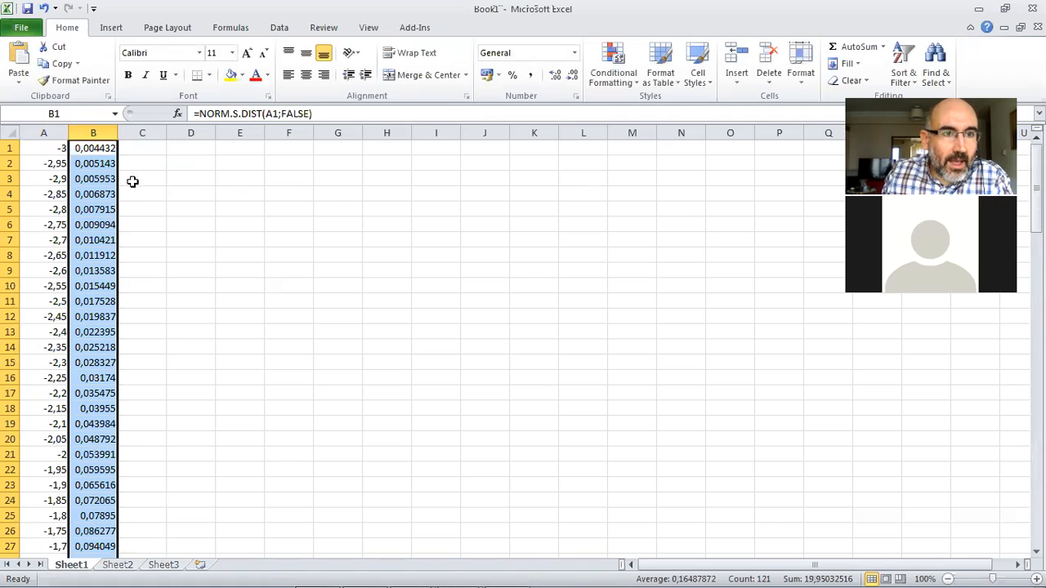
Enter the cumulative standard normal formula for A1 in C1, accepting the proposed correction =NORMSDIST(A1)
{"action": "left_click", "coordinate": [139, 148]}
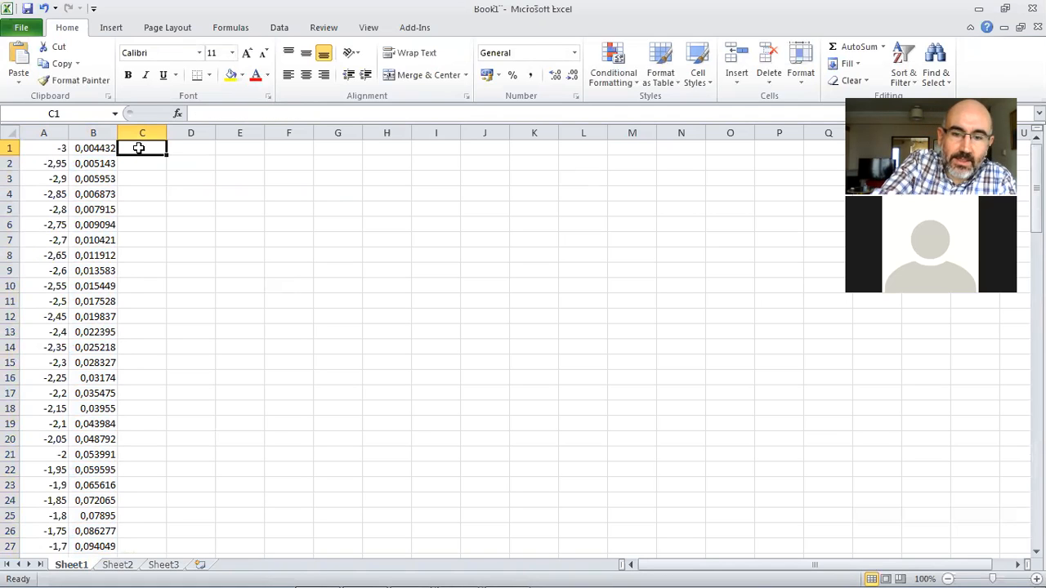
{"action": "type", "text": "=nor"}
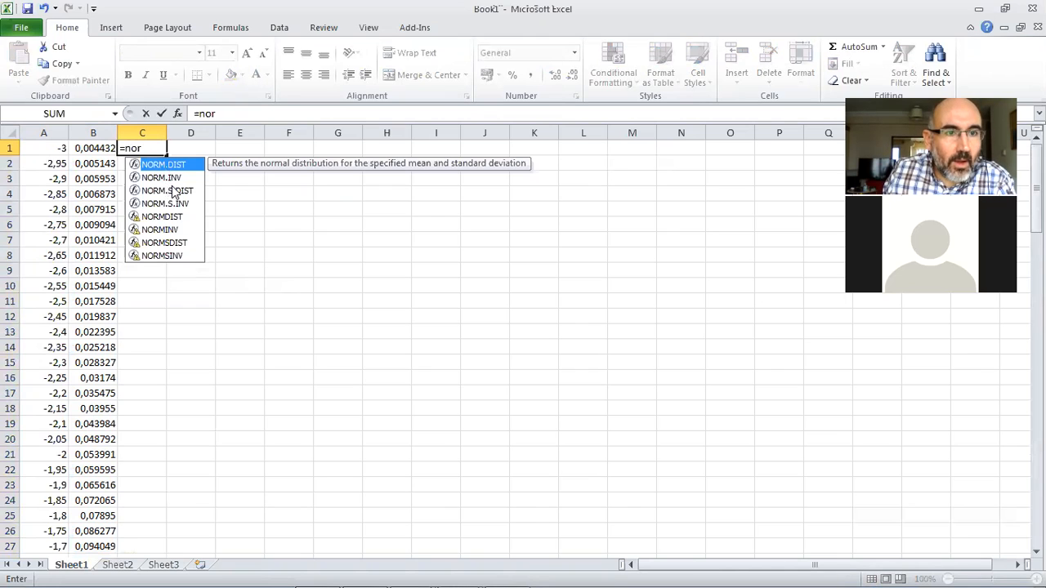
{"action": "double_click", "coordinate": [167, 190]}
{"action": "left_click", "coordinate": [42, 148]}
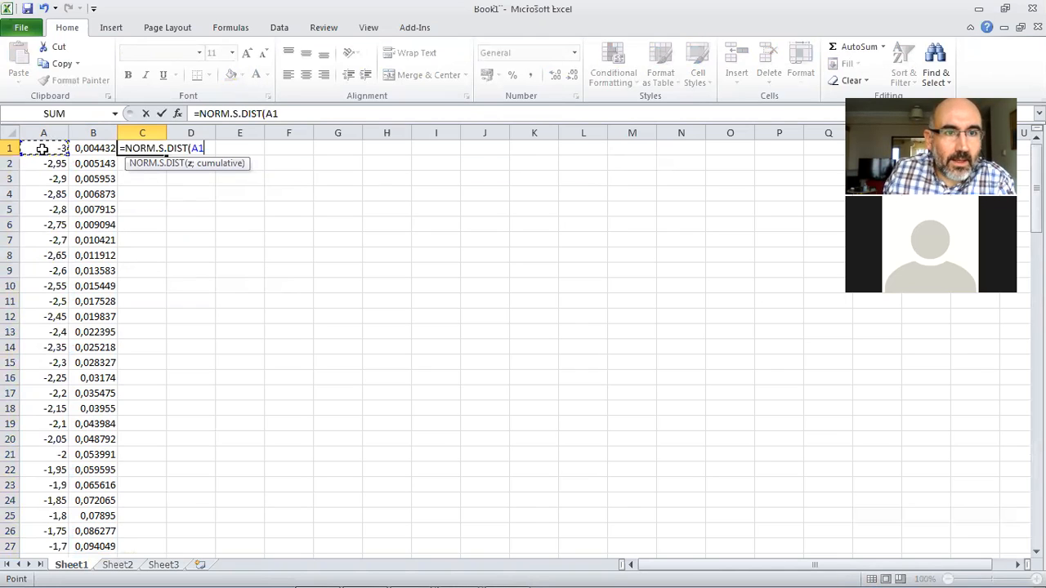
{"action": "type", "text": ";"}
{"action": "key", "text": "BackSpace"}
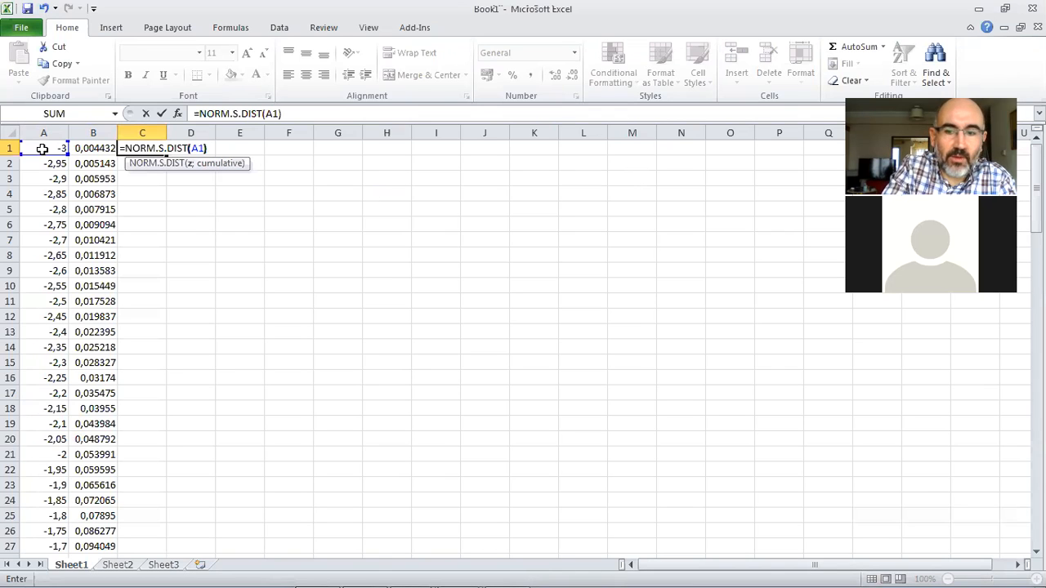
{"action": "key", "text": "Return"}
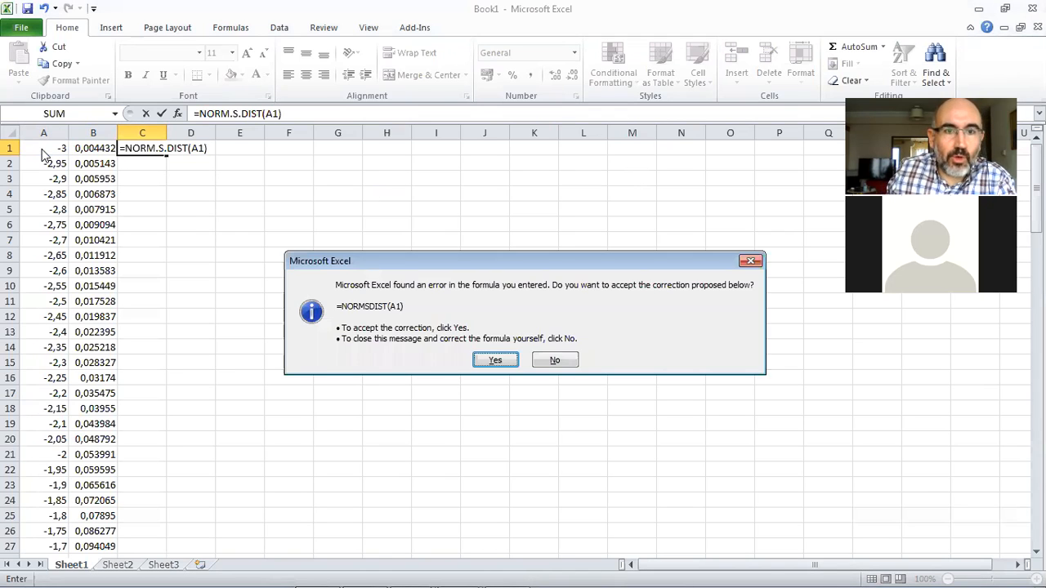
{"action": "left_click", "coordinate": [496, 359]}
Fill the cumulative distribution formula from C1 down through C121
{"action": "left_click", "coordinate": [154, 147]}
{"action": "left_click_drag", "start_coordinate": [166, 155], "coordinate": [166, 260]}
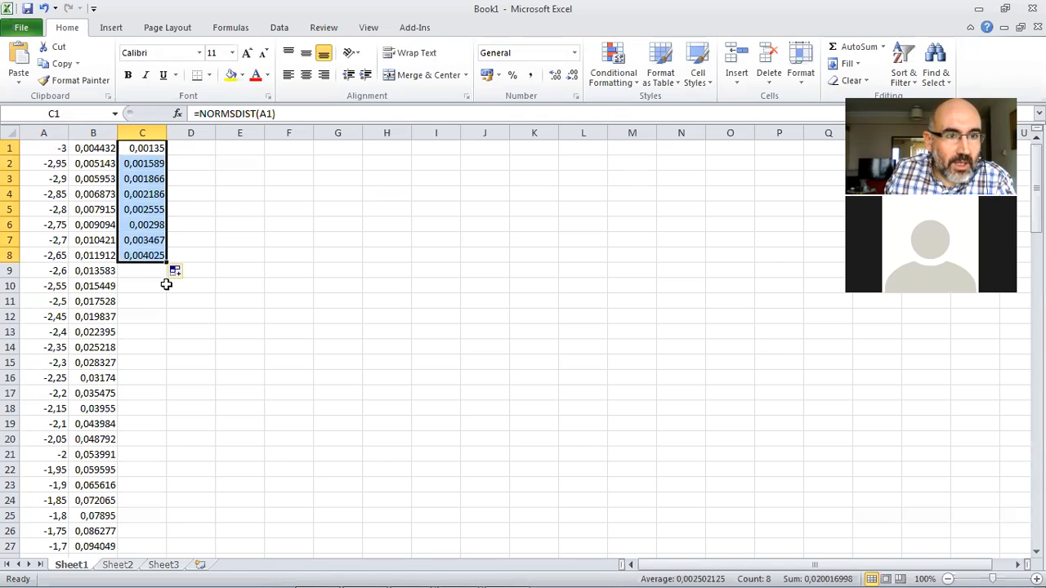
{"action": "left_click_drag", "start_coordinate": [166, 259], "coordinate": [149, 507]}
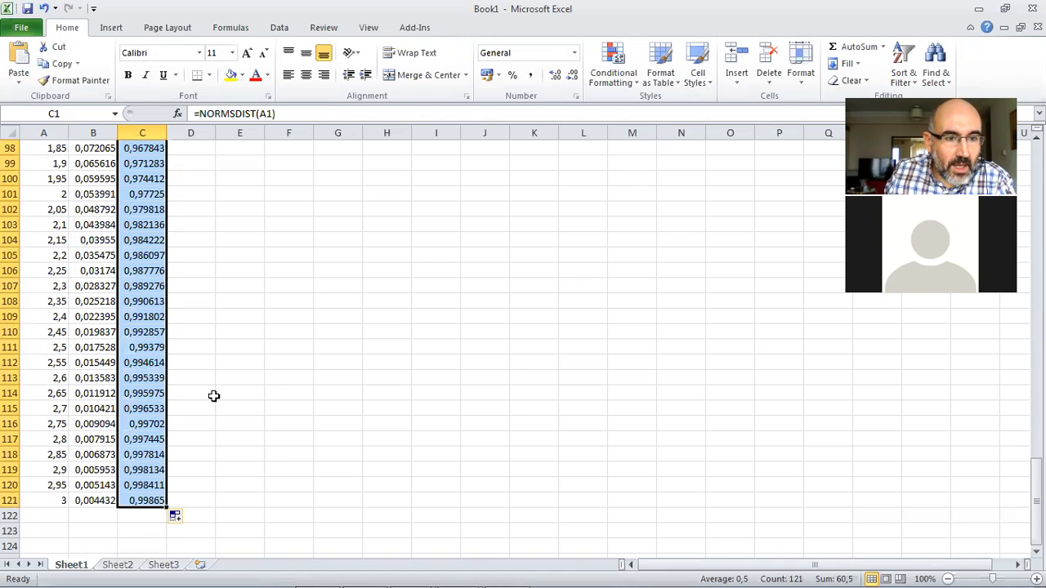
Insert a basic 2-D line chart of B1:B121 and enlarge it to span about columns E to O, rows 2 to 25
{"action": "scroll", "coordinate": [308, 370], "scroll_direction": "up", "scroll_amount": 6}
{"action": "scroll", "coordinate": [308, 370], "scroll_direction": "up", "scroll_amount": 20}
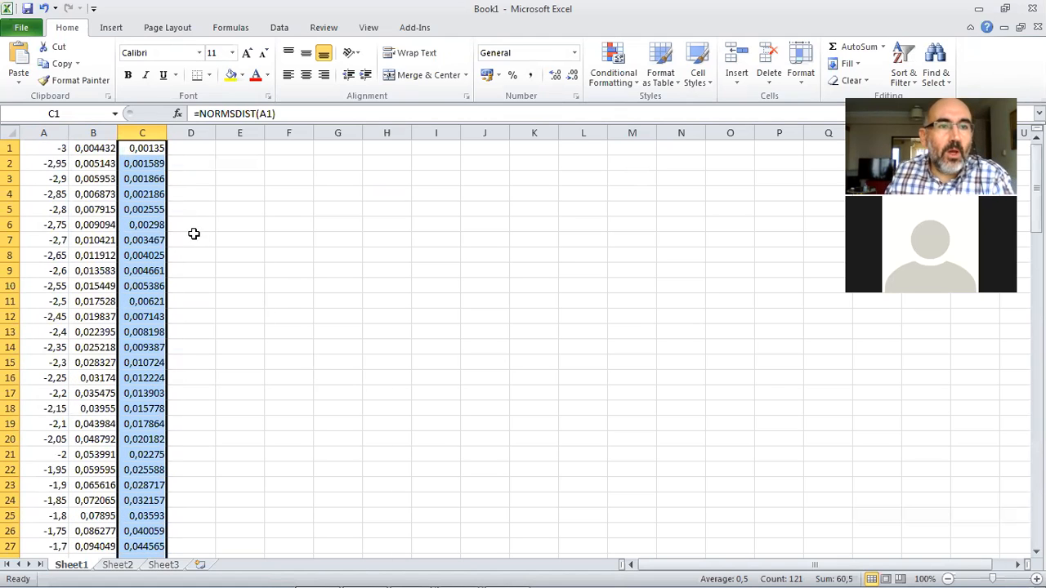
{"action": "left_click", "coordinate": [100, 145]}
{"action": "key", "text": "ctrl+shift+Down"}
{"action": "left_click", "coordinate": [112, 27]}
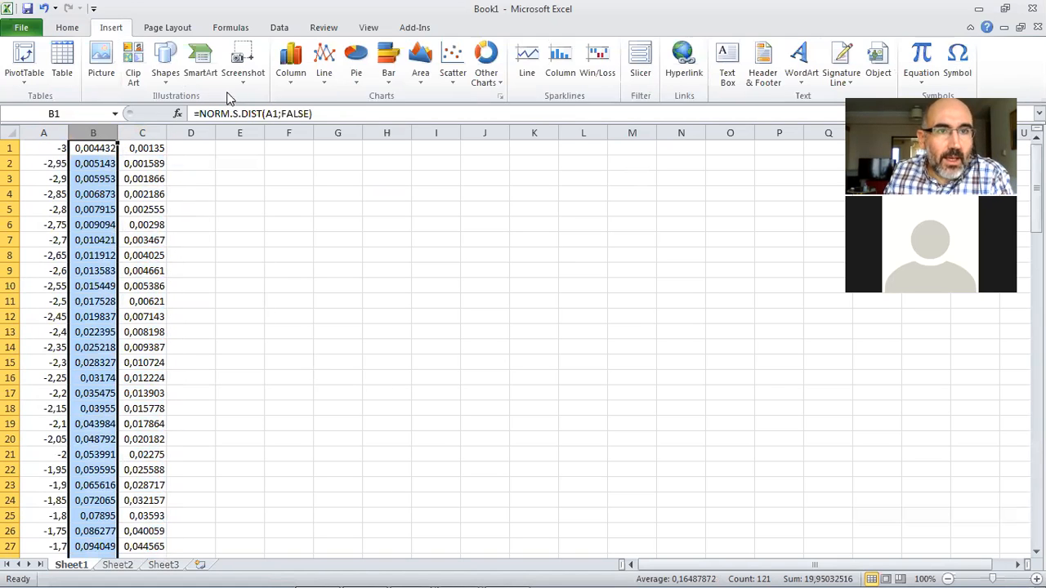
{"action": "left_click", "coordinate": [324, 72]}
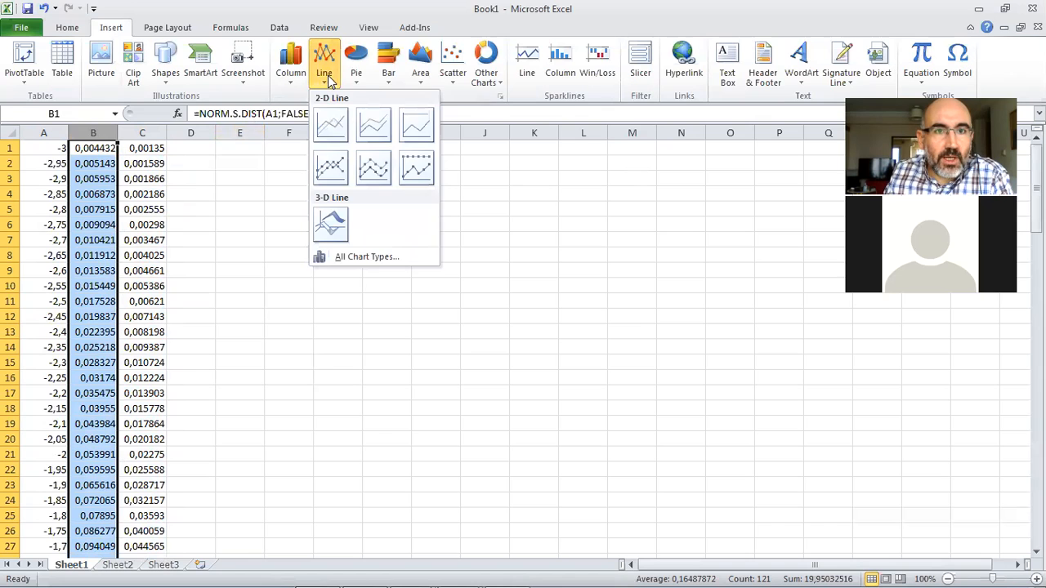
{"action": "left_click", "coordinate": [331, 125]}
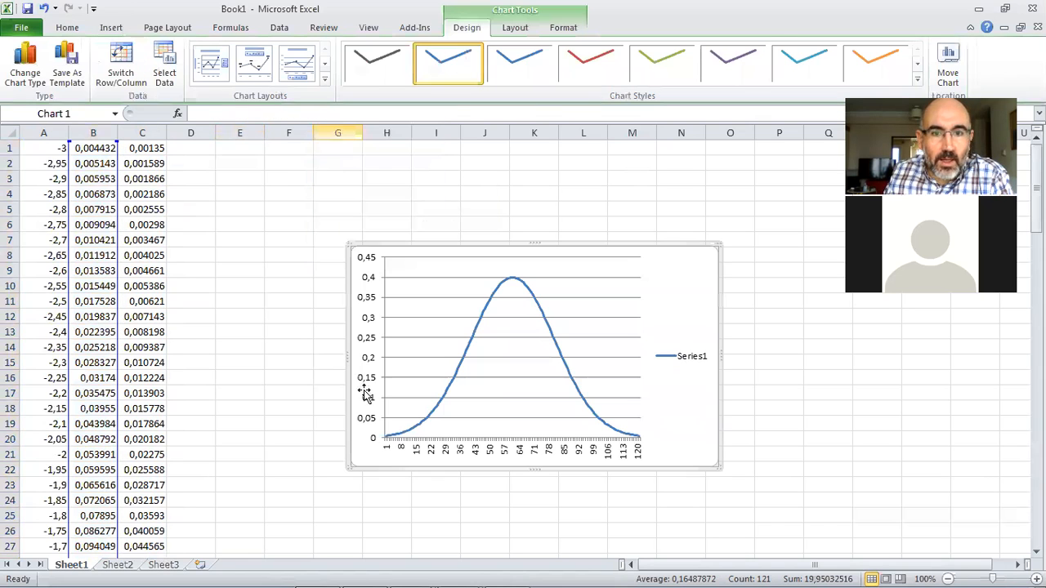
{"action": "left_click_drag", "start_coordinate": [349, 245], "coordinate": [248, 170]}
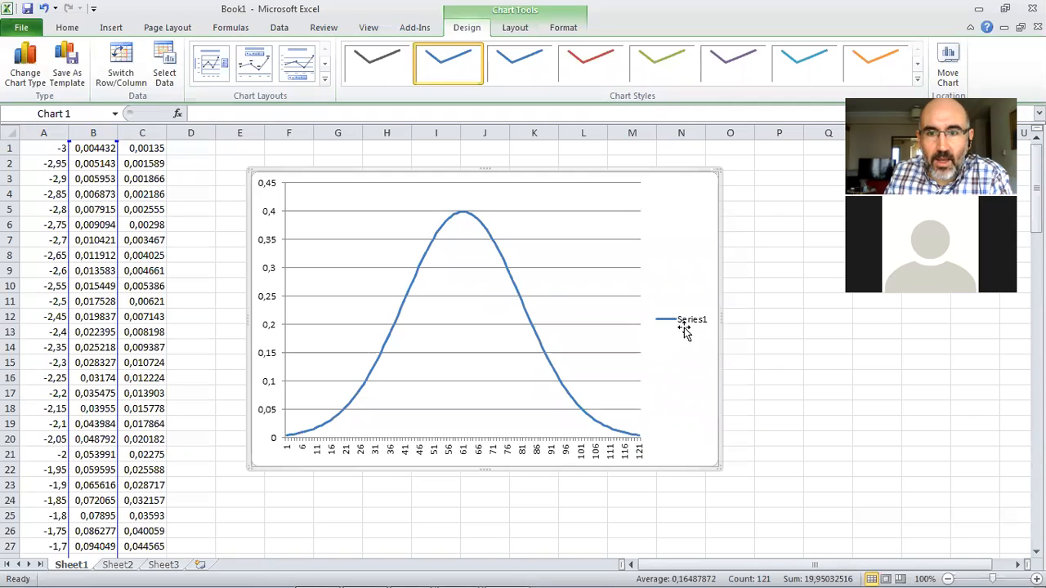
{"action": "left_click_drag", "start_coordinate": [715, 465], "coordinate": [753, 519]}
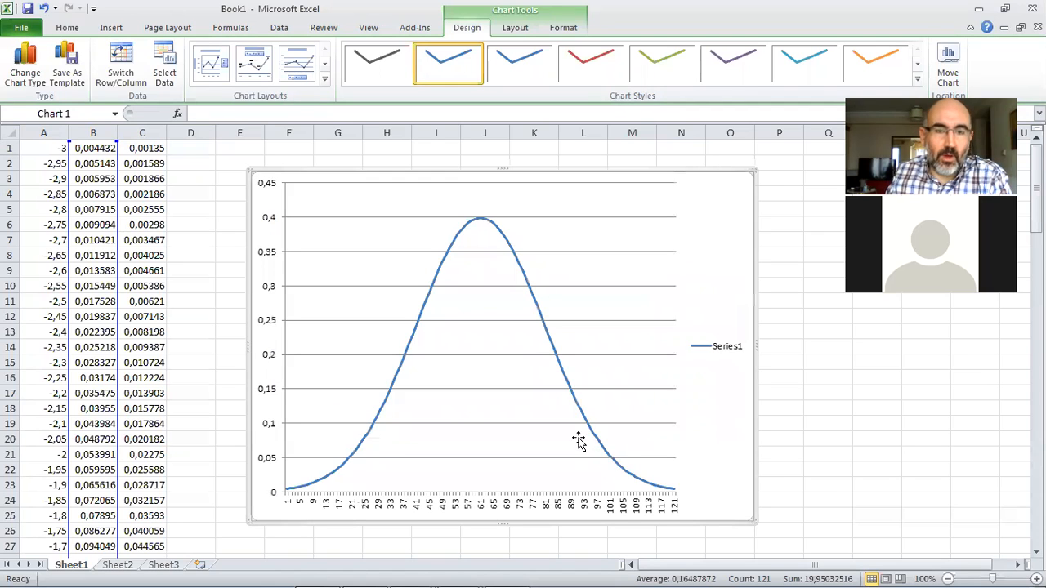
Set the chart's horizontal axis labels to the range A1:A121
{"action": "right_click", "coordinate": [497, 506]}
{"action": "left_click", "coordinate": [549, 421]}
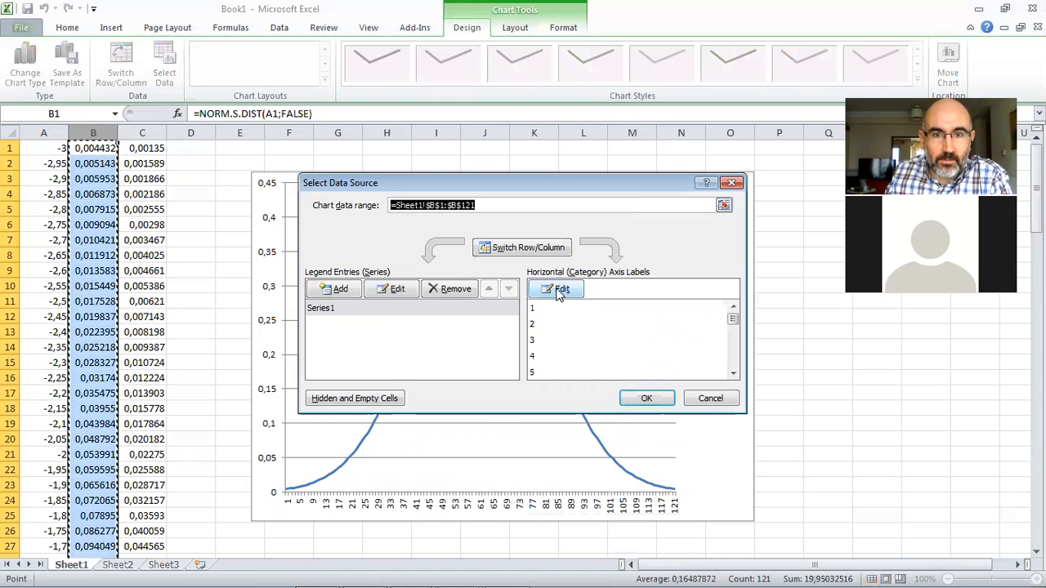
{"action": "left_click", "coordinate": [559, 291]}
{"action": "left_click_drag", "start_coordinate": [40, 148], "coordinate": [38, 530]}
{"action": "left_click", "coordinate": [545, 319]}
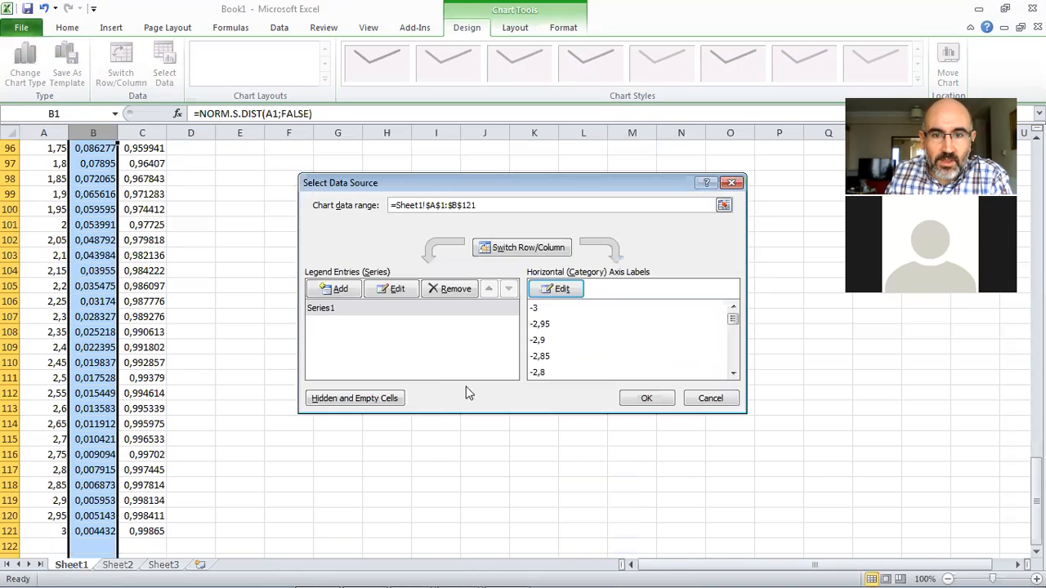
{"action": "left_click", "coordinate": [648, 400]}
Add a second series named Distribution to the chart, using the values in C1:C121
{"action": "scroll", "coordinate": [523, 414], "scroll_direction": "up", "scroll_amount": 10}
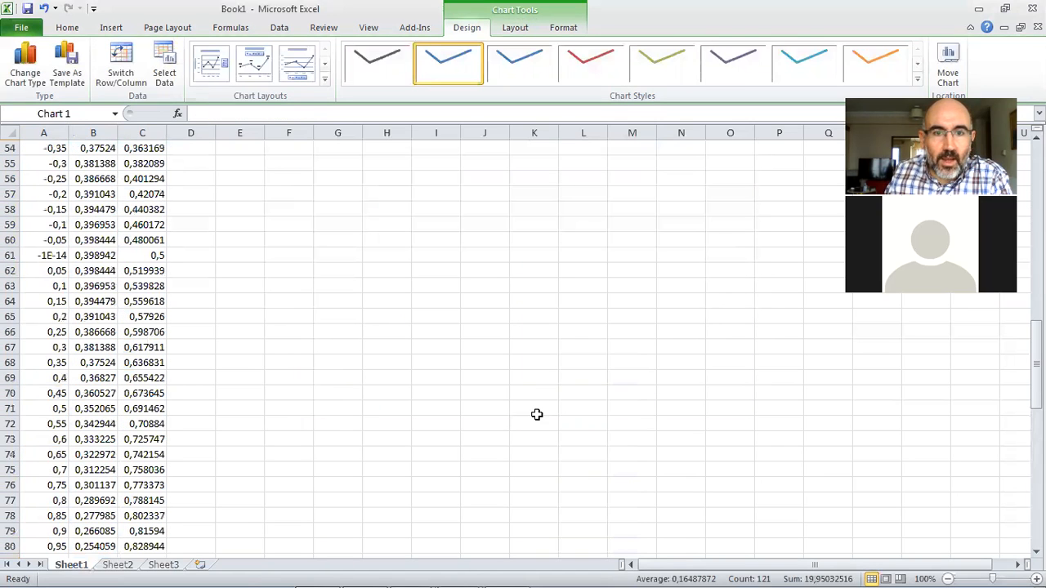
{"action": "scroll", "coordinate": [540, 416], "scroll_direction": "up", "scroll_amount": 17}
{"action": "scroll", "coordinate": [545, 419], "scroll_direction": "up", "scroll_amount": 1}
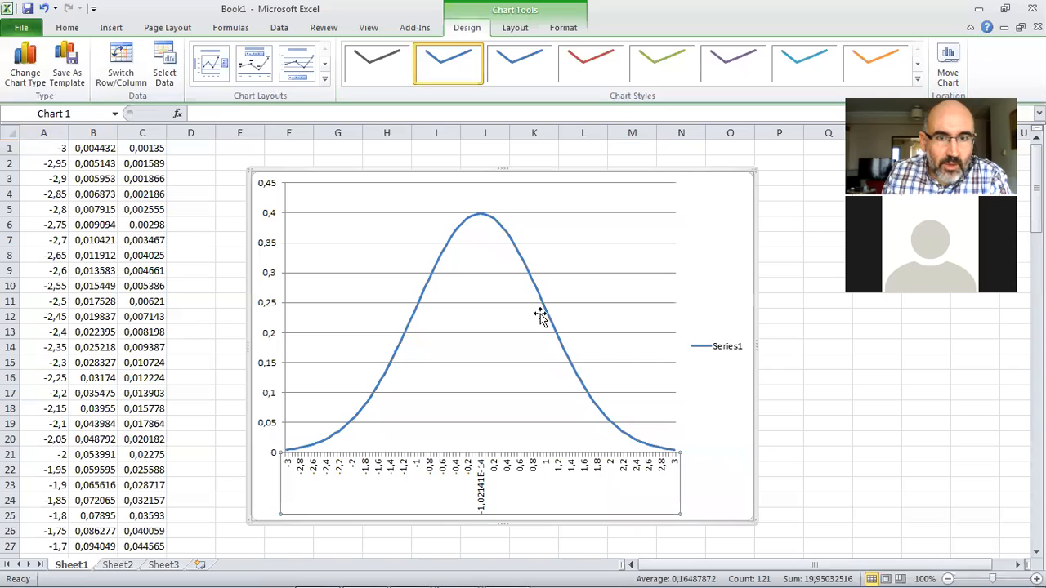
{"action": "right_click", "coordinate": [583, 290]}
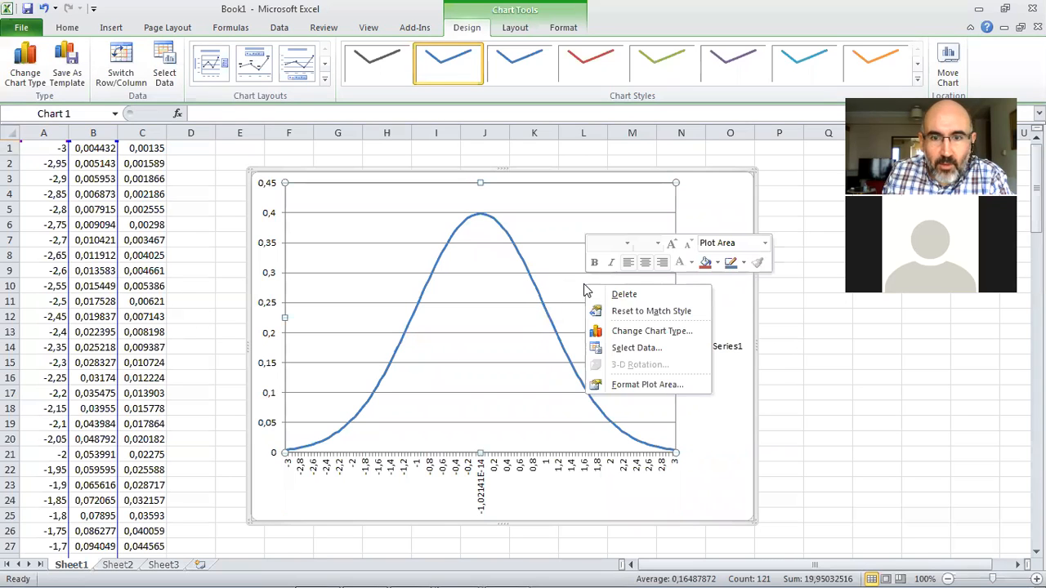
{"action": "left_click", "coordinate": [659, 349]}
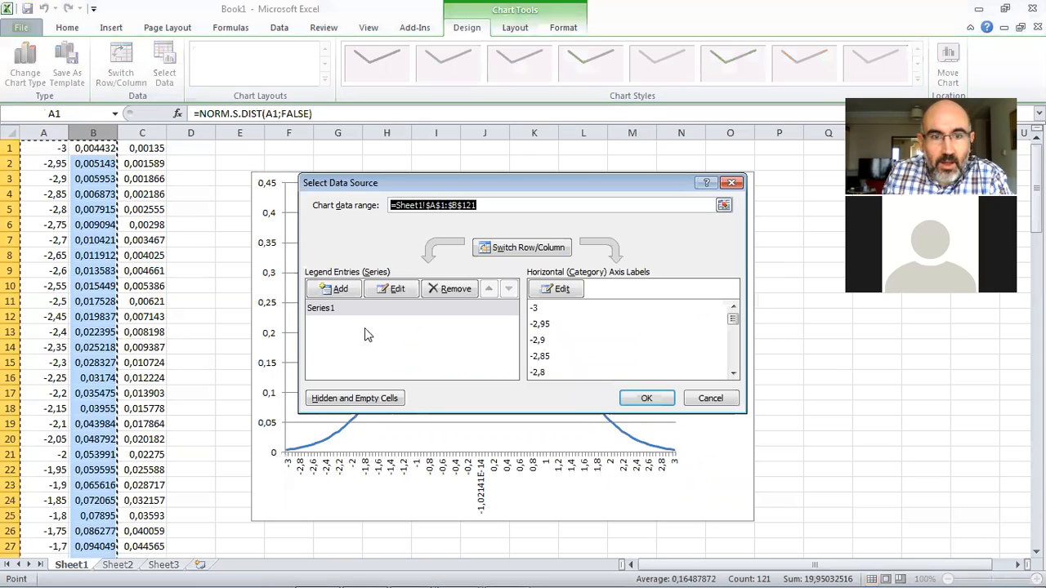
{"action": "left_click", "coordinate": [337, 289]}
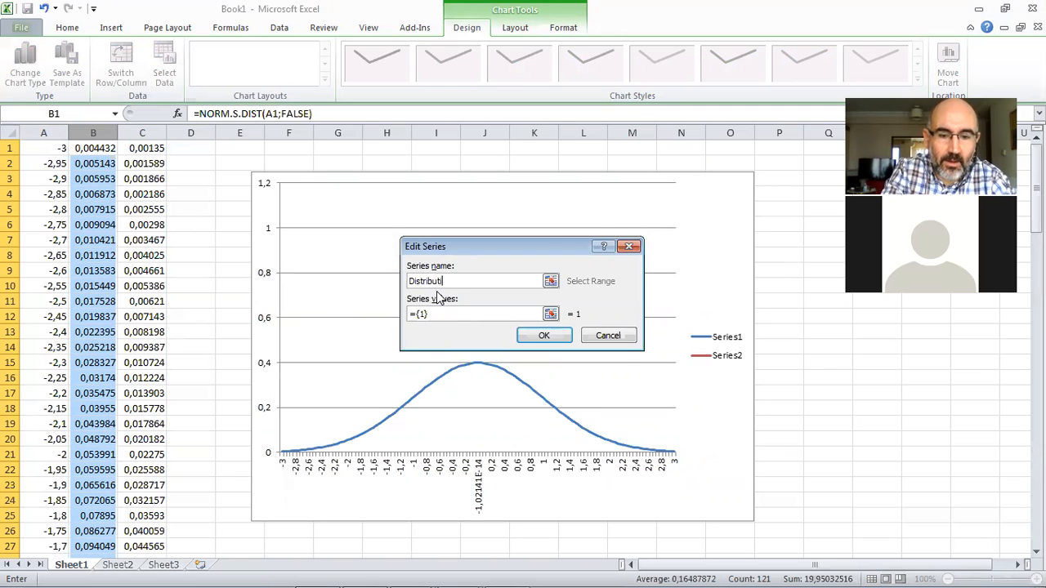
{"action": "left_click", "coordinate": [447, 317]}
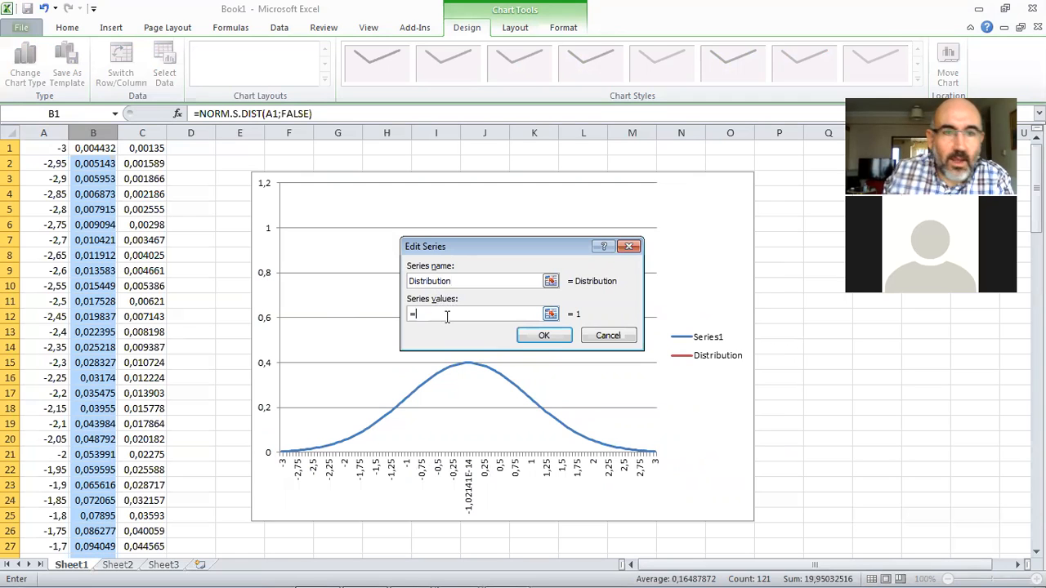
{"action": "left_click_drag", "start_coordinate": [147, 154], "coordinate": [135, 537]}
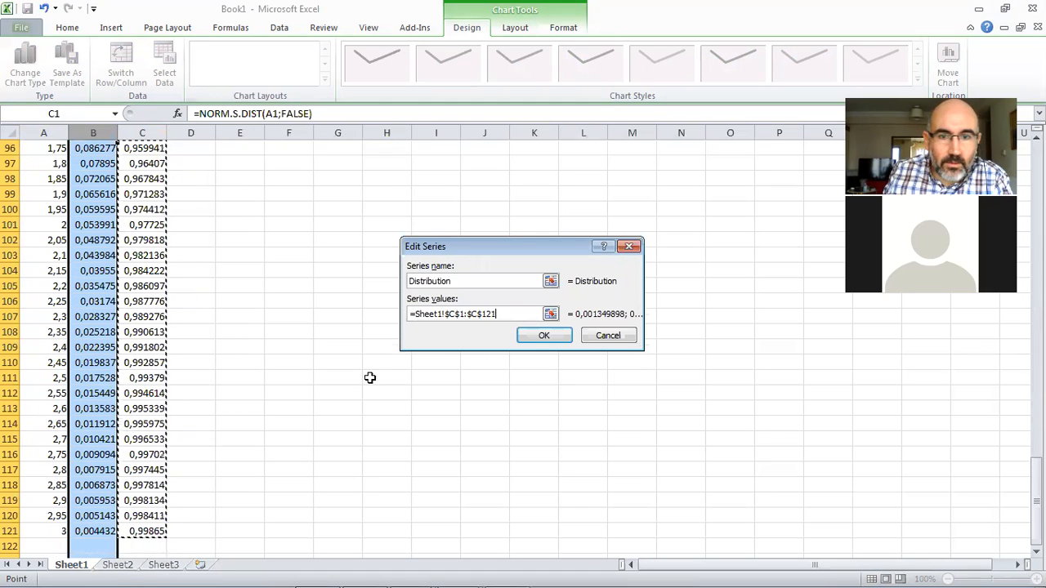
{"action": "left_click", "coordinate": [541, 337]}
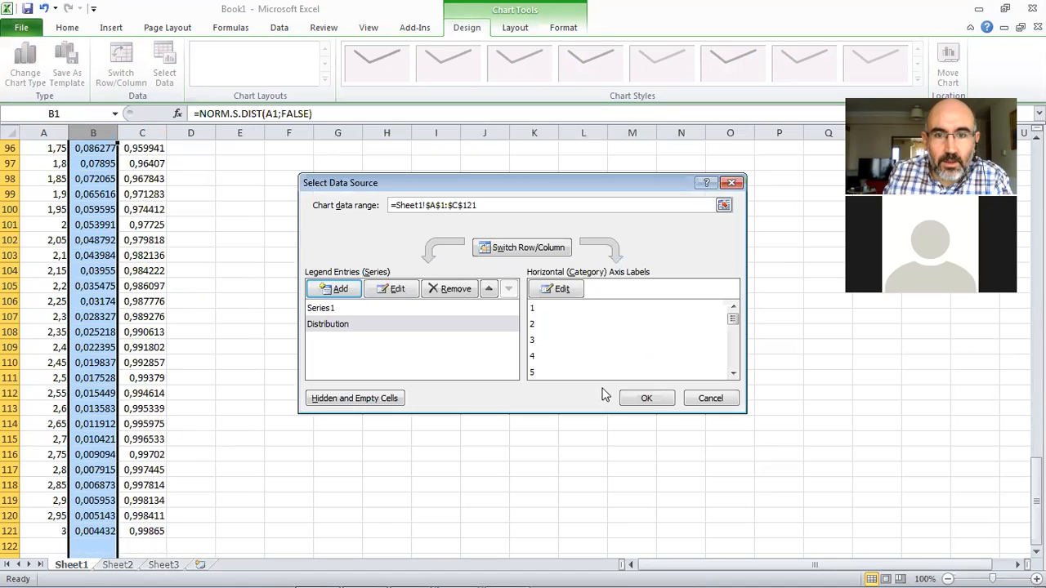
{"action": "left_click", "coordinate": [646, 398]}
Review the two-curve chart and inspect the formulas behind C1 and B1
{"action": "scroll", "coordinate": [523, 403], "scroll_direction": "up", "scroll_amount": 10}
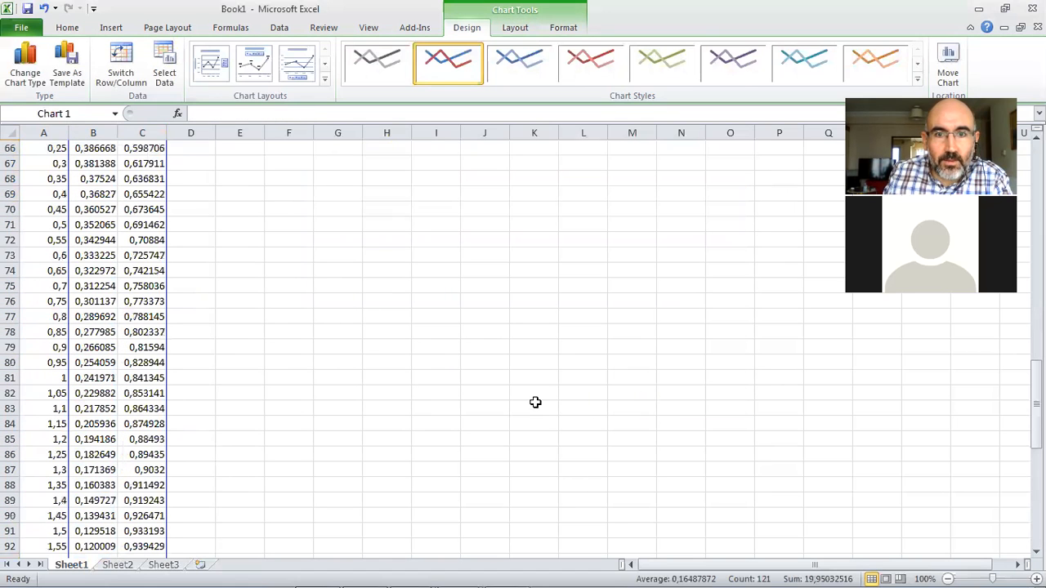
{"action": "scroll", "coordinate": [537, 407], "scroll_direction": "up", "scroll_amount": 20}
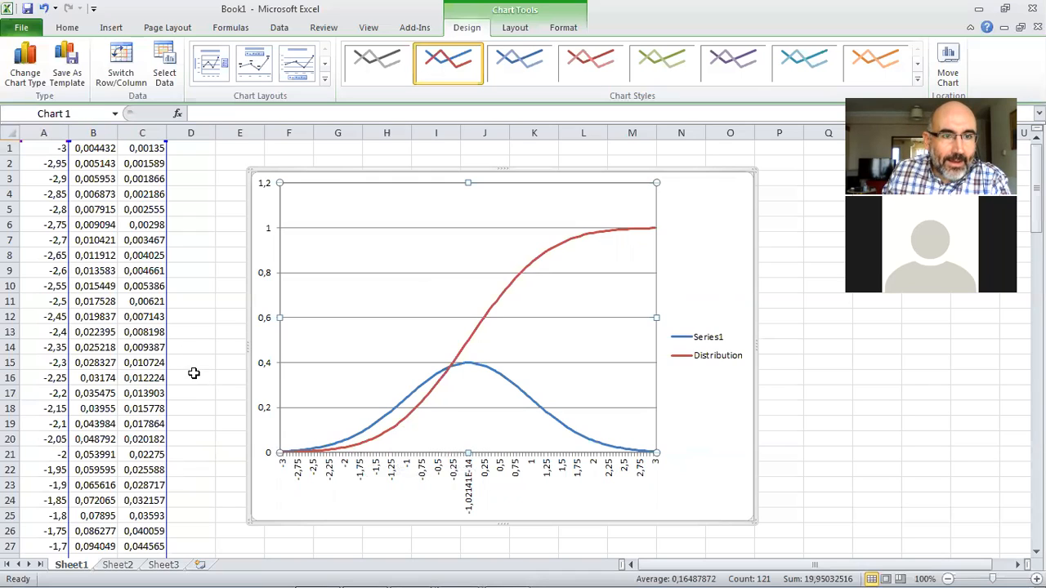
{"action": "left_click", "coordinate": [139, 144]}
{"action": "left_click", "coordinate": [109, 148]}
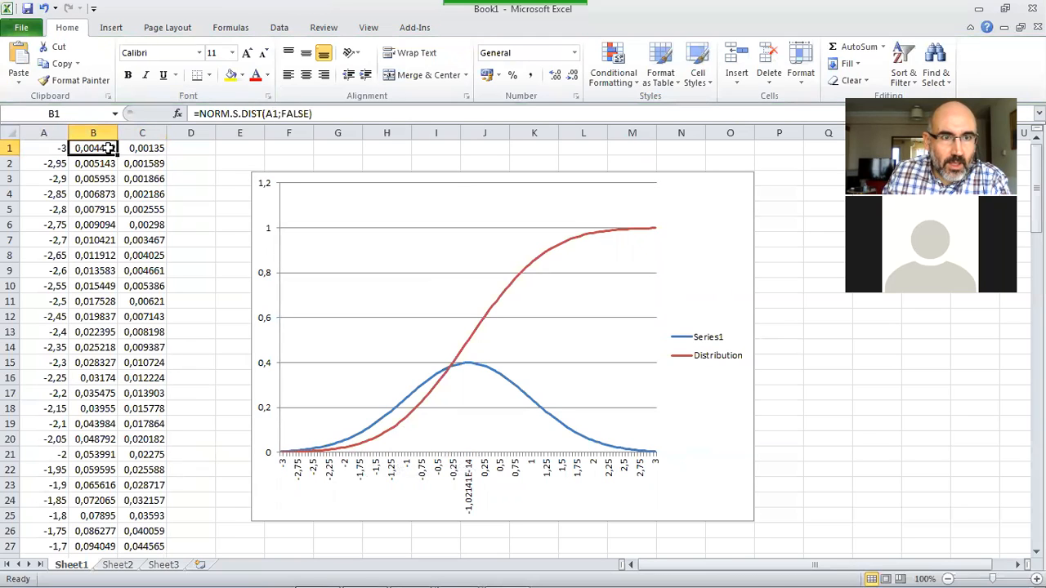
Enter the formula =NORM.S.INV(C1) in D1 to compute the inverse standard normal of the cumulative probability
{"action": "left_click", "coordinate": [144, 148]}
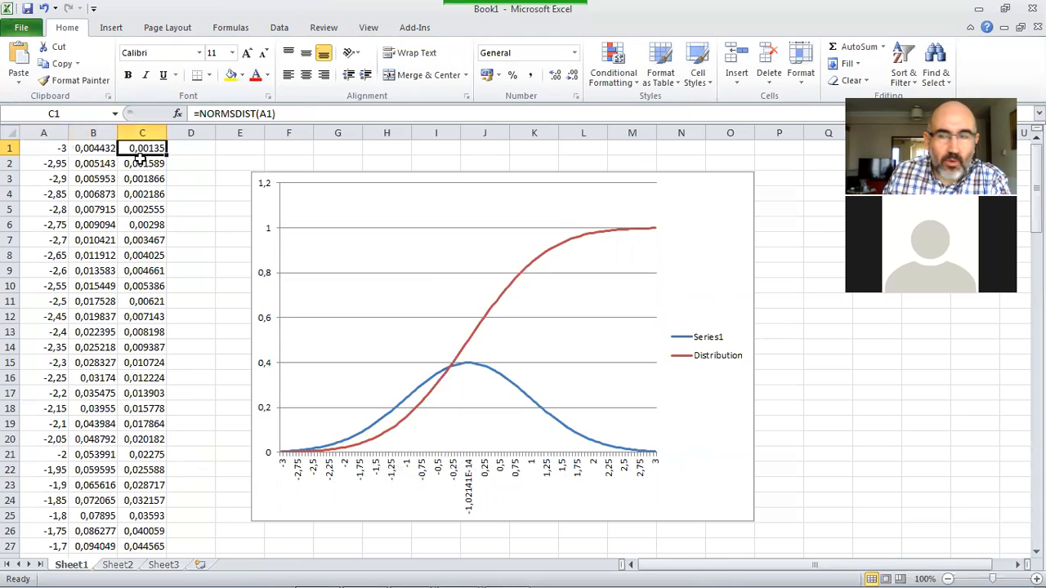
{"action": "left_click", "coordinate": [186, 148]}
{"action": "type", "text": "="}
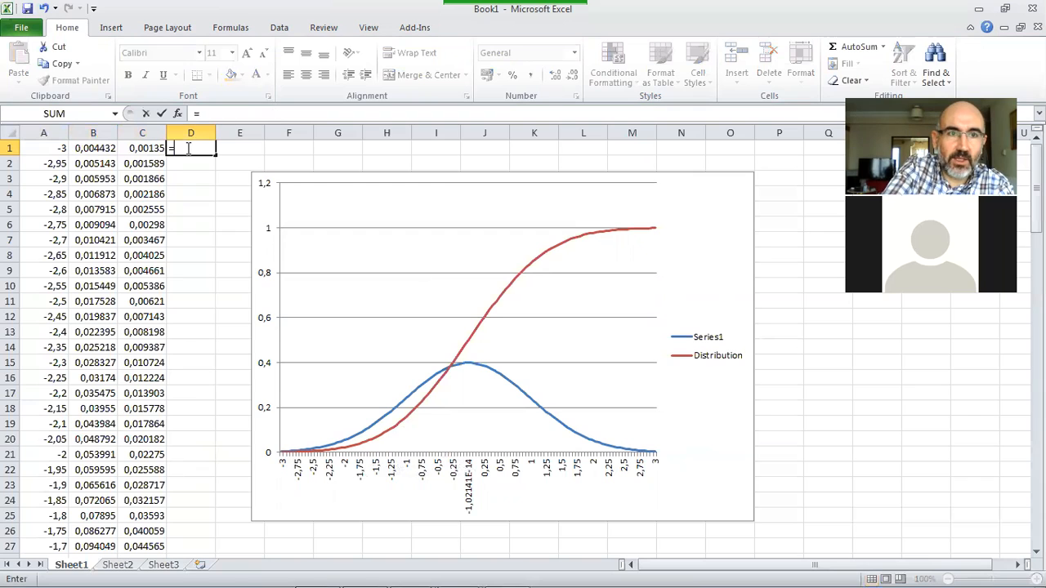
{"action": "type", "text": "nor"}
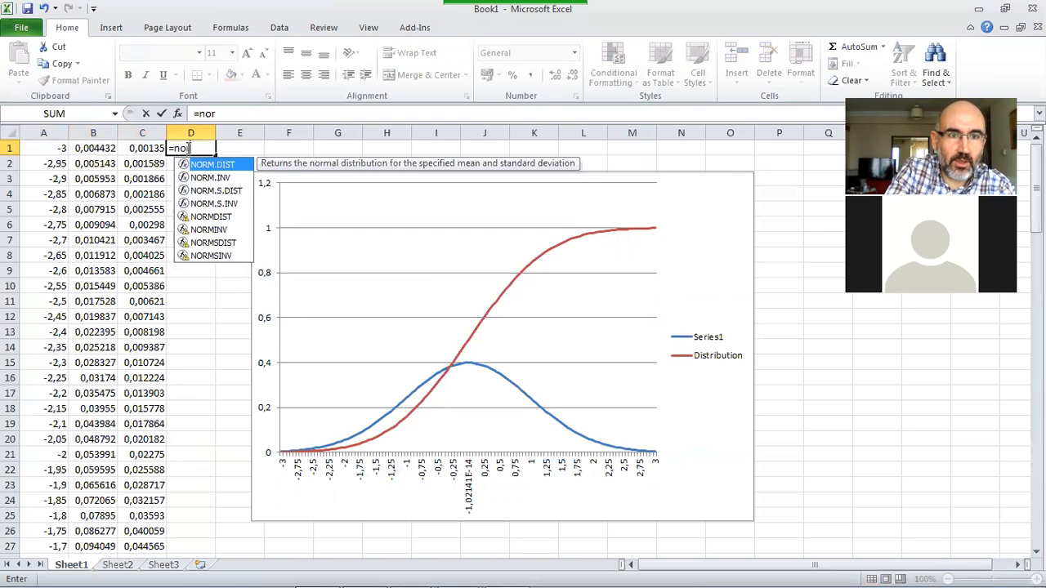
{"action": "key", "text": "BackSpace"}
{"action": "left_click", "coordinate": [189, 148]}
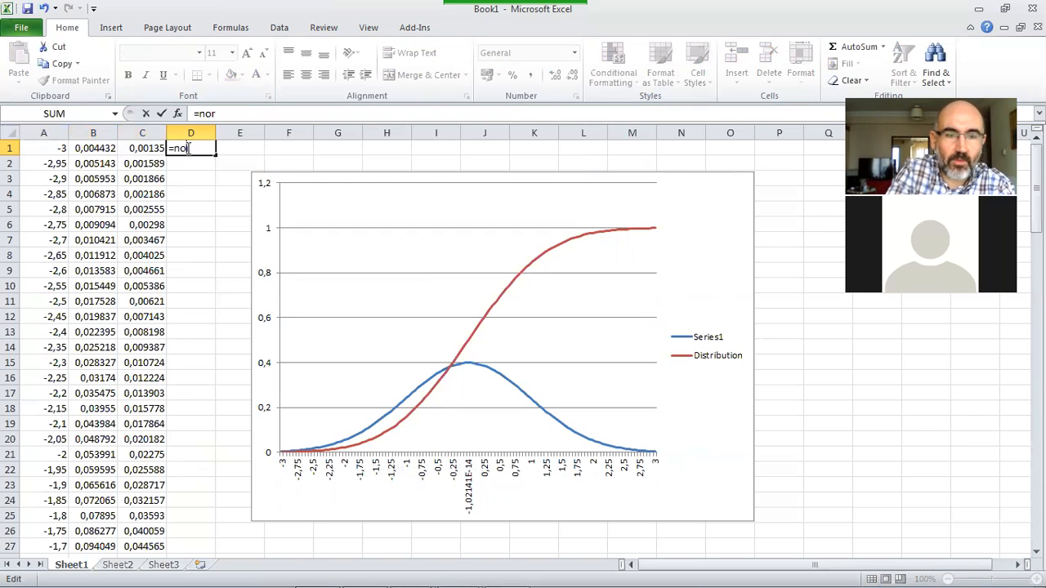
{"action": "type", "text": "m"}
{"action": "key", "text": "BackSpace"}
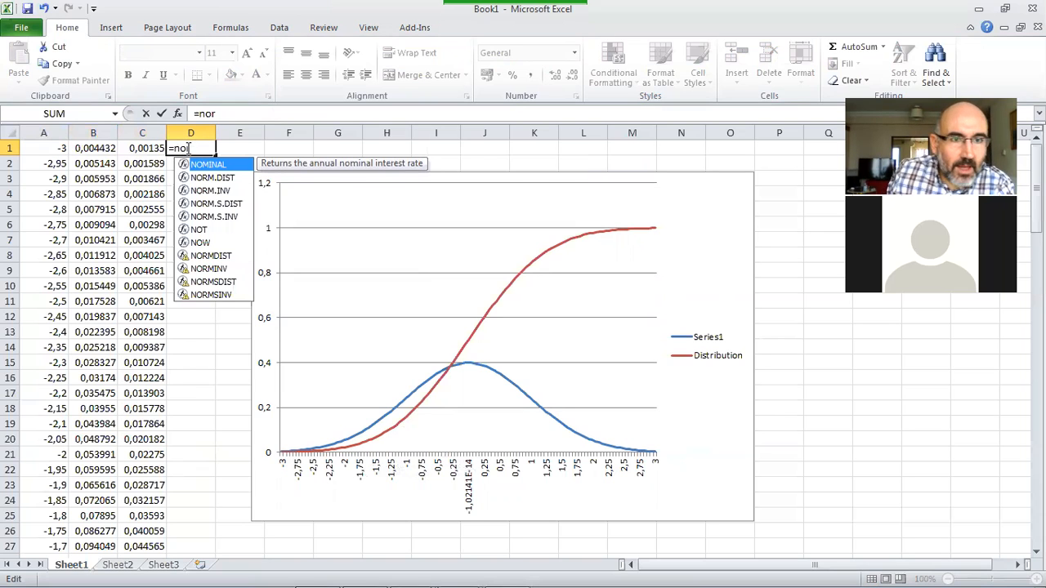
{"action": "double_click", "coordinate": [224, 212]}
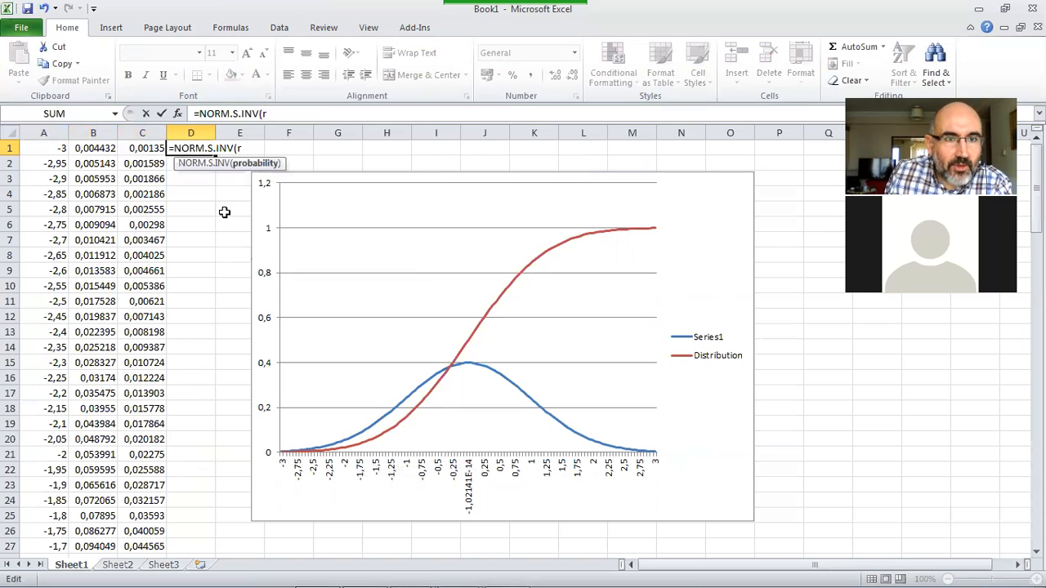
{"action": "key", "text": "BackSpace"}
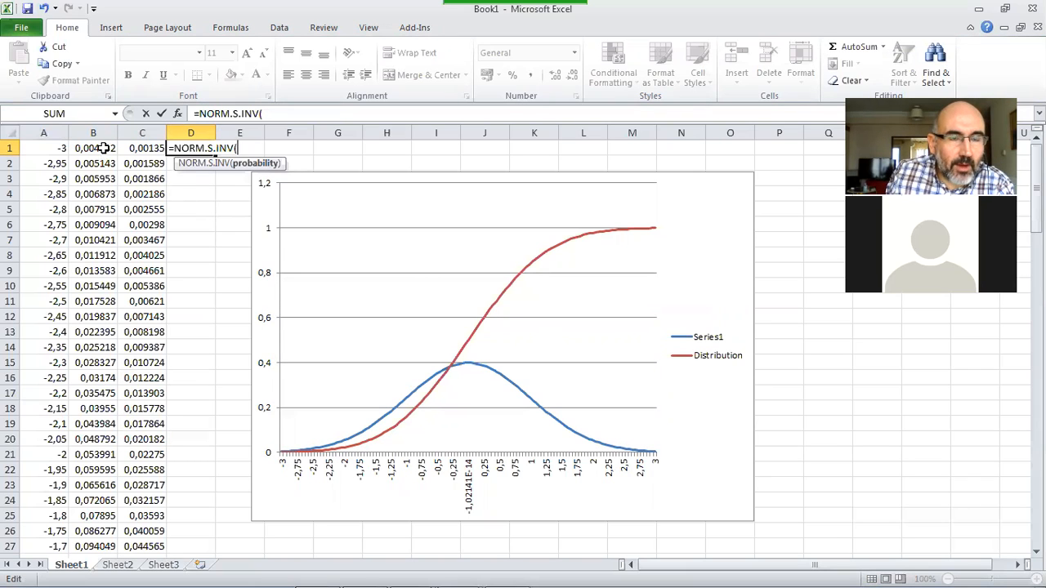
{"action": "left_click", "coordinate": [139, 148]}
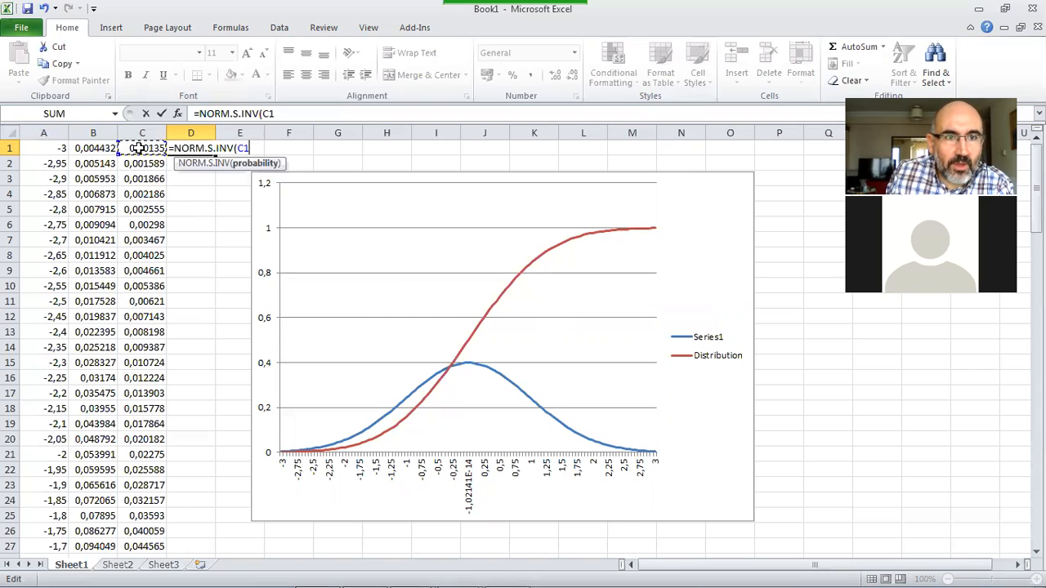
{"action": "type", "text": ")"}
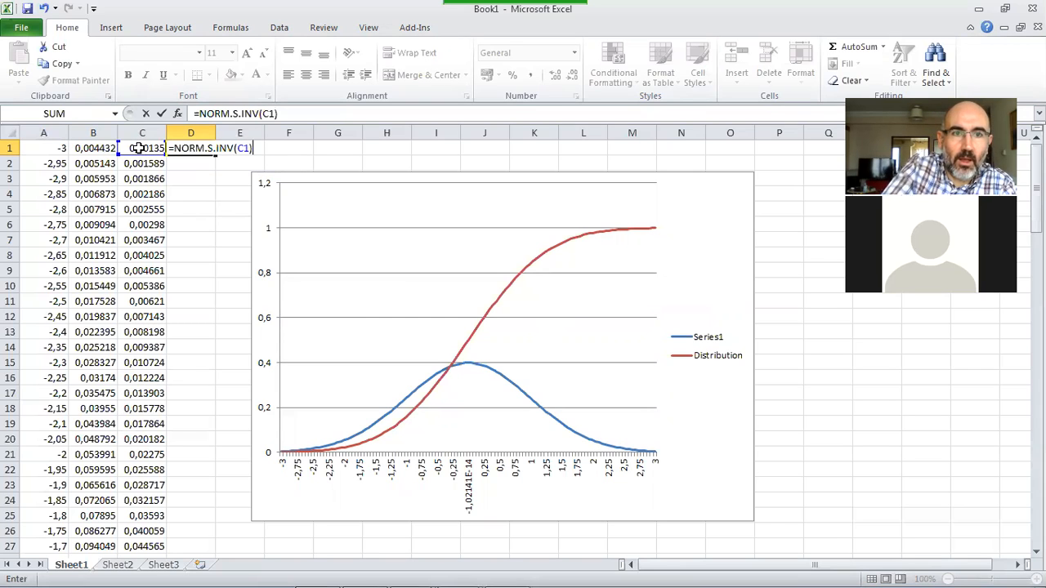
{"action": "key", "text": "Return"}
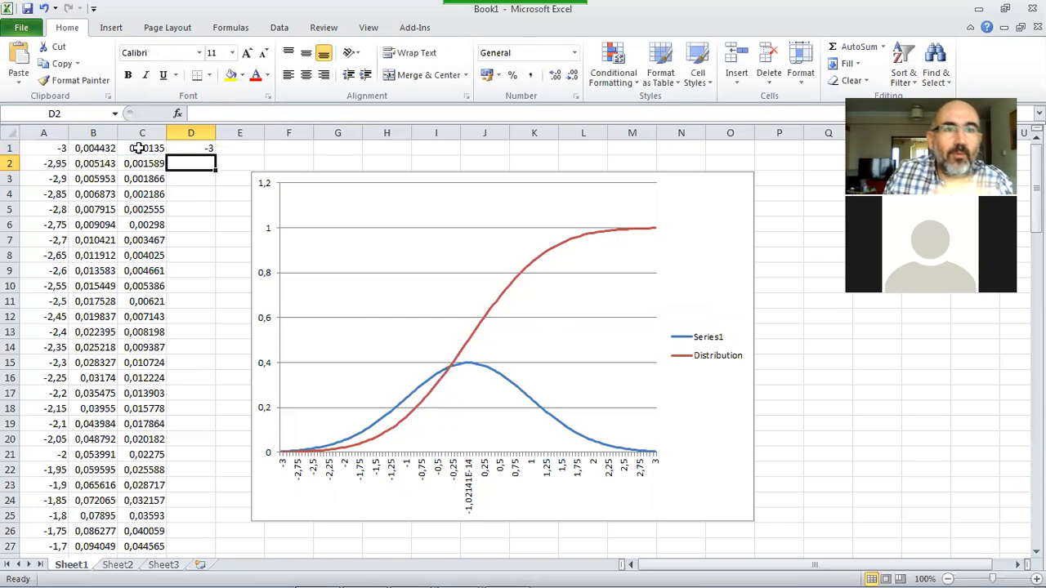
Compare the formulas in D1 and C1 and fill the inverse formula down from D1 to D13
{"action": "left_click", "coordinate": [205, 149]}
{"action": "left_click", "coordinate": [139, 148]}
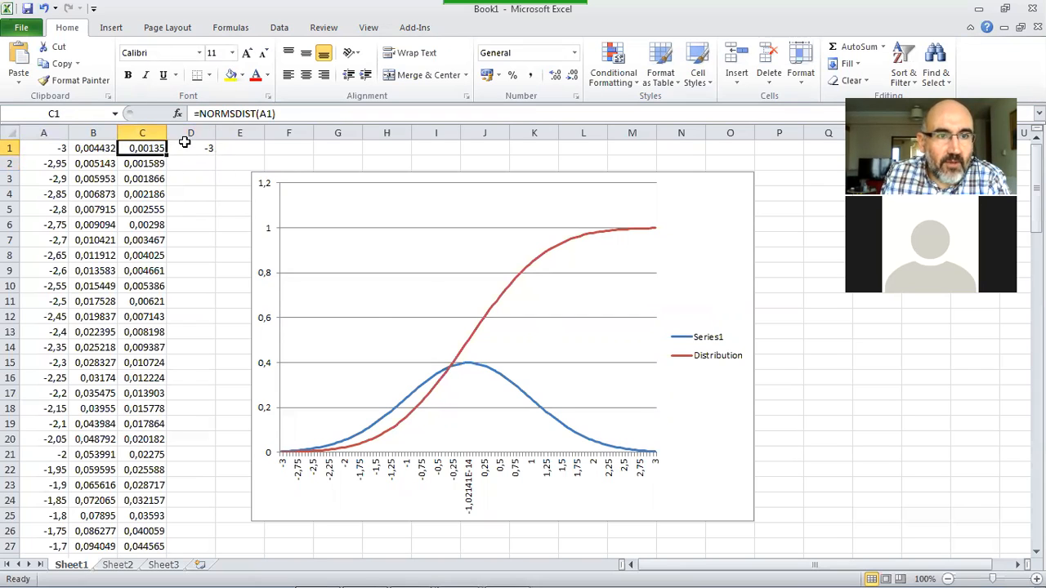
{"action": "left_click", "coordinate": [185, 147]}
{"action": "left_click_drag", "start_coordinate": [215, 155], "coordinate": [214, 337]}
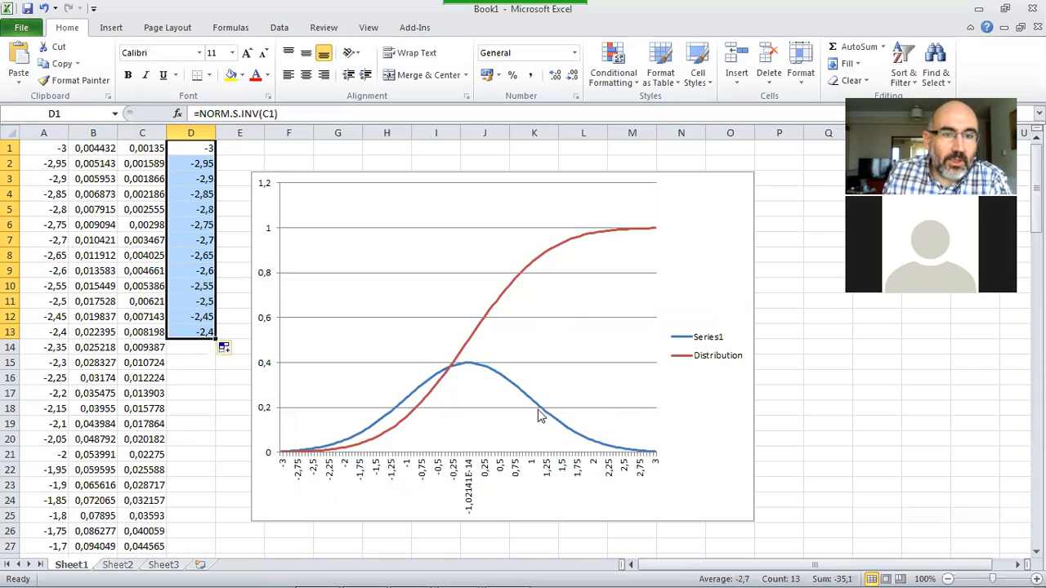
On Sheet2, enter the label mean with 18 in A1:B1 and the label sigma with 5 in C1:D1
{"action": "left_click", "coordinate": [124, 568]}
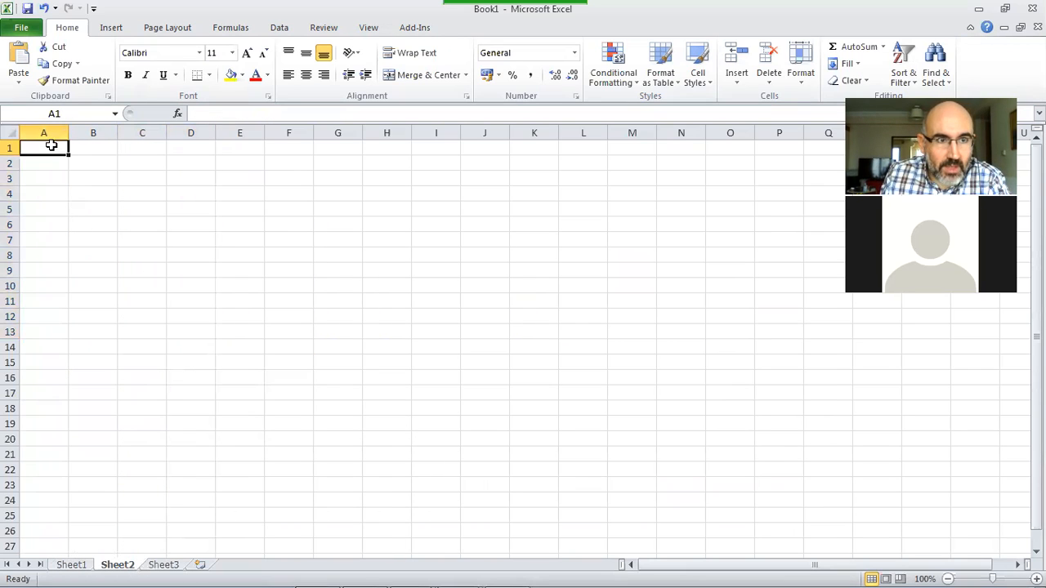
{"action": "type", "text": "mean"}
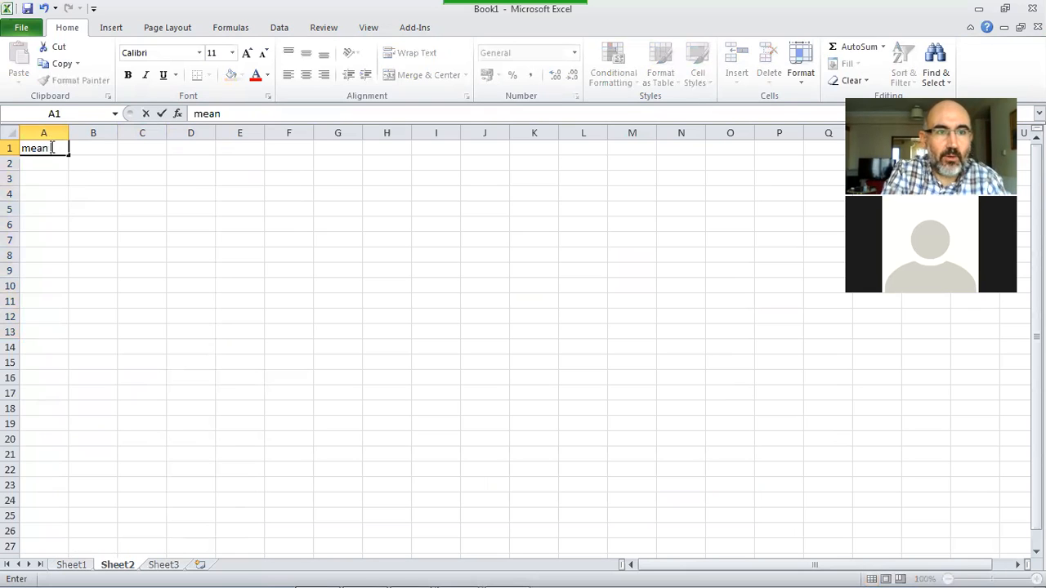
{"action": "key", "text": "Tab"}
{"action": "type", "text": "18"}
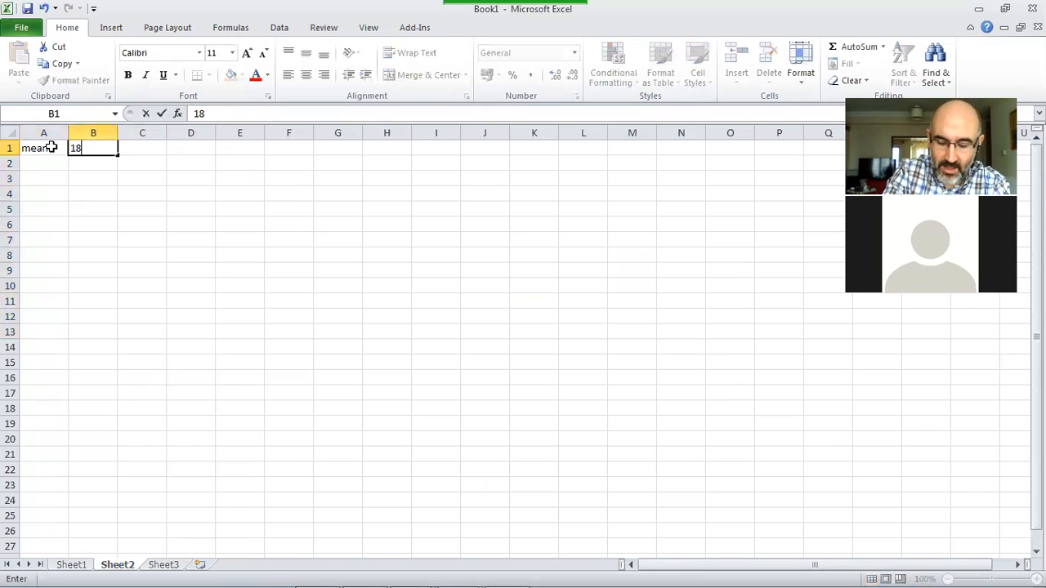
{"action": "key", "text": "Tab"}
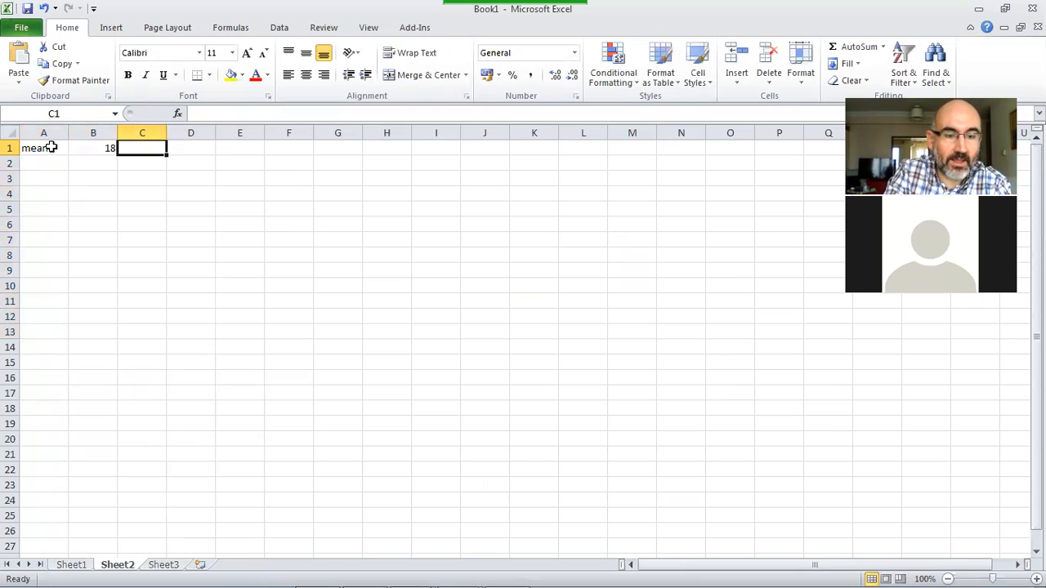
{"action": "type", "text": "sigma"}
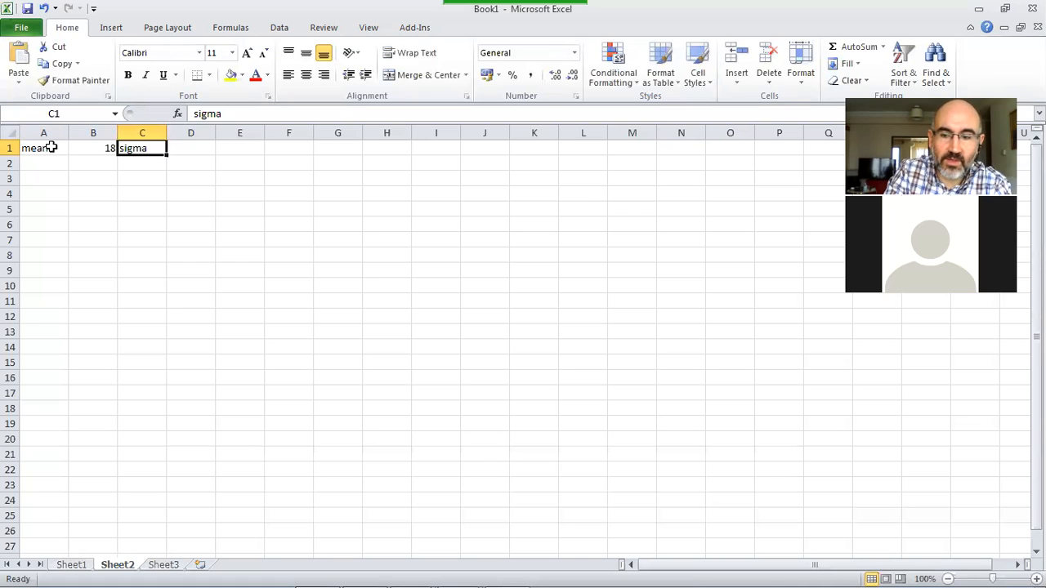
{"action": "key", "text": "Tab"}
{"action": "type", "text": "5"}
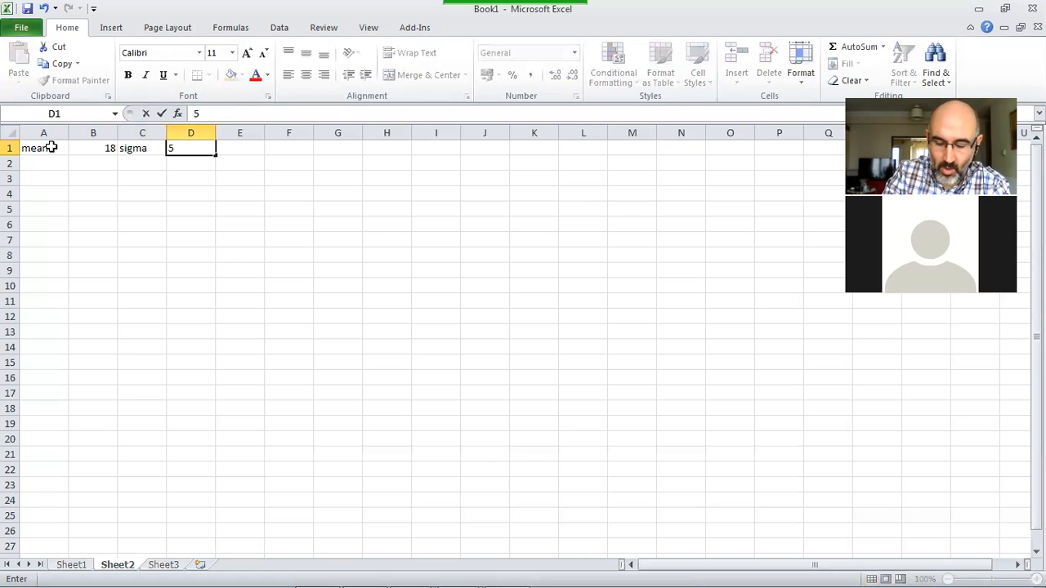
{"action": "key", "text": "Return"}
{"action": "key", "text": "Return"}
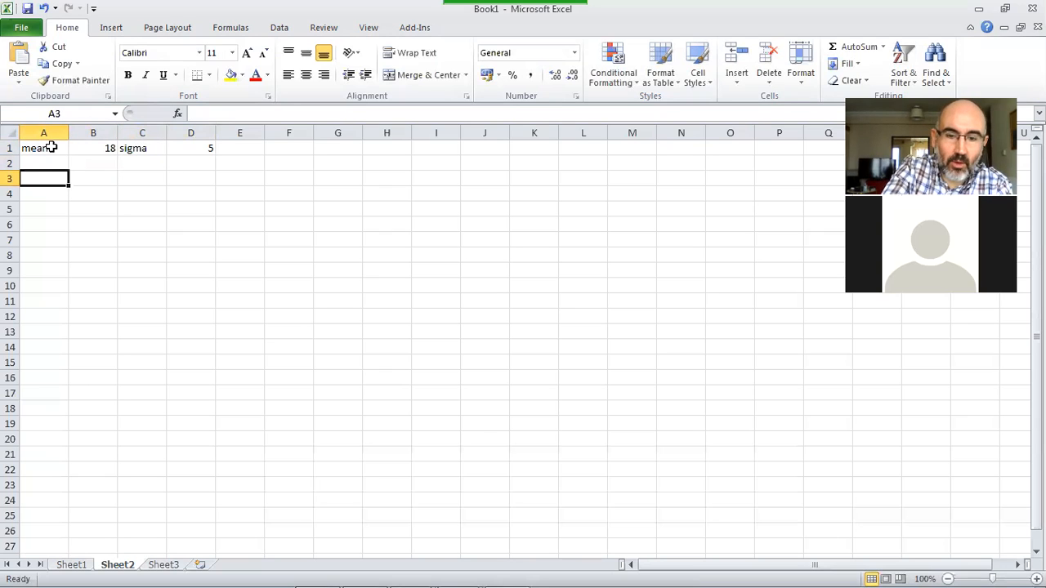
Enter the probability label P(<18,6) in A3
{"action": "type", "text": "P("}
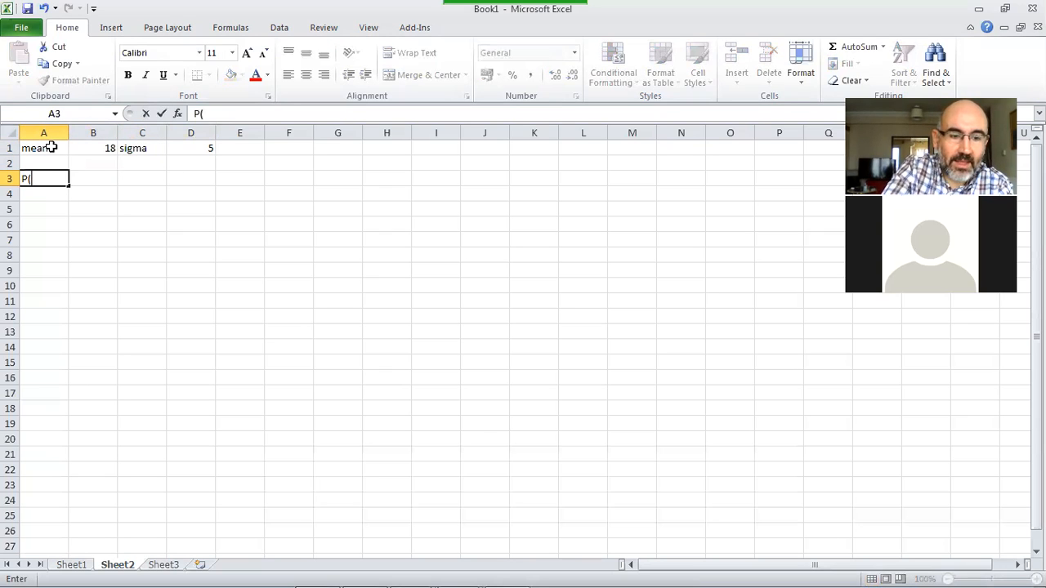
{"action": "type", "text": "<18,"}
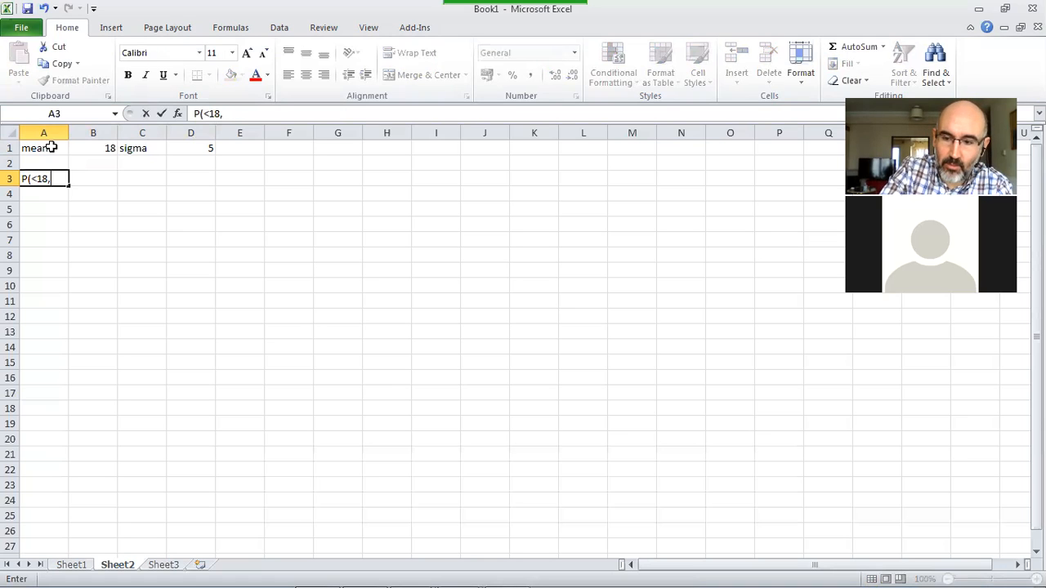
{"action": "type", "text": "6)"}
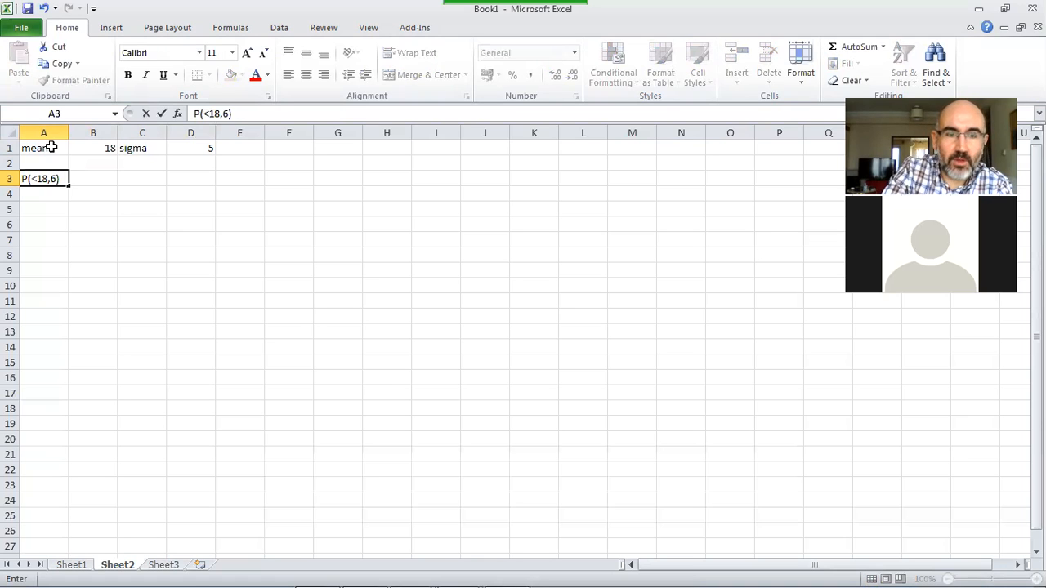
{"action": "key", "text": "Tab"}
Try to enter =NORM.DIST(18,6;B1;D1) in B3, taking the mean from B1 and sigma from D1
{"action": "type", "text": "="}
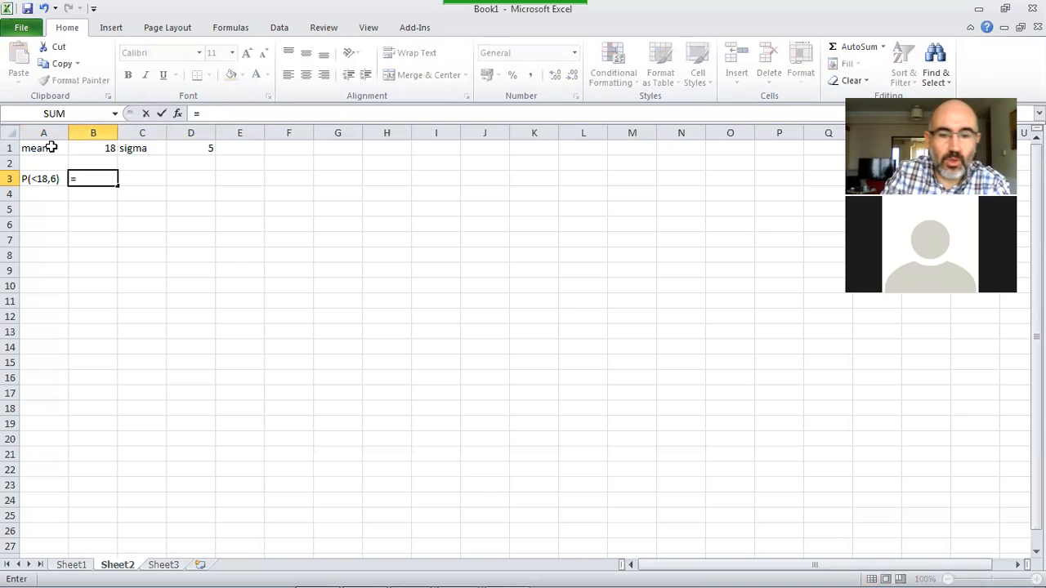
{"action": "type", "text": "nor"}
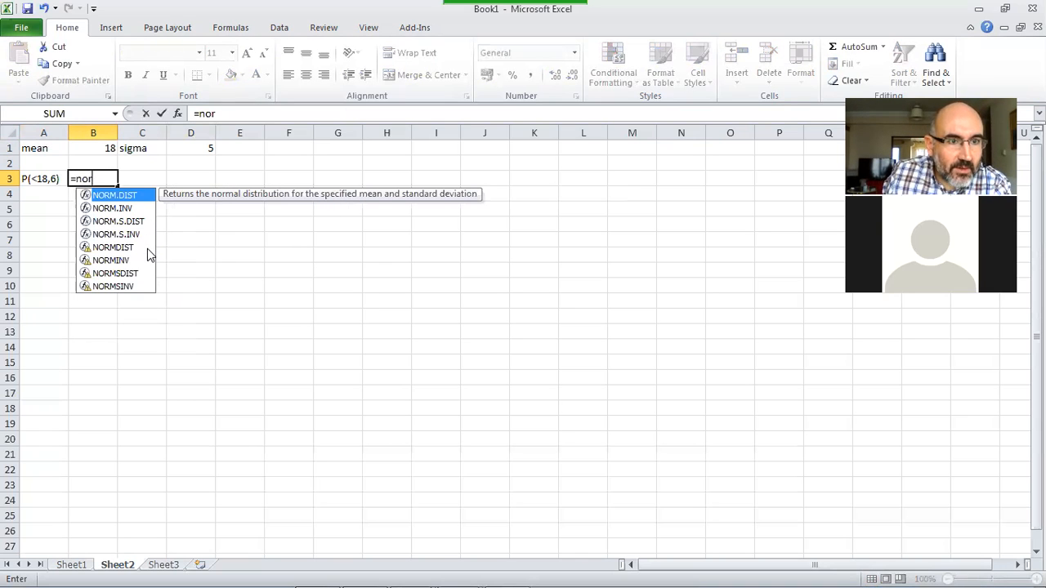
{"action": "double_click", "coordinate": [140, 198]}
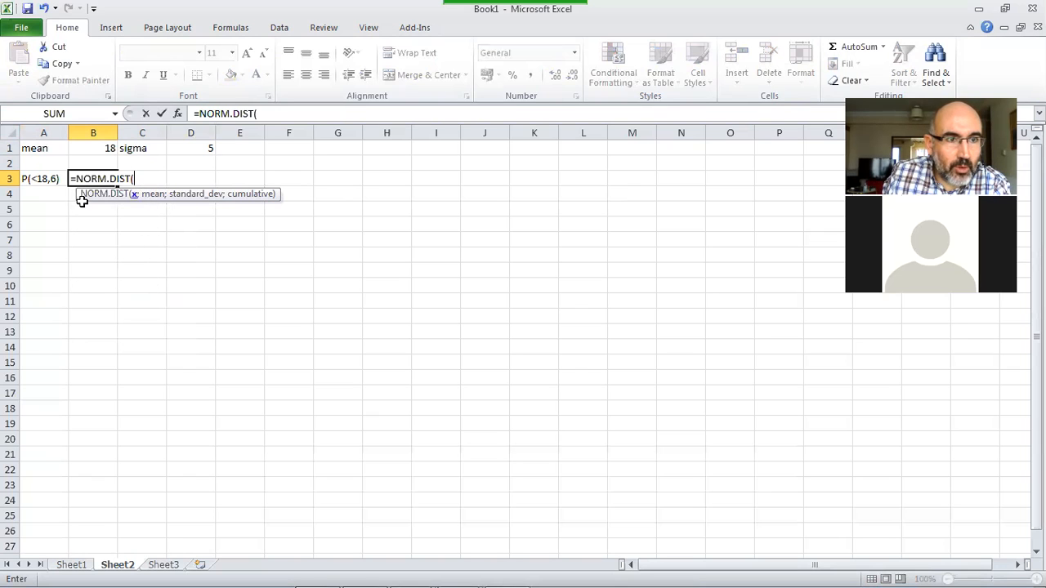
{"action": "type", "text": "18"}
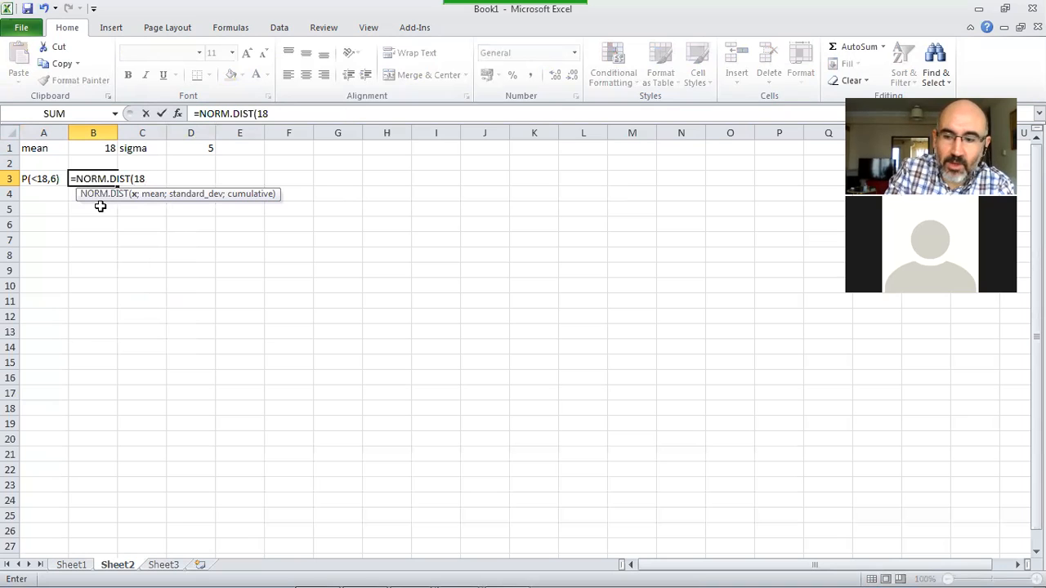
{"action": "type", "text": ",6;"}
{"action": "left_click", "coordinate": [89, 147]}
{"action": "type", "text": ";"}
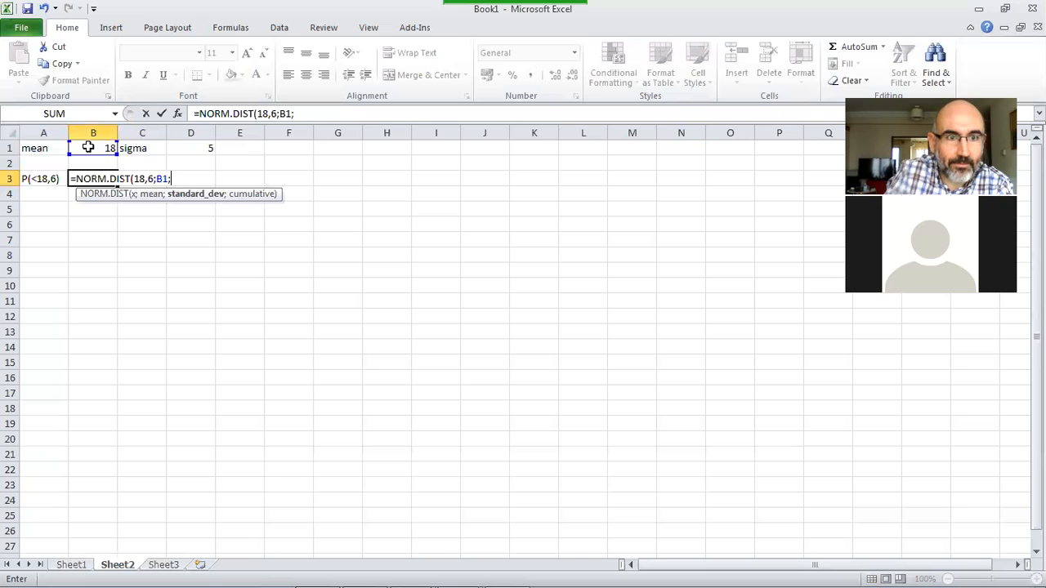
{"action": "left_click", "coordinate": [205, 149]}
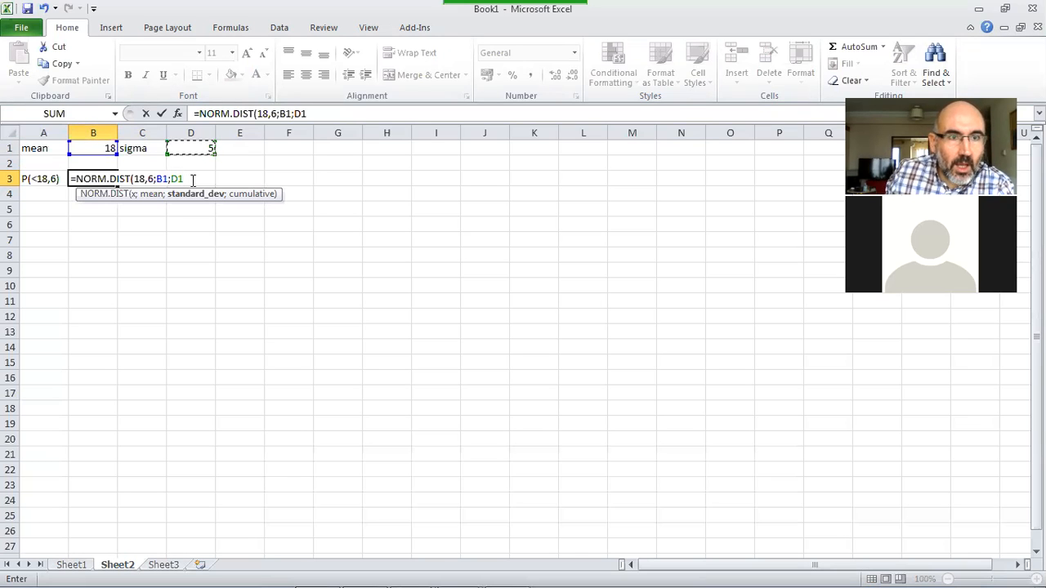
{"action": "type", "text": ")"}
{"action": "key", "text": "Return"}
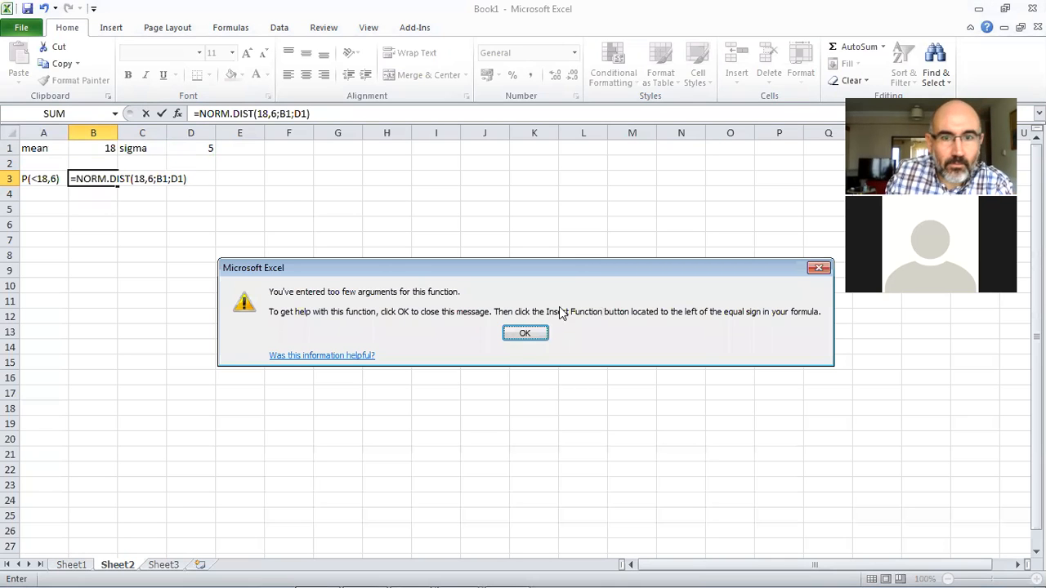
Complete the NORM.DIST formula in B3 with TRUE as the cumulative argument and check the entered formula
{"action": "left_click", "coordinate": [524, 332]}
{"action": "left_click", "coordinate": [192, 178]}
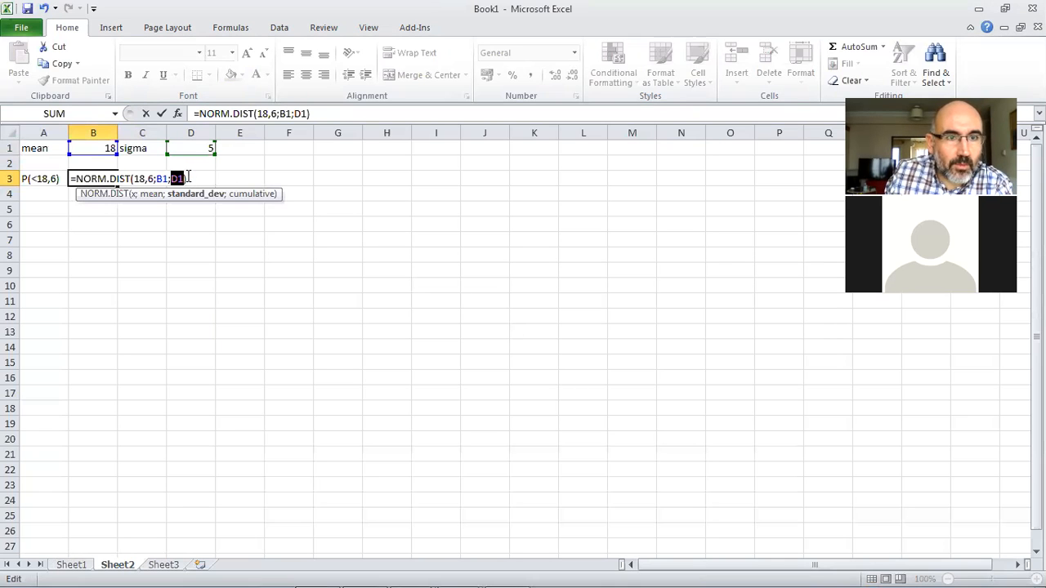
{"action": "key", "text": "Left"}
{"action": "type", "text": ";"}
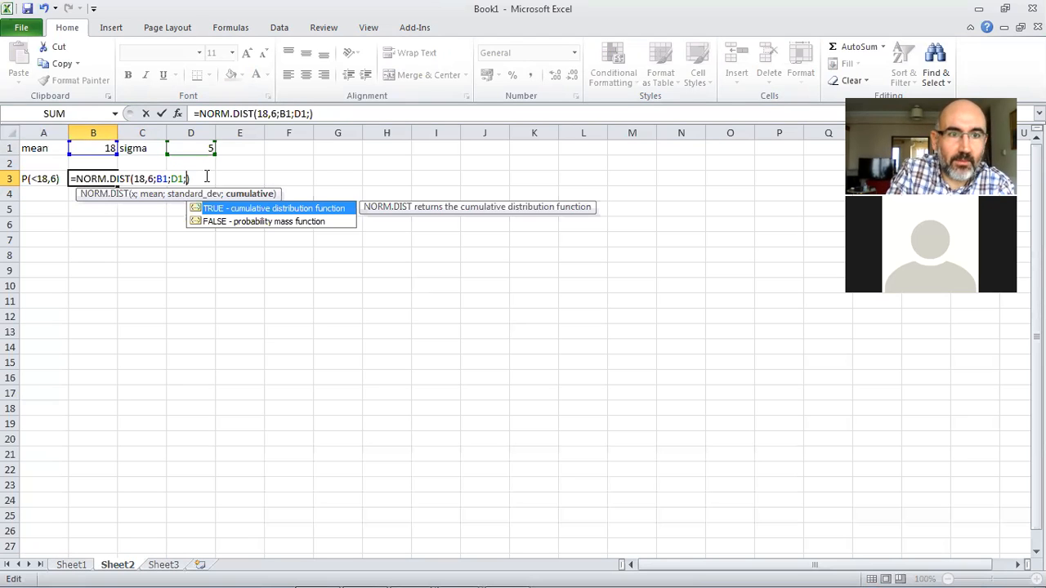
{"action": "type", "text": "true"}
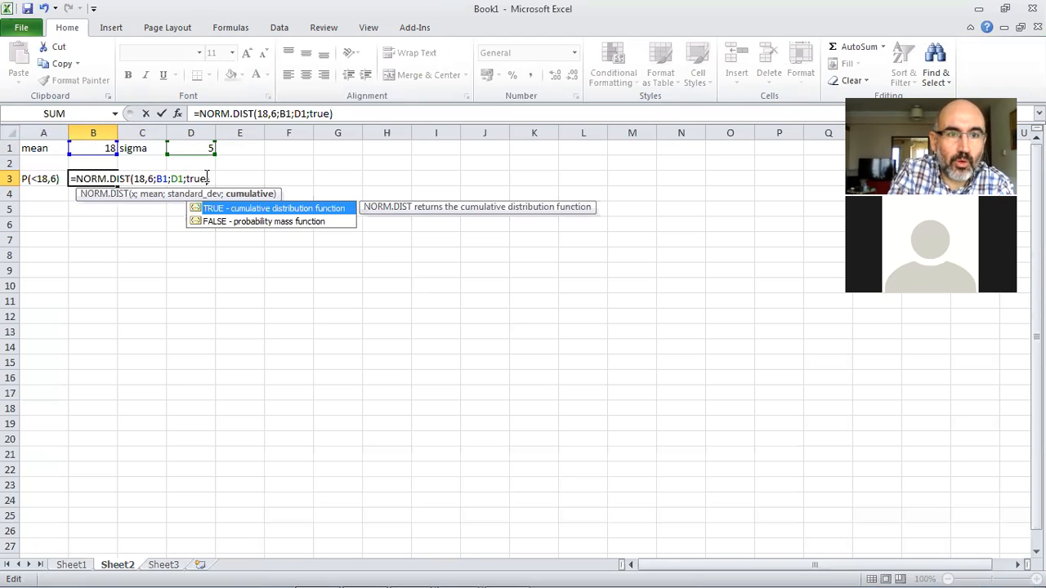
{"action": "key", "text": "Return"}
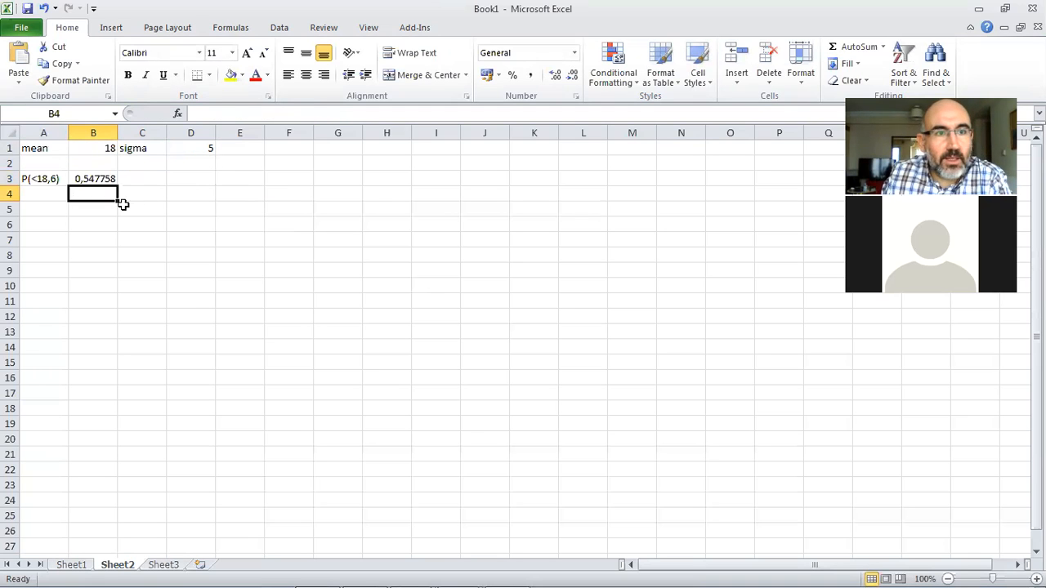
{"action": "left_click", "coordinate": [93, 177]}
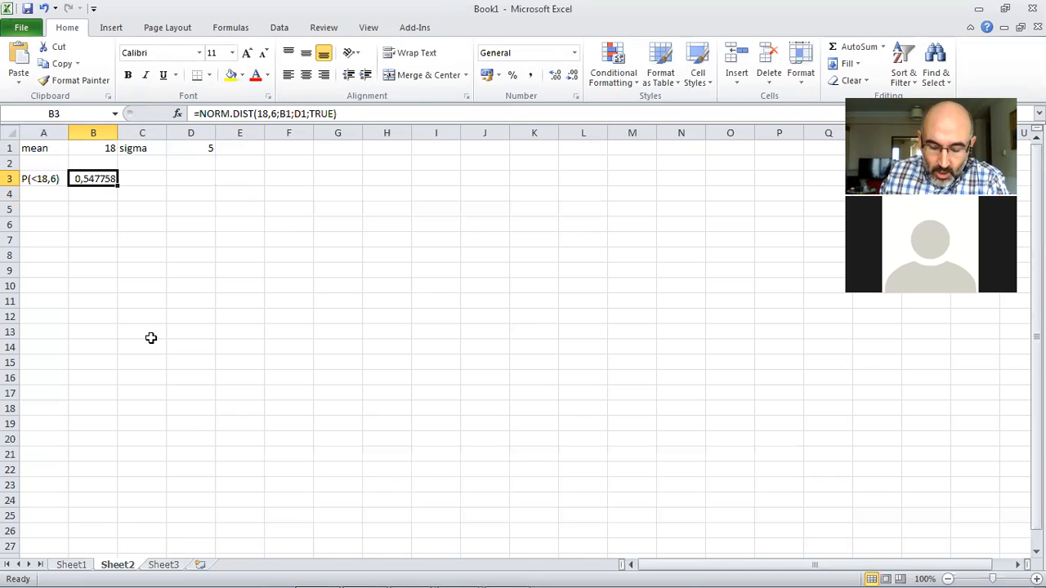
{"action": "left_click", "coordinate": [43, 193]}
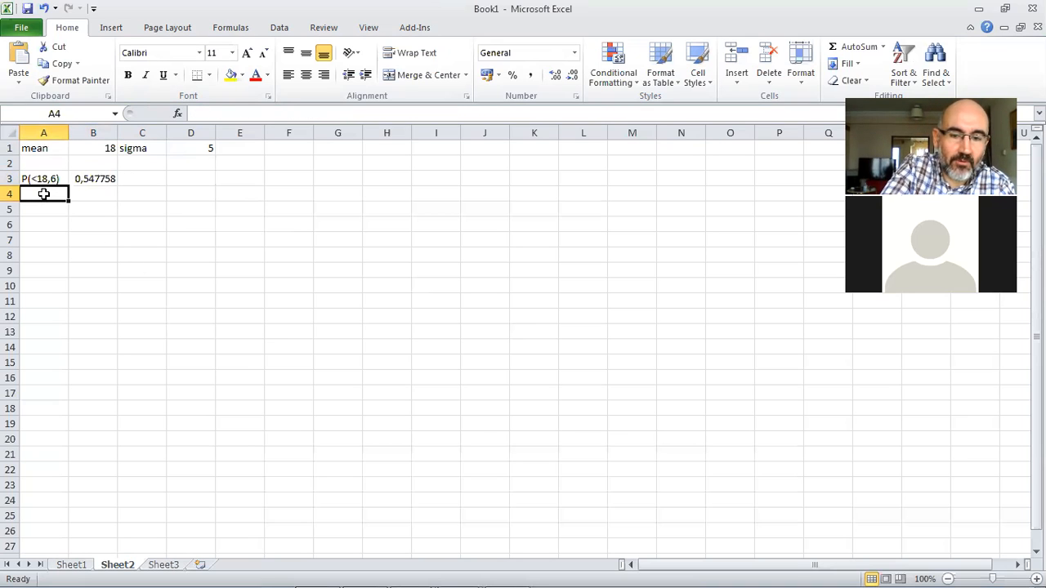
Enter the probability label P(>18,6) in A4
{"action": "type", "text": "P(<18,6"}
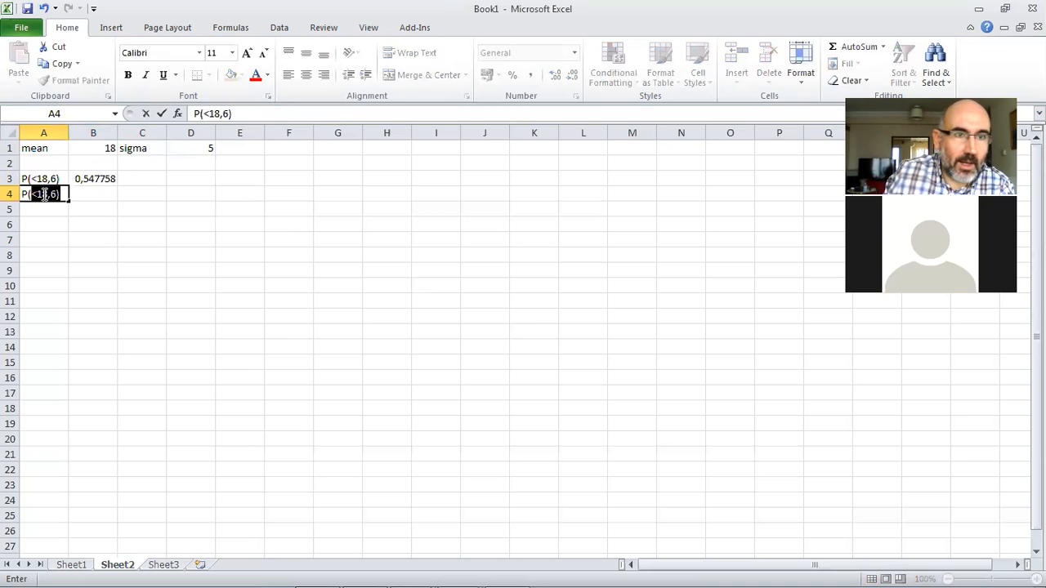
{"action": "left_click", "coordinate": [212, 114]}
{"action": "key", "text": "BackSpace"}
{"action": "type", "text": ">"}
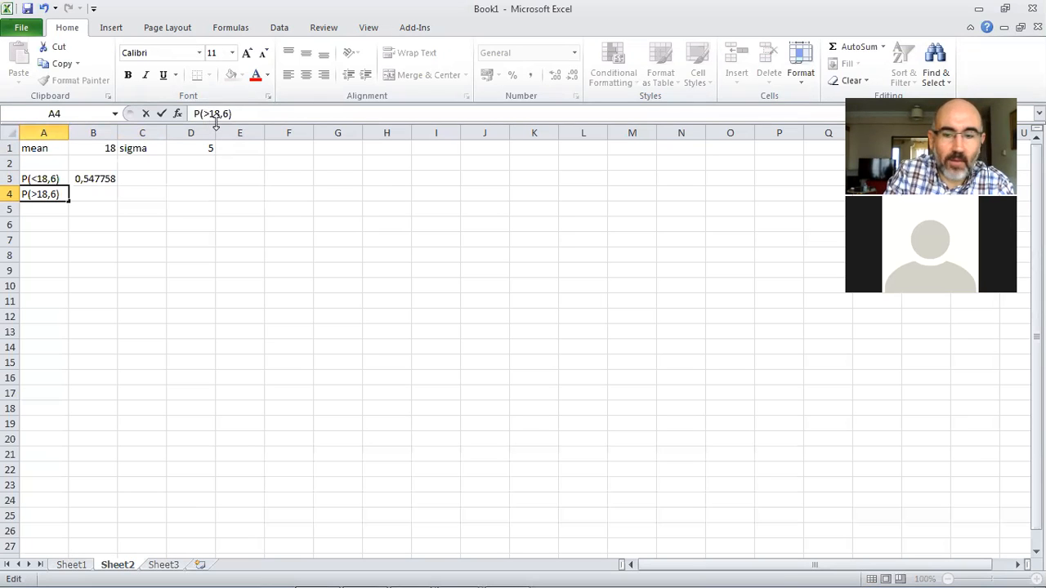
{"action": "key", "text": "Return"}
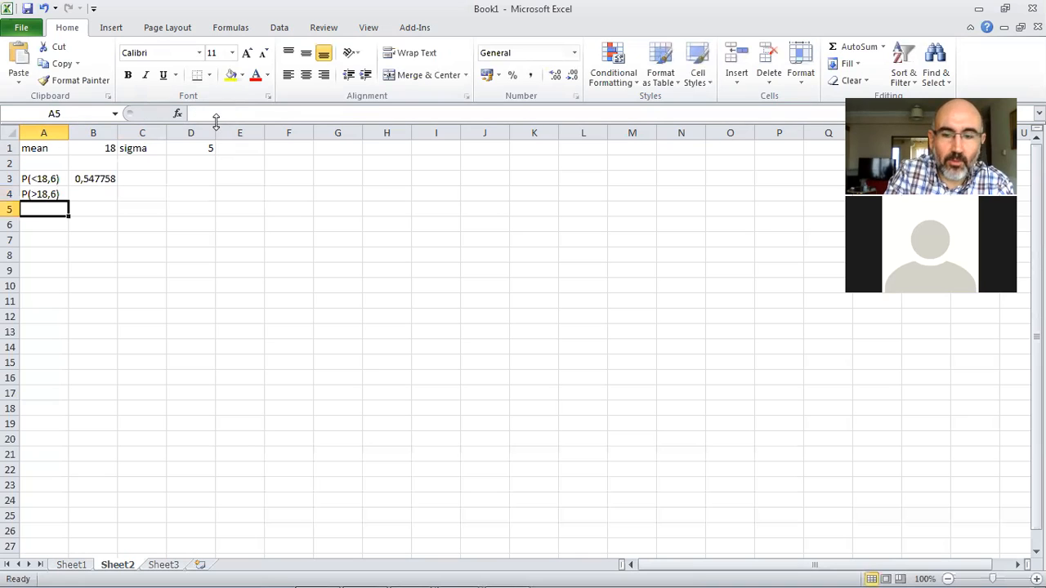
Calculate the complementary probability in B4 with =1-B3, and check the formulas in B4 and B3
{"action": "key", "text": "Up"}
{"action": "key", "text": "Right"}
{"action": "type", "text": "=1-"}
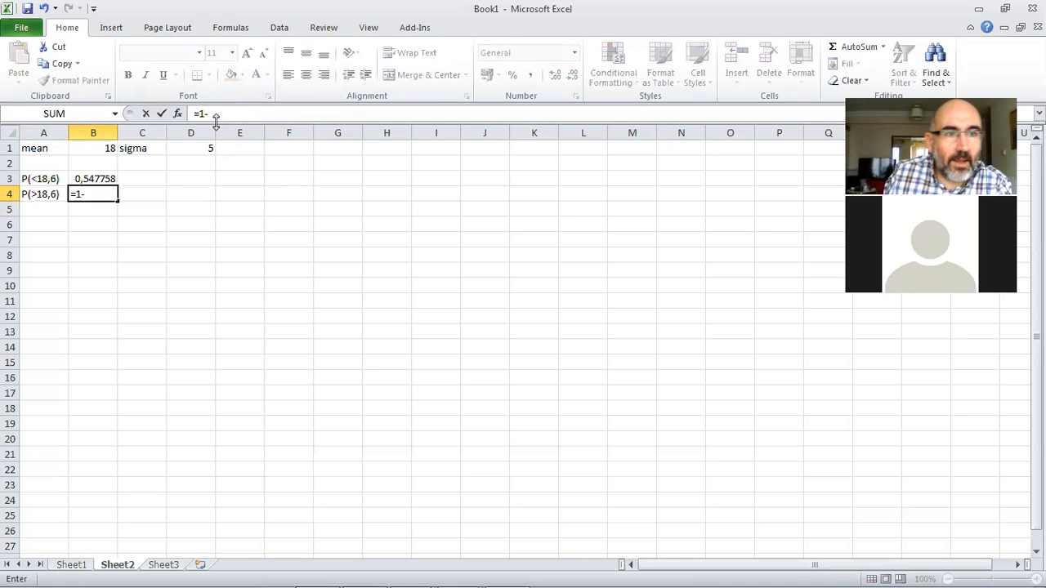
{"action": "left_click", "coordinate": [98, 174]}
{"action": "key", "text": "Return"}
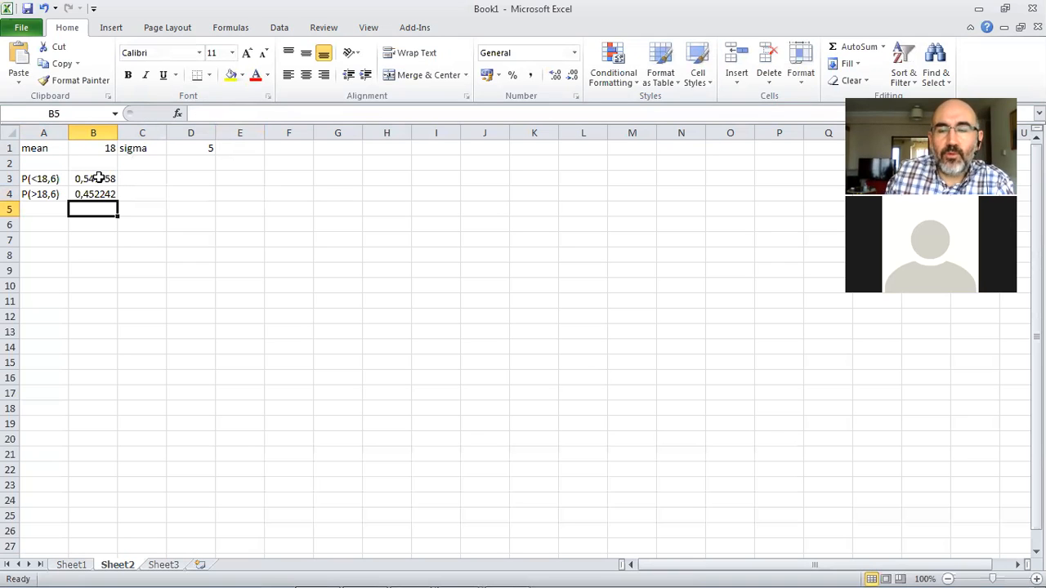
{"action": "left_click", "coordinate": [98, 193]}
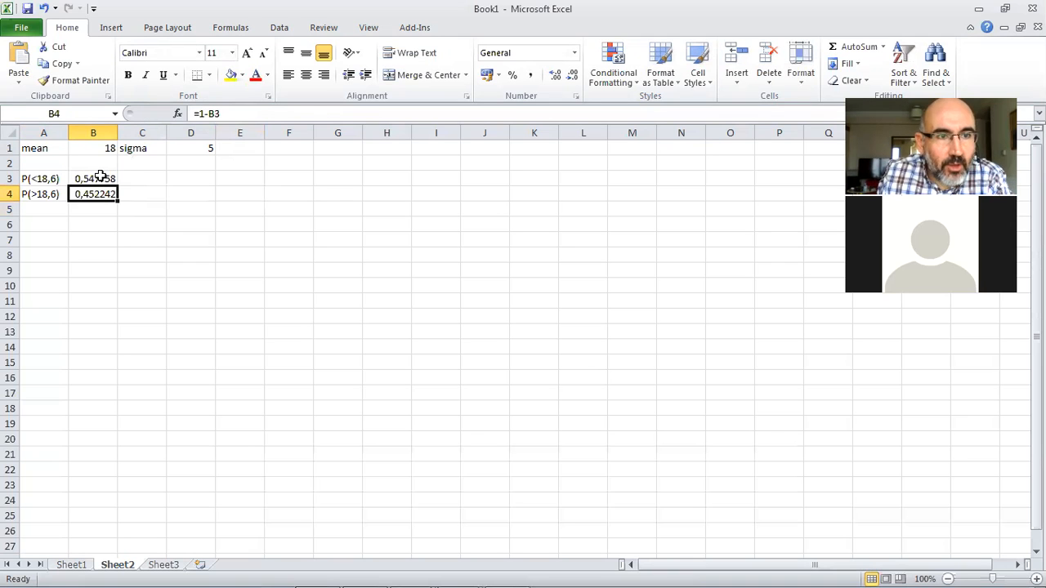
{"action": "left_click", "coordinate": [99, 176]}
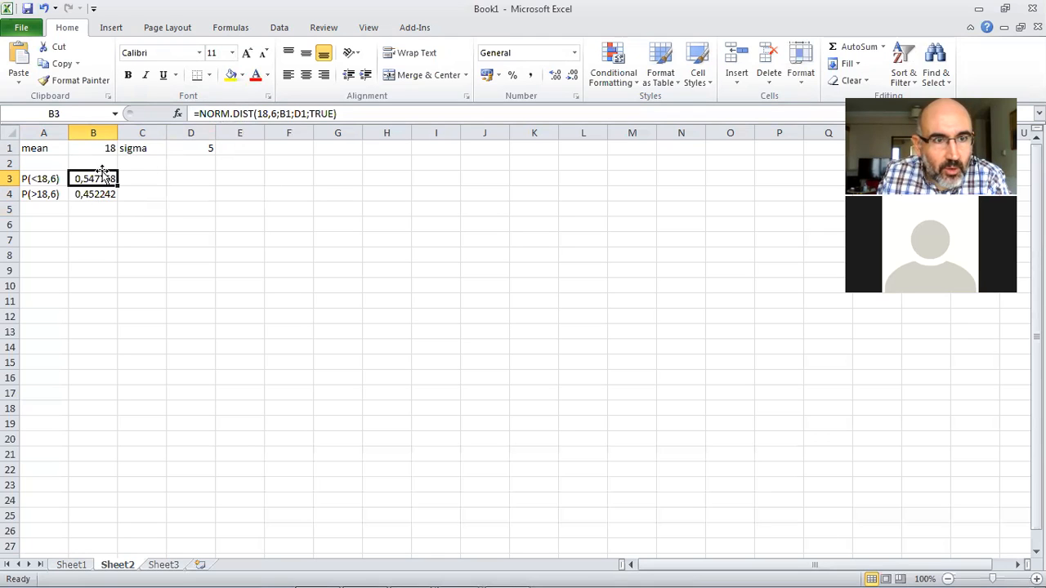
Calculate the standardized z value in D3 with the formula =(18,6-18)/5 and check the entered formula
{"action": "left_click", "coordinate": [185, 176]}
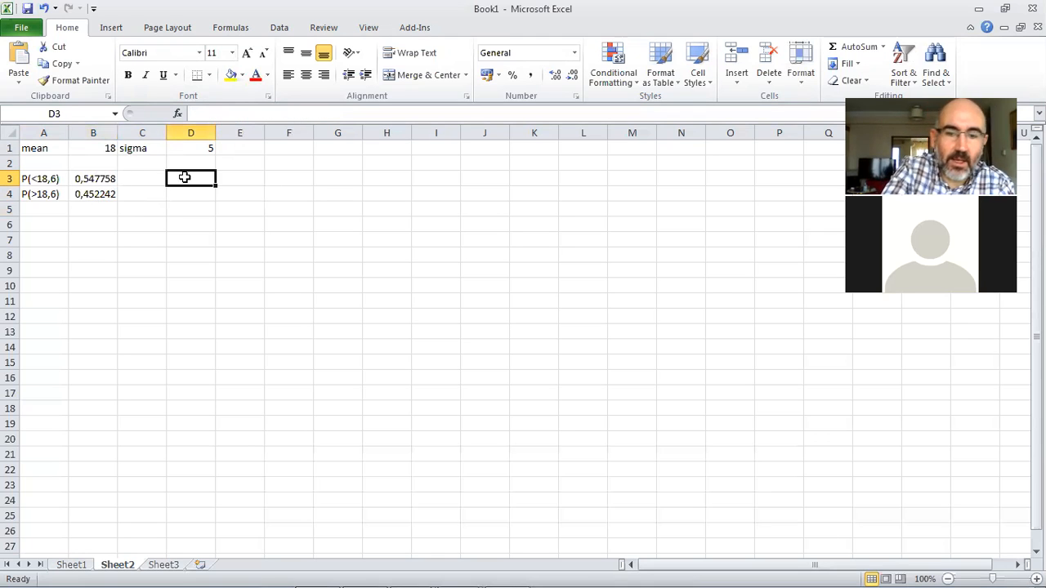
{"action": "type", "text": "=18,6-18"}
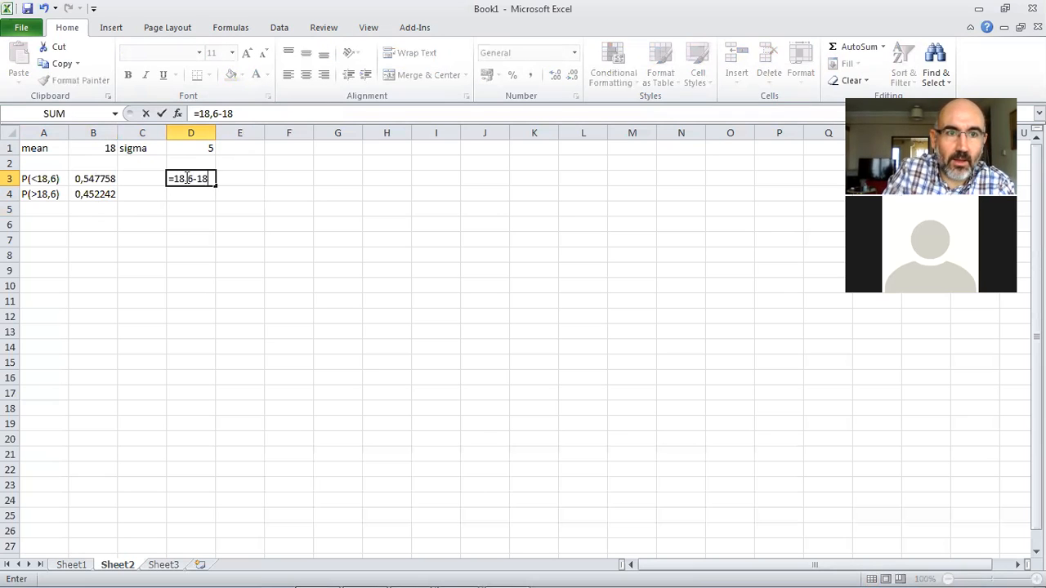
{"action": "left_click", "coordinate": [277, 110]}
{"action": "key", "text": "Left"}
{"action": "key", "text": "Left"}
{"action": "key", "text": "Left"}
{"action": "key", "text": "Left"}
{"action": "key", "text": "Left"}
{"action": "type", "text": "("}
{"action": "key", "text": "Right"}
{"action": "key", "text": "Right"}
{"action": "key", "text": "Right"}
{"action": "key", "text": "Right"}
{"action": "key", "text": "Right"}
{"action": "key", "text": "Right"}
{"action": "key", "text": "Right"}
{"action": "type", "text": ")/5"}
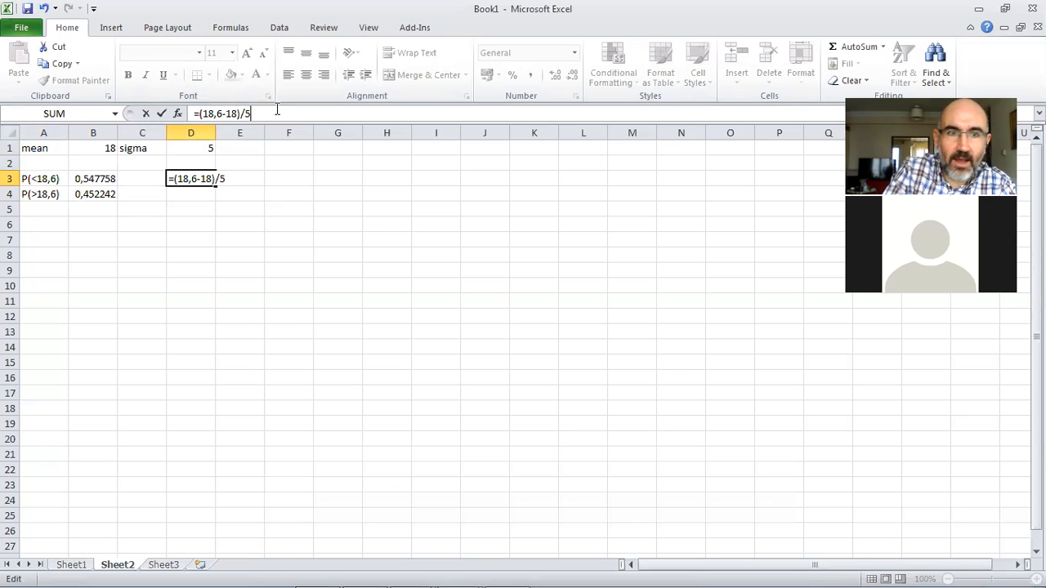
{"action": "key", "text": "Return"}
{"action": "left_click", "coordinate": [186, 173]}
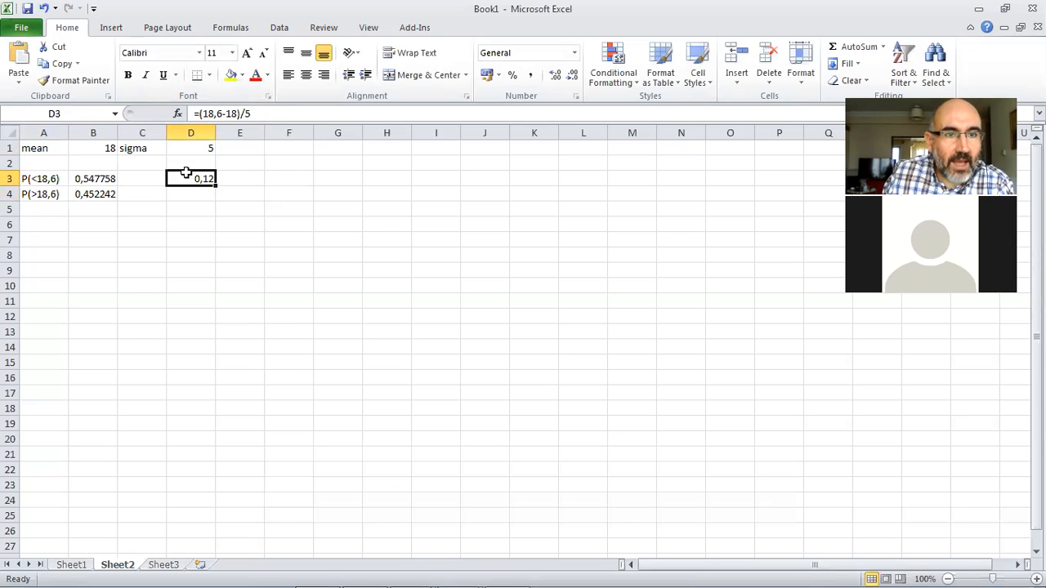
Calculate the standard normal probability of D3 in E3, accepting the proposed correction to =NORMSDIST(D3), and check the formula
{"action": "left_click", "coordinate": [228, 177]}
{"action": "type", "text": "="}
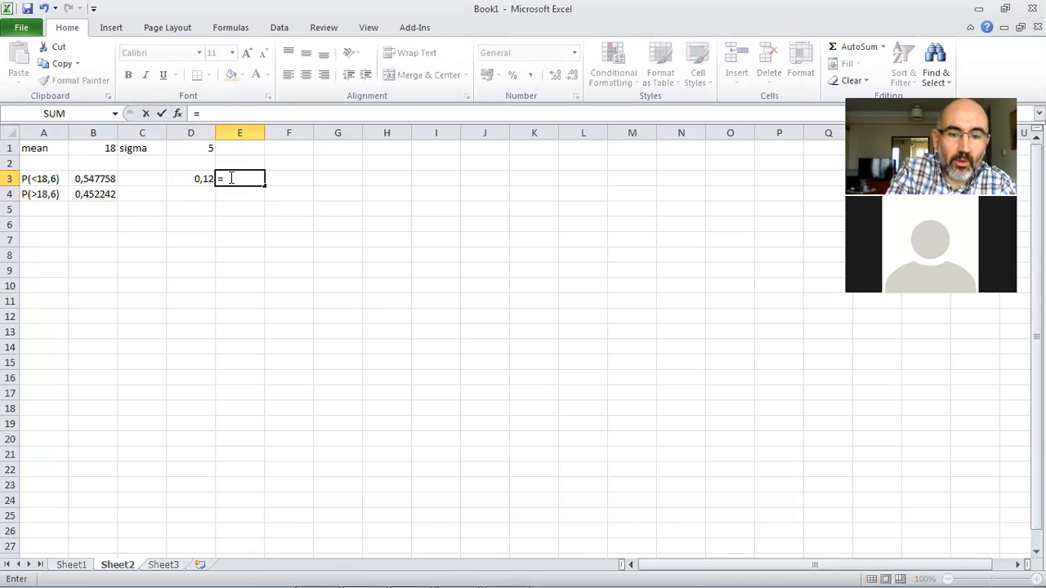
{"action": "type", "text": "norm"}
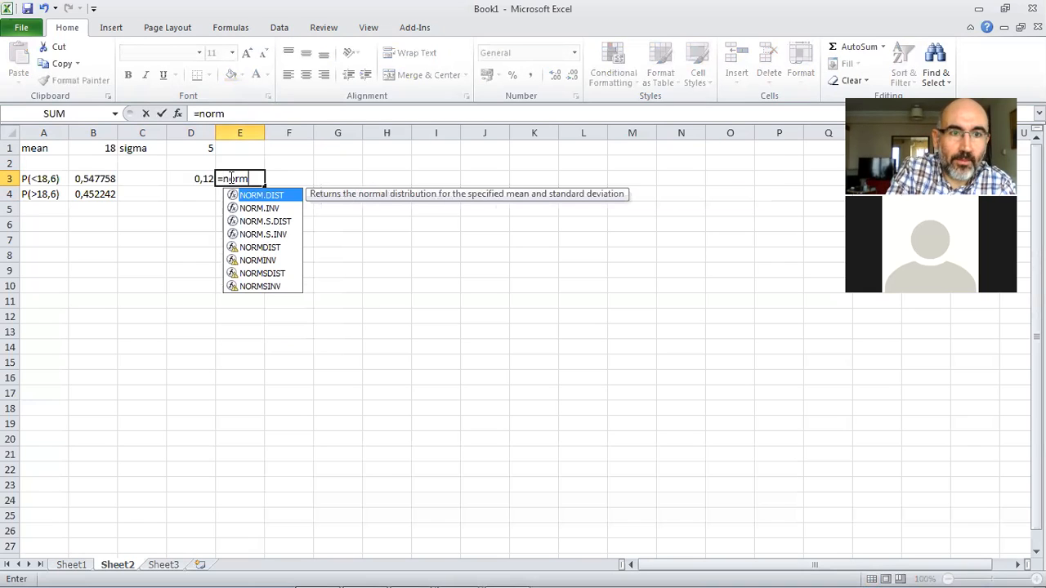
{"action": "double_click", "coordinate": [271, 223]}
{"action": "left_click", "coordinate": [206, 178]}
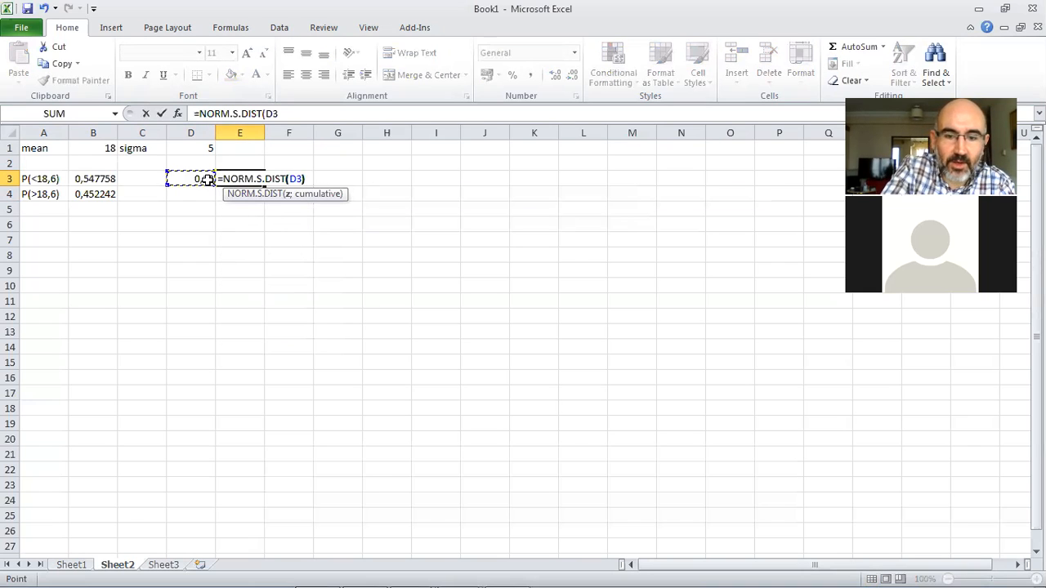
{"action": "key", "text": "Return"}
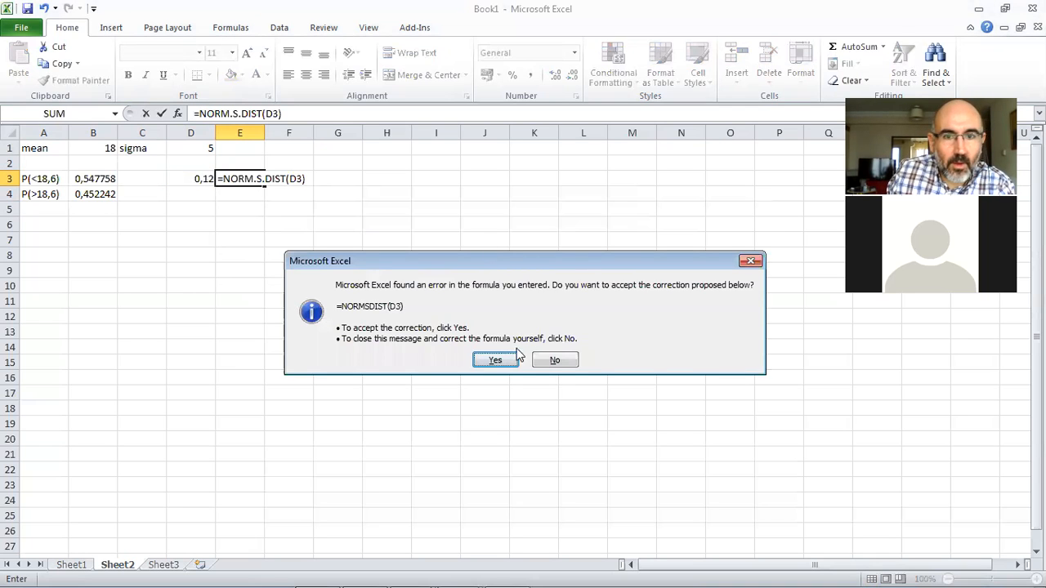
{"action": "left_click", "coordinate": [501, 360]}
{"action": "left_click", "coordinate": [253, 175]}
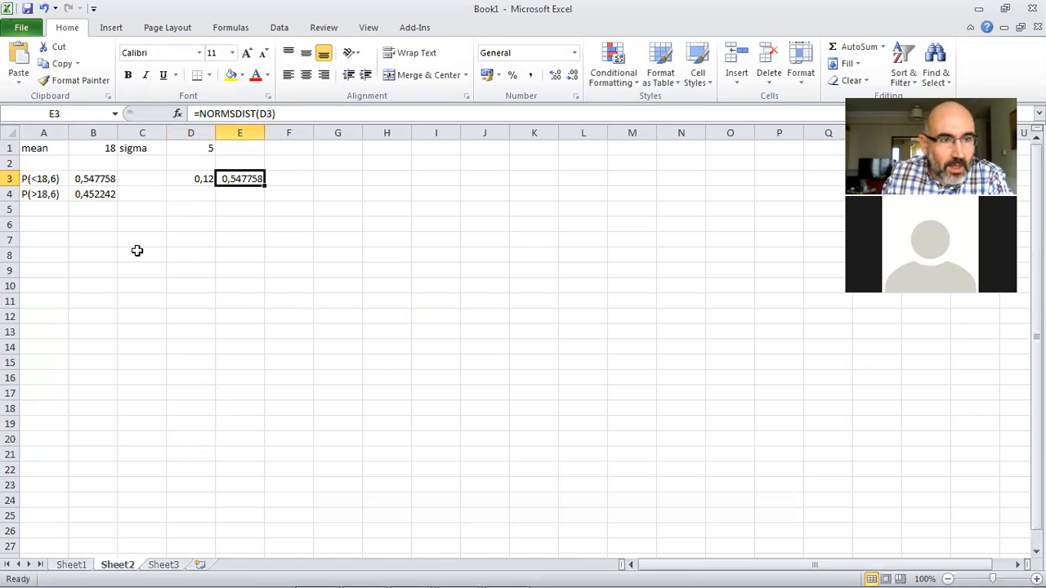
Enter the label P(17<t<18,6) in A6 and autofit column A to its contents
{"action": "left_click", "coordinate": [42, 226]}
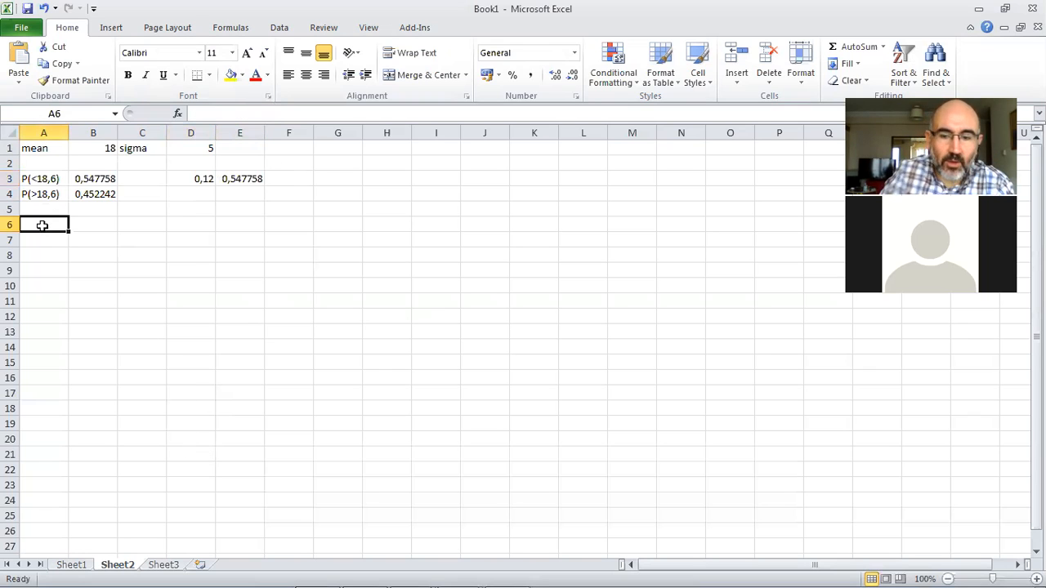
{"action": "type", "text": "P"}
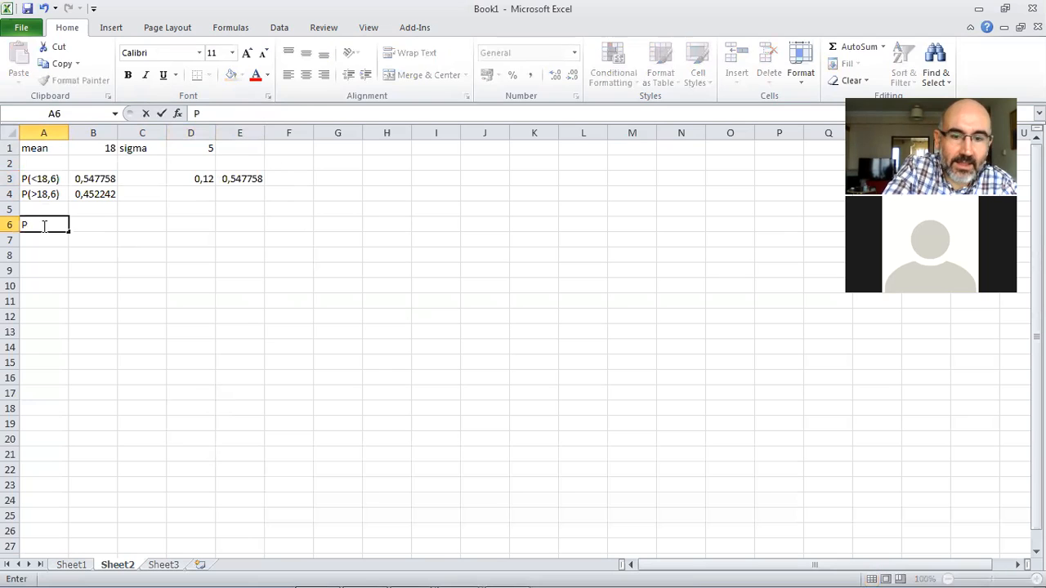
{"action": "type", "text": "(17"}
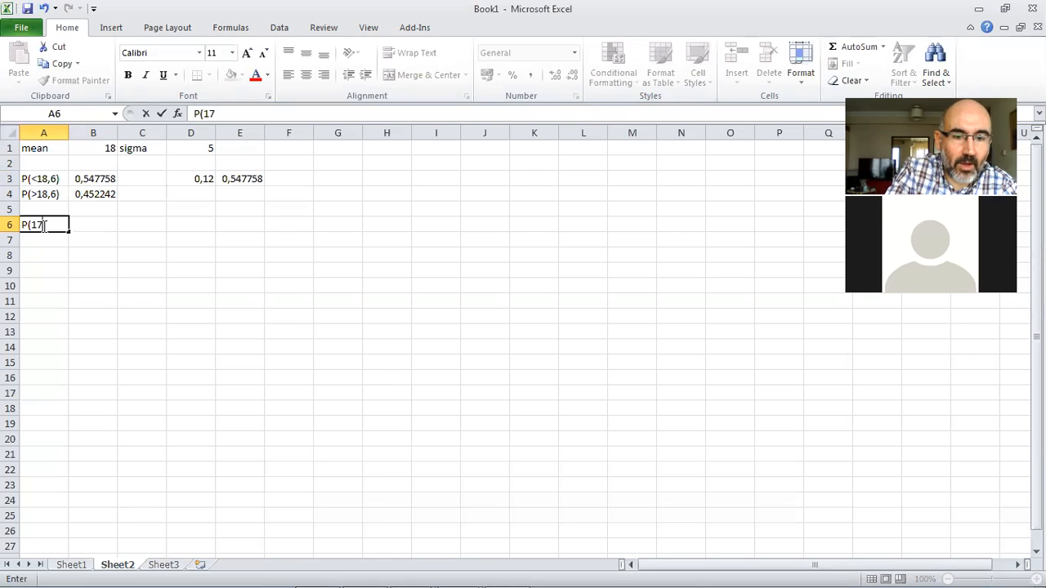
{"action": "type", "text": "<t<"}
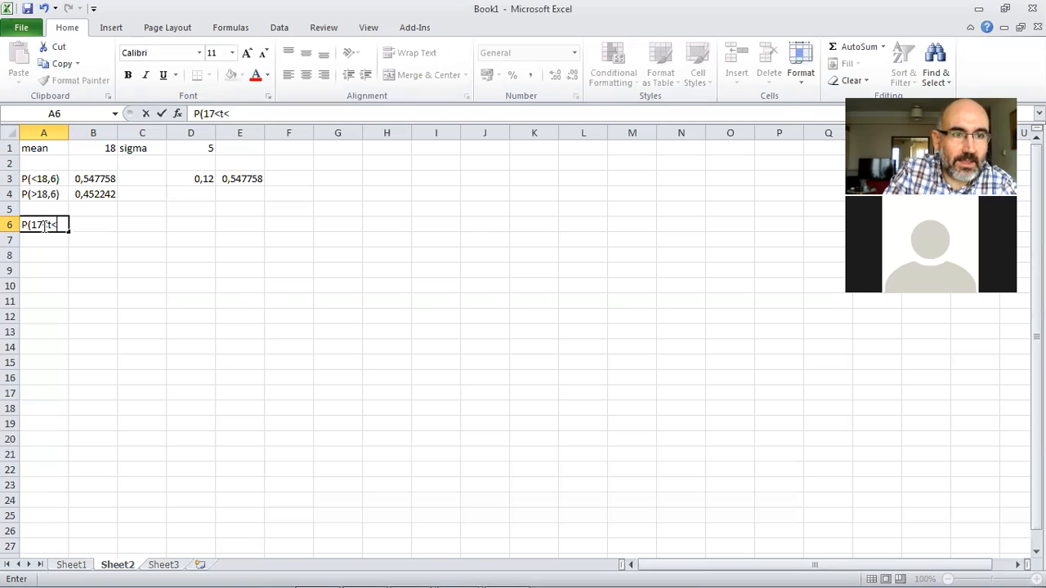
{"action": "type", "text": "1"}
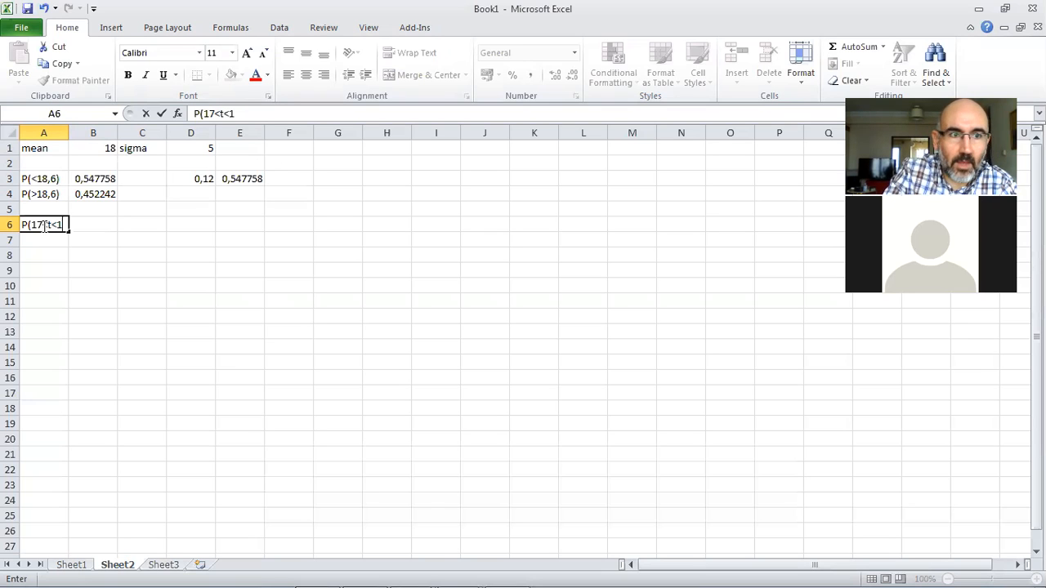
{"action": "type", "text": "8,6)"}
{"action": "key", "text": "Tab"}
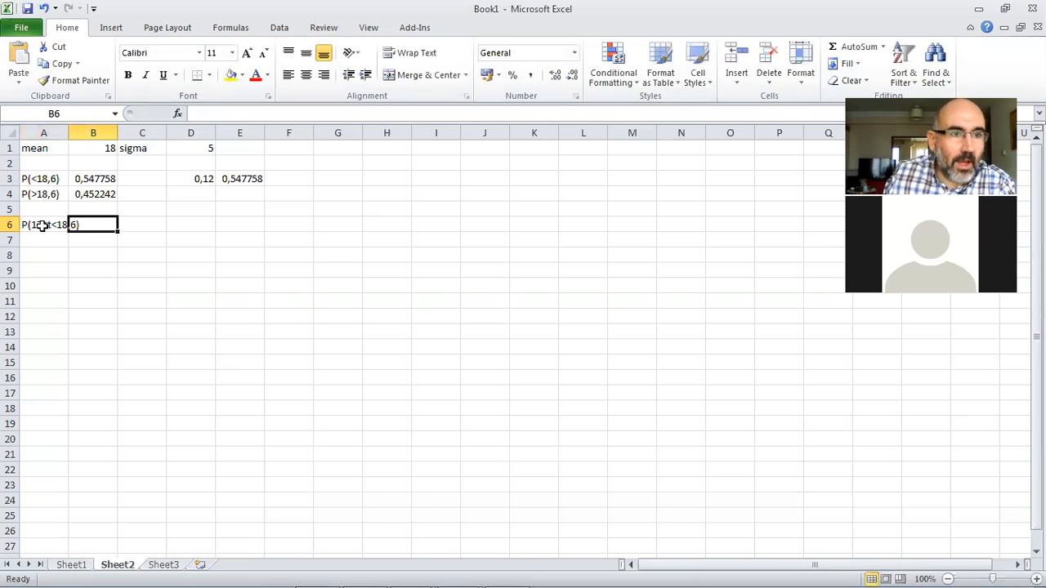
{"action": "double_click", "coordinate": [68, 133]}
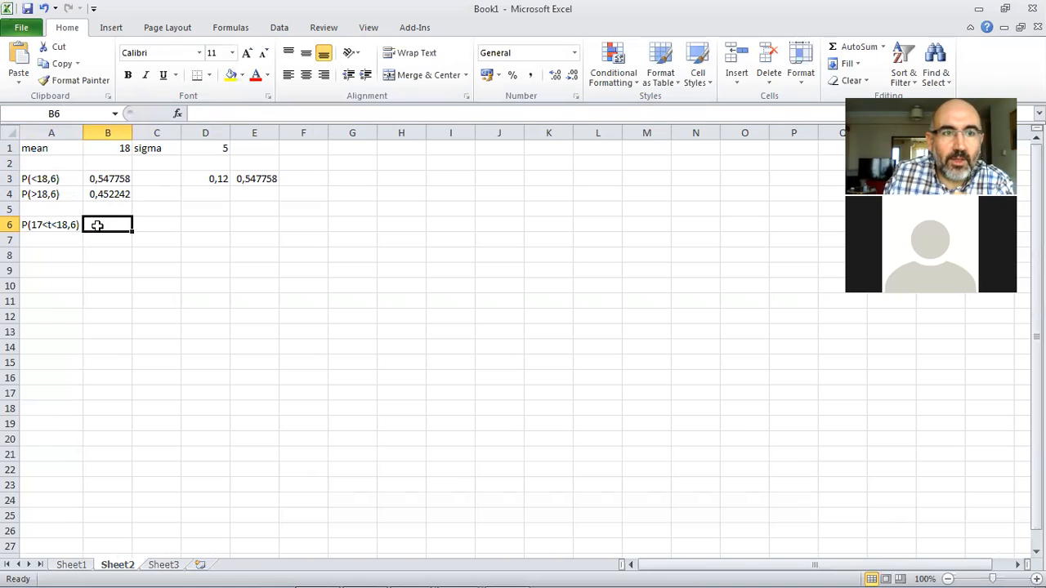
Try to enter =B3-NORM.DIST(17;B1;D1) in B6, subtracting the probability below 17 from B3
{"action": "type", "text": "="}
{"action": "left_click", "coordinate": [105, 177]}
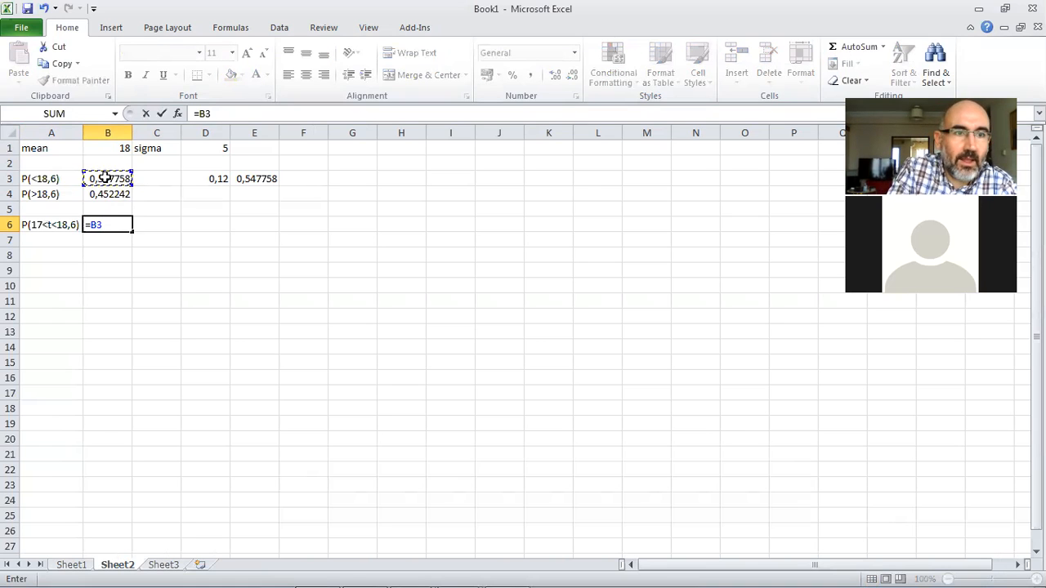
{"action": "type", "text": "-nor"}
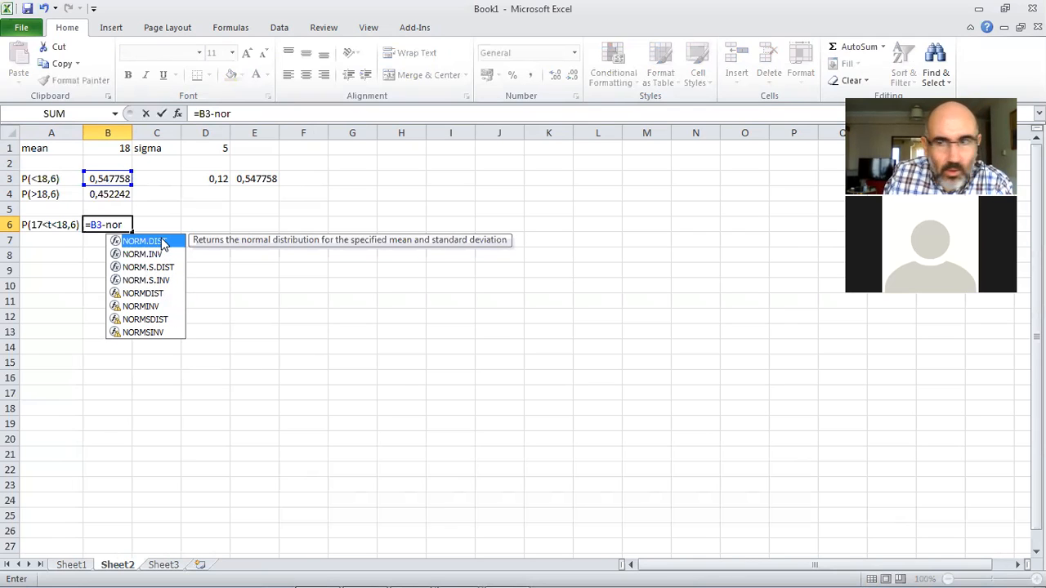
{"action": "double_click", "coordinate": [161, 242]}
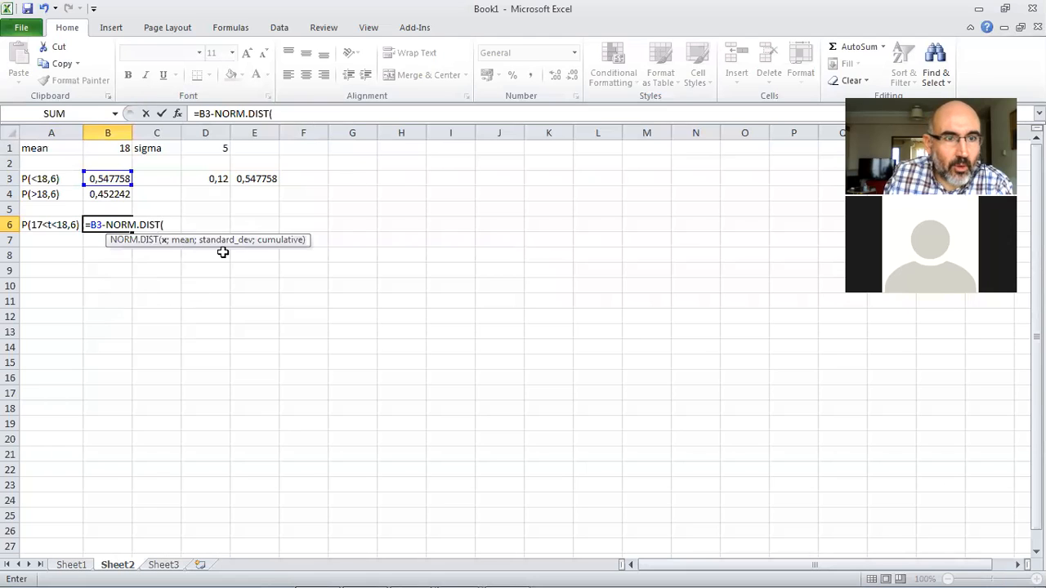
{"action": "type", "text": "17;"}
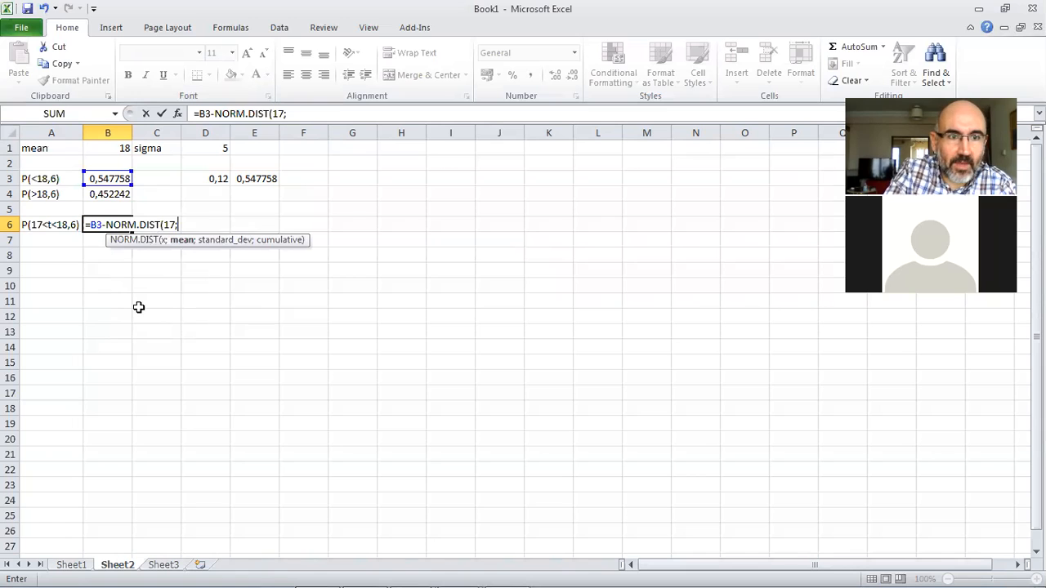
{"action": "left_click", "coordinate": [113, 148]}
{"action": "type", "text": ";"}
{"action": "left_click", "coordinate": [206, 150]}
{"action": "type", "text": ")"}
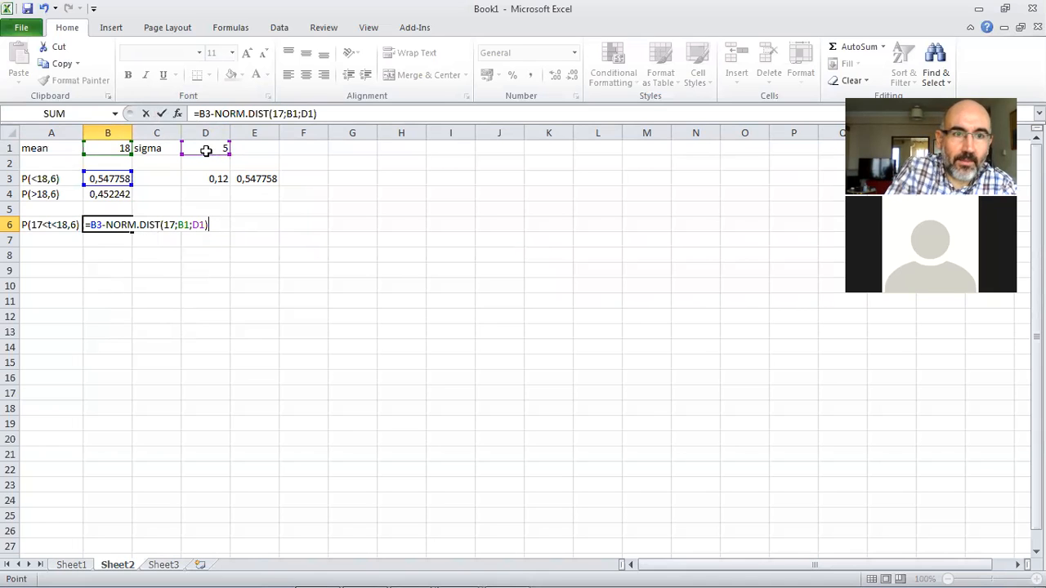
{"action": "key", "text": "Return"}
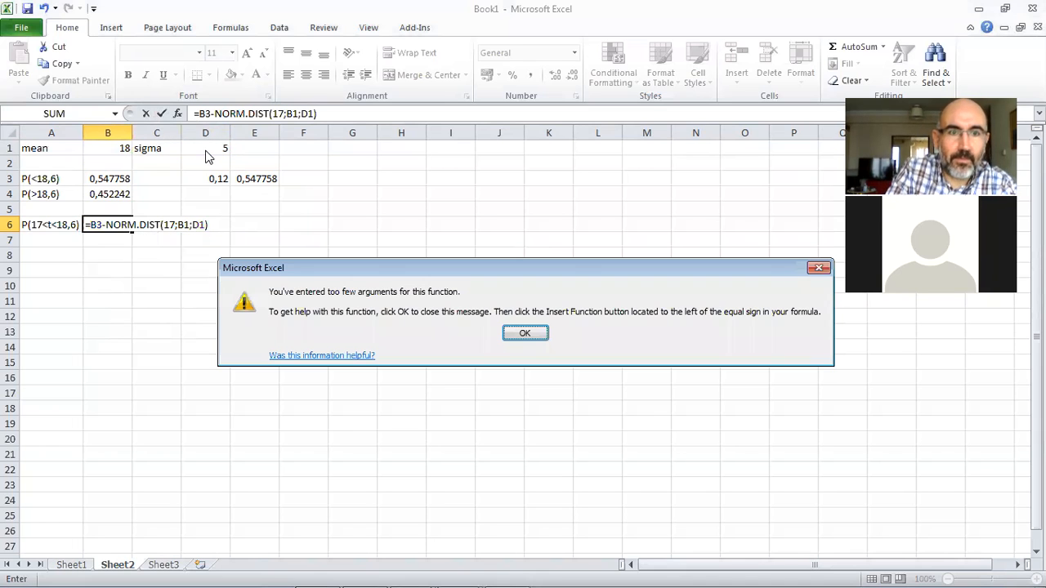
{"action": "left_click", "coordinate": [524, 333]}
Add TRUE as the cumulative argument of the NORM.DIST formula in B6 and check the entered formula
{"action": "left_click", "coordinate": [314, 113]}
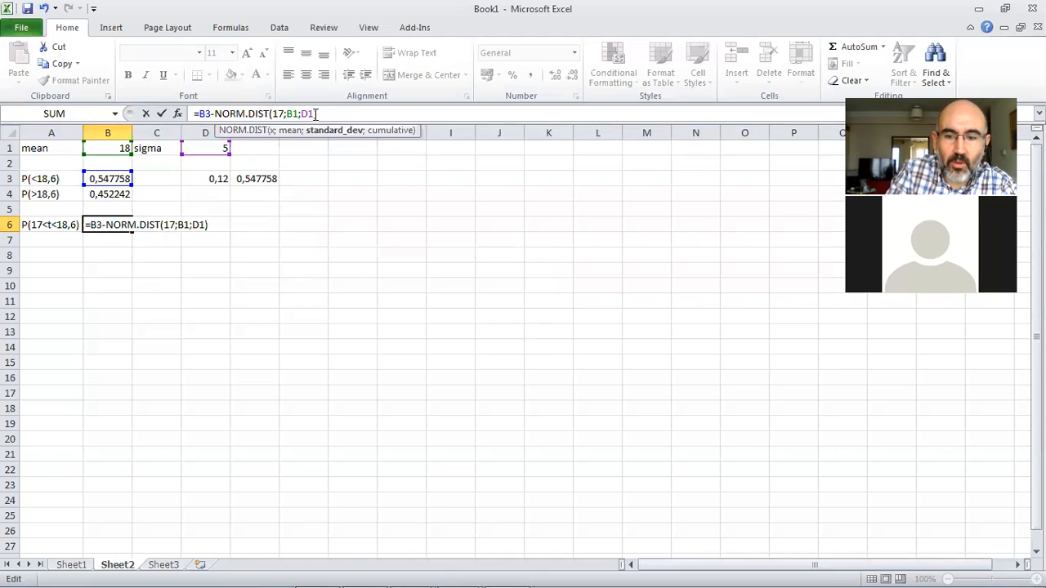
{"action": "type", "text": ";true"}
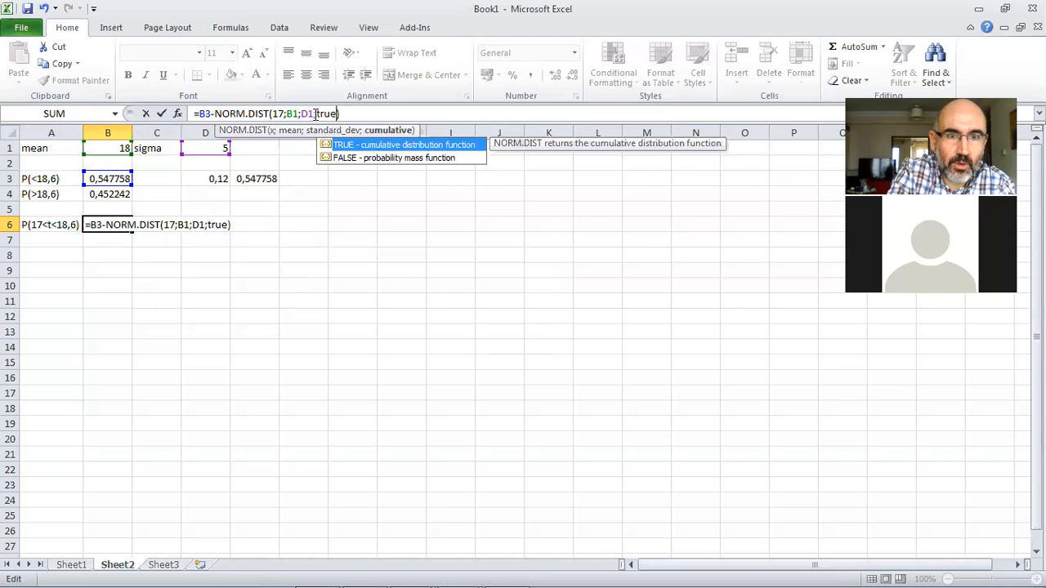
{"action": "key", "text": "Return"}
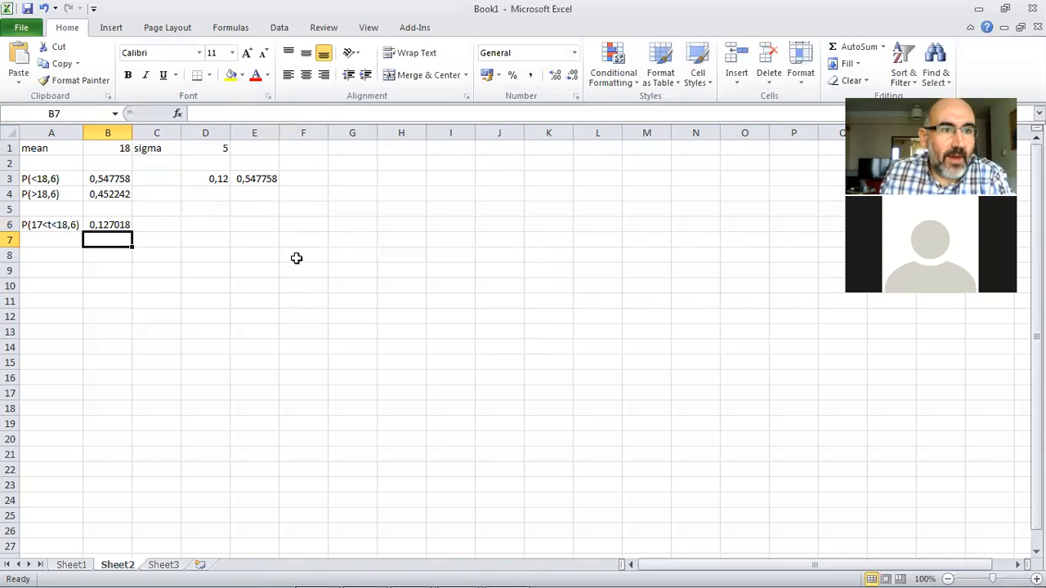
{"action": "left_click", "coordinate": [120, 224]}
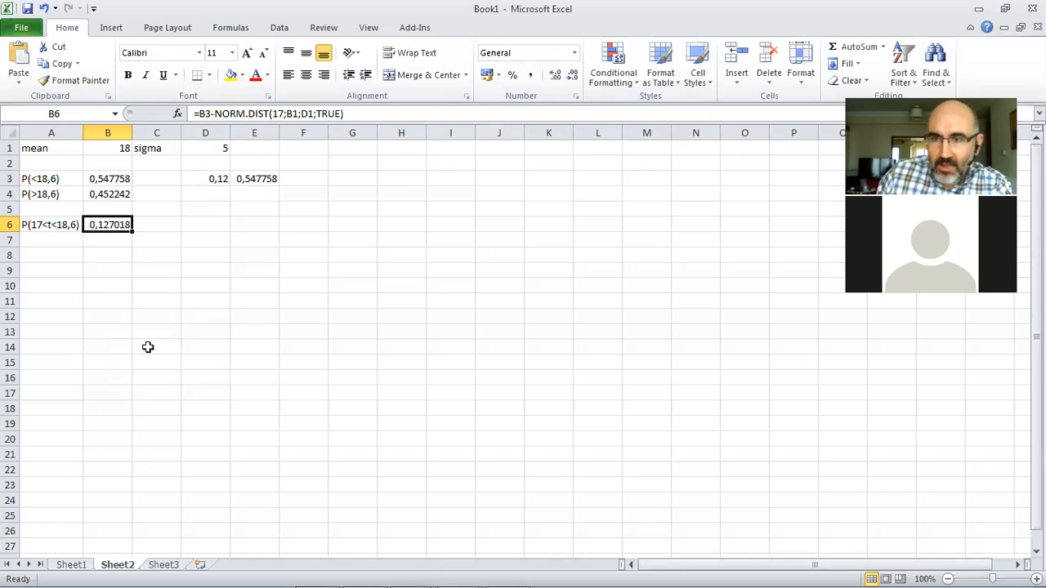
Enter the probability 0,20 in A8 and calculate its standard normal inverse in B8 with =NORM.S.INV(A8)
{"action": "left_click", "coordinate": [54, 260]}
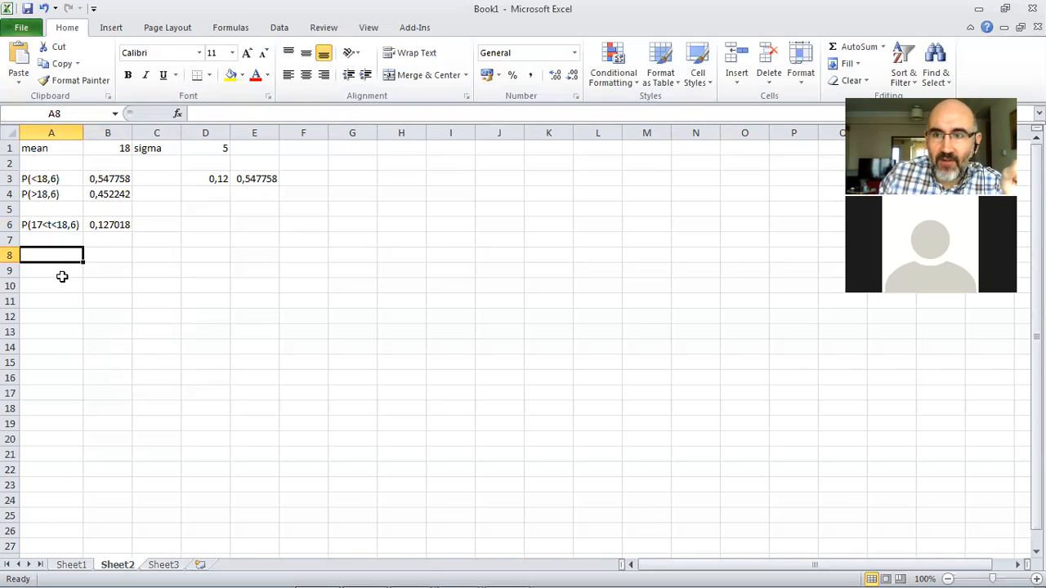
{"action": "type", "text": "0,20"}
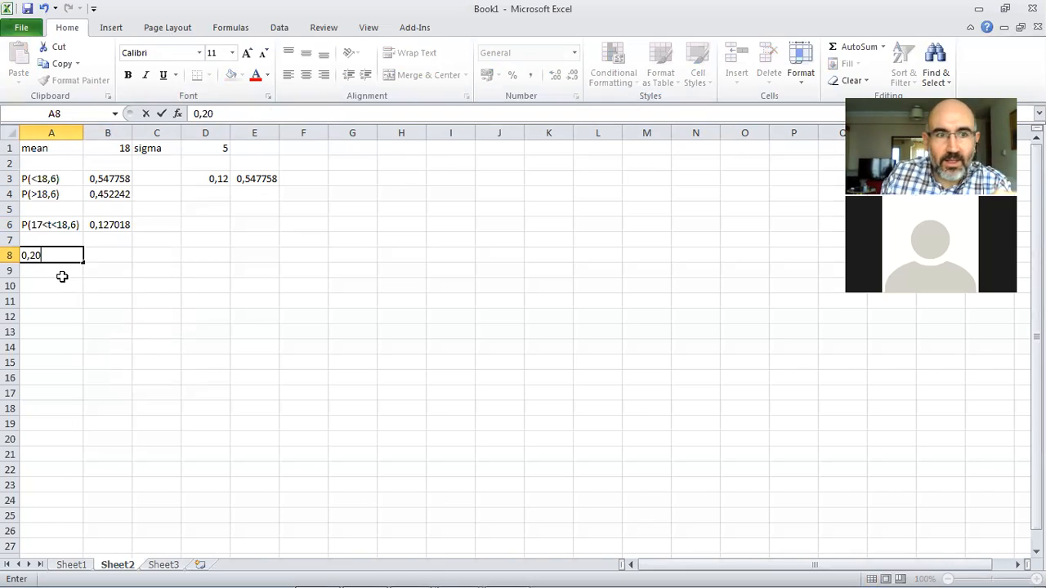
{"action": "left_click", "coordinate": [104, 253]}
{"action": "type", "text": "="}
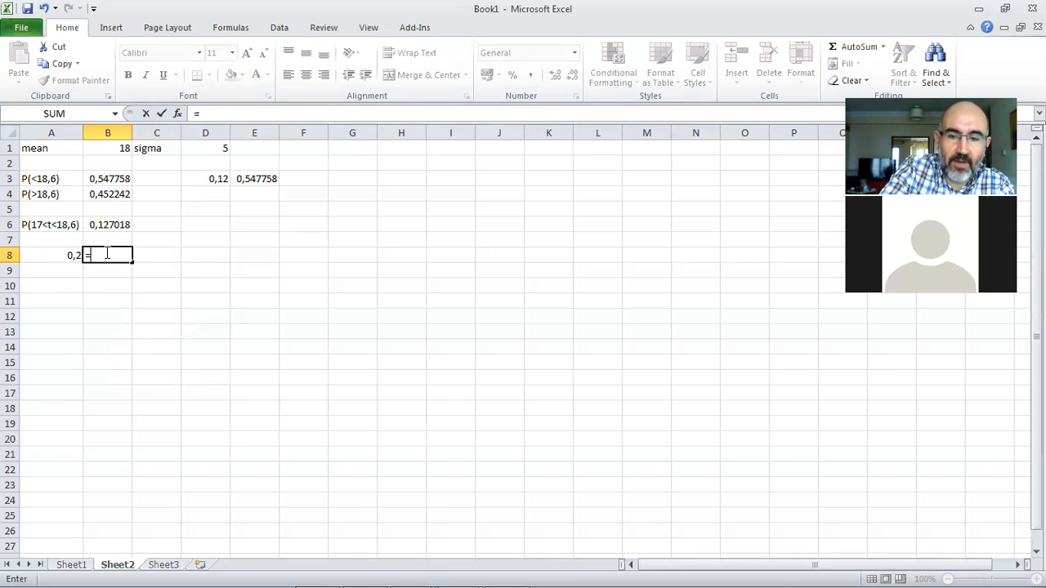
{"action": "type", "text": "norm"}
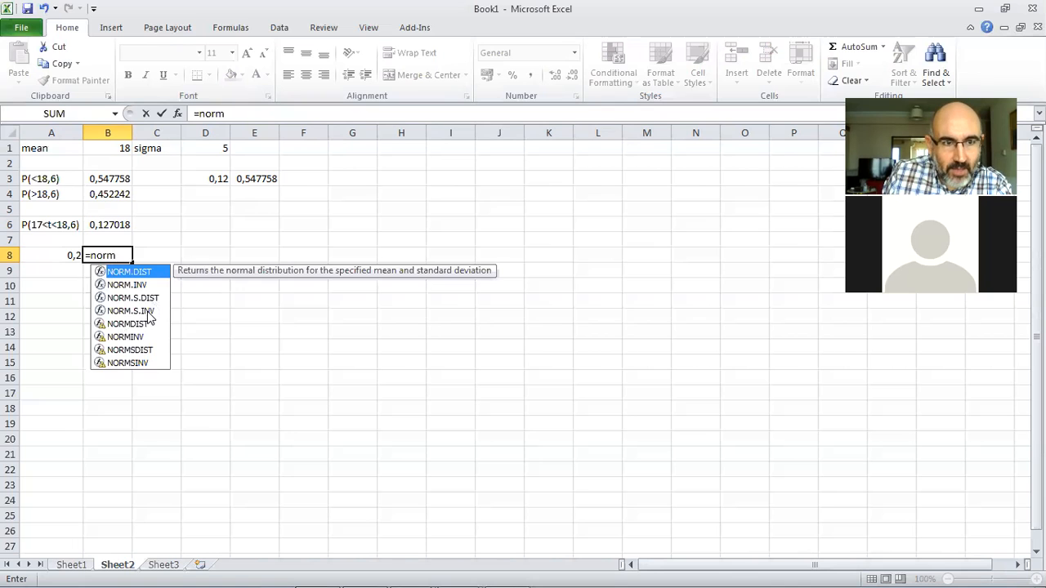
{"action": "double_click", "coordinate": [147, 310]}
{"action": "left_click", "coordinate": [53, 255]}
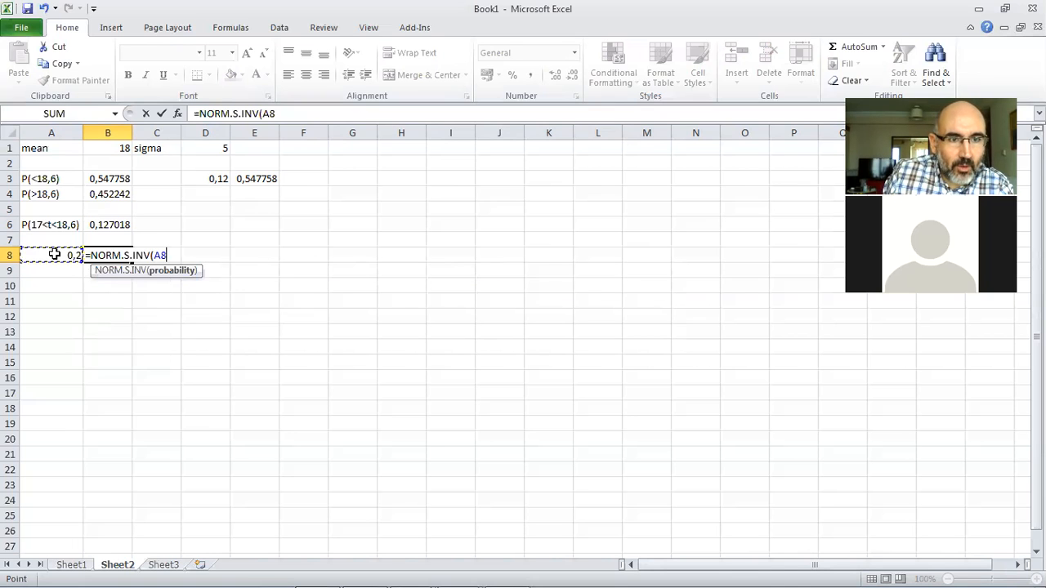
{"action": "type", "text": ")"}
{"action": "key", "text": "Return"}
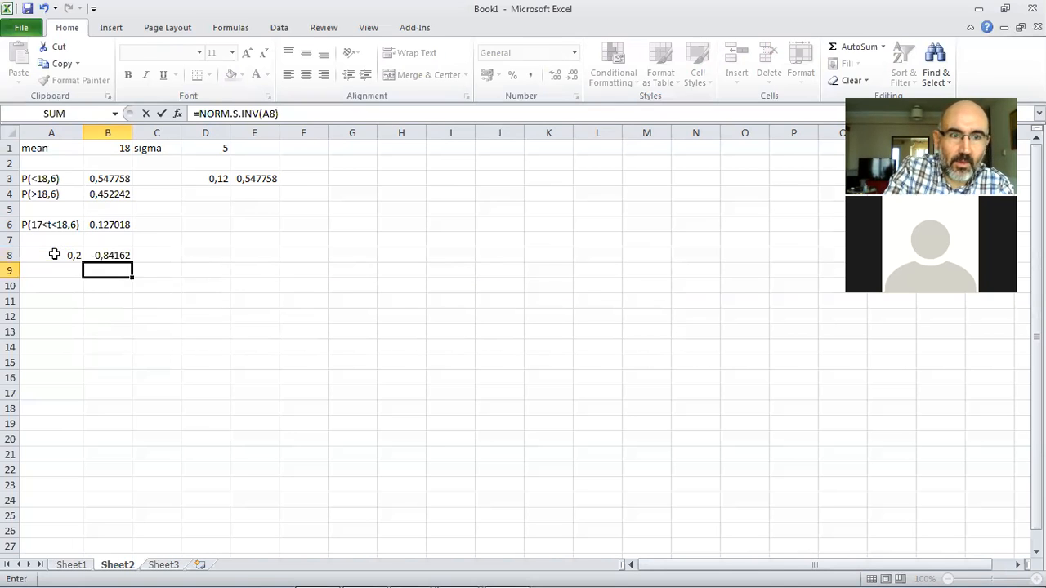
Convert the z value in B8 to the original scale in B9 with =B1+B8*D1 and check the formula
{"action": "type", "text": "="}
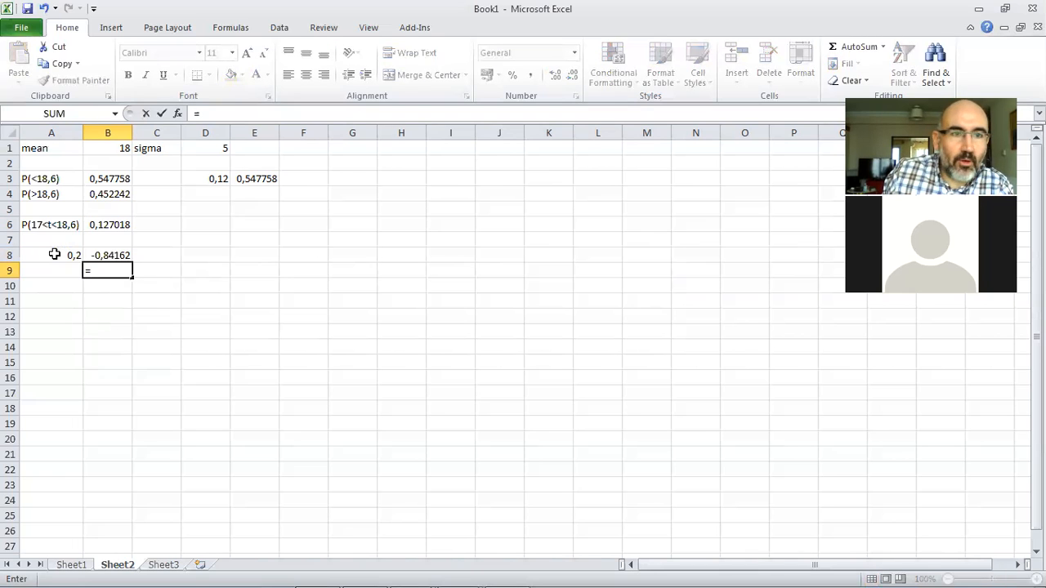
{"action": "left_click", "coordinate": [119, 150]}
{"action": "type", "text": "+"}
{"action": "left_click", "coordinate": [103, 255]}
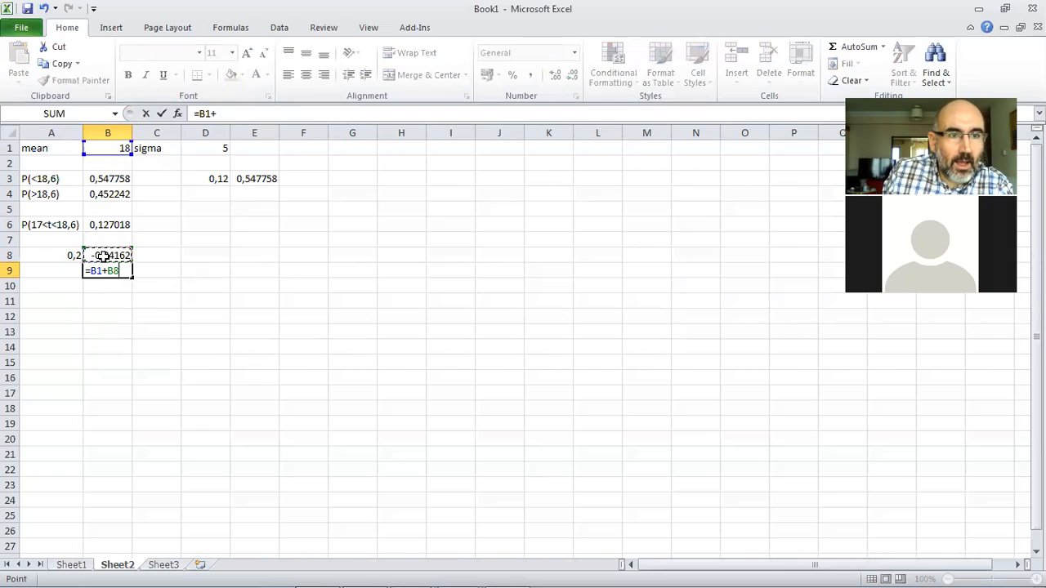
{"action": "type", "text": "*"}
{"action": "left_click", "coordinate": [214, 148]}
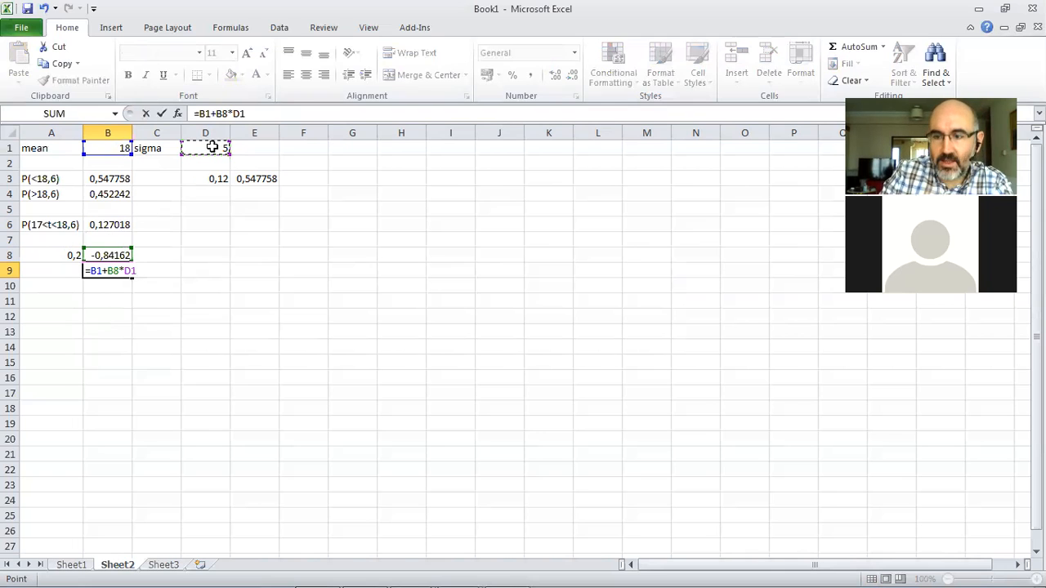
{"action": "key", "text": "Return"}
{"action": "left_click", "coordinate": [116, 266]}
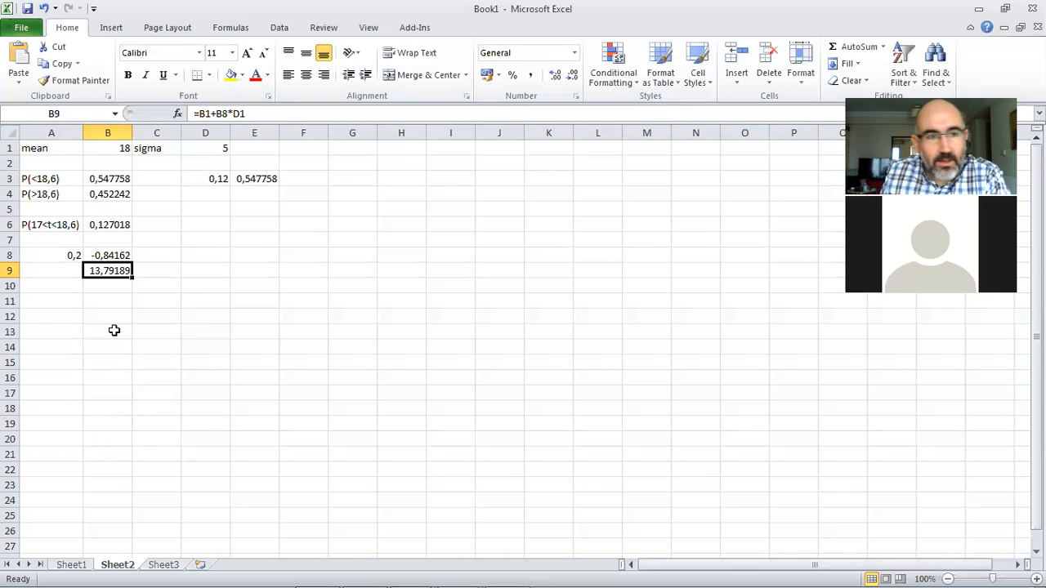
Calculate the inverse directly from the probability, mean and sigma in C8 with =NORM.INV(A8;B1;D1)
{"action": "left_click", "coordinate": [156, 257]}
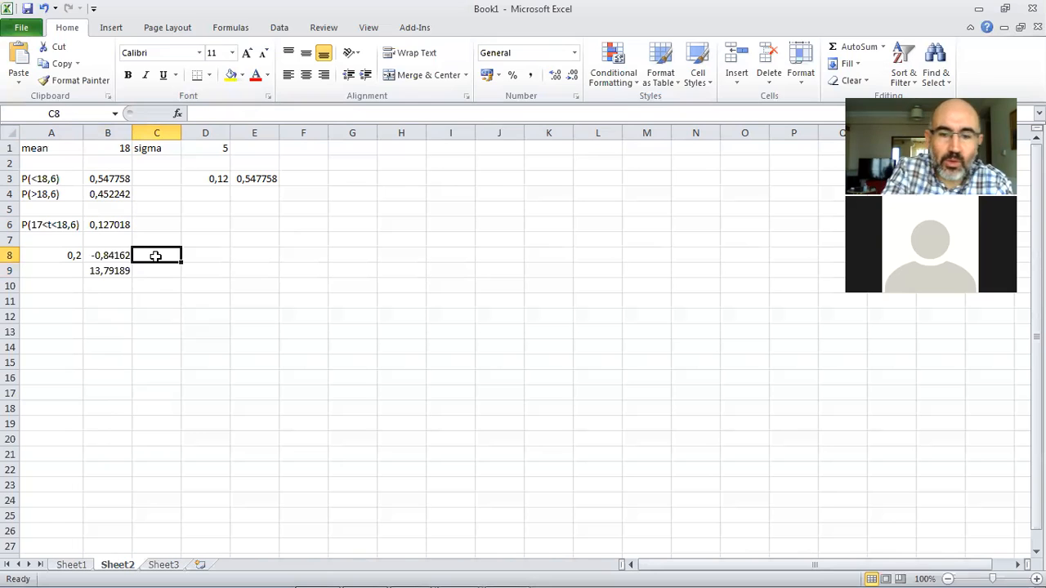
{"action": "type", "text": "=norm"}
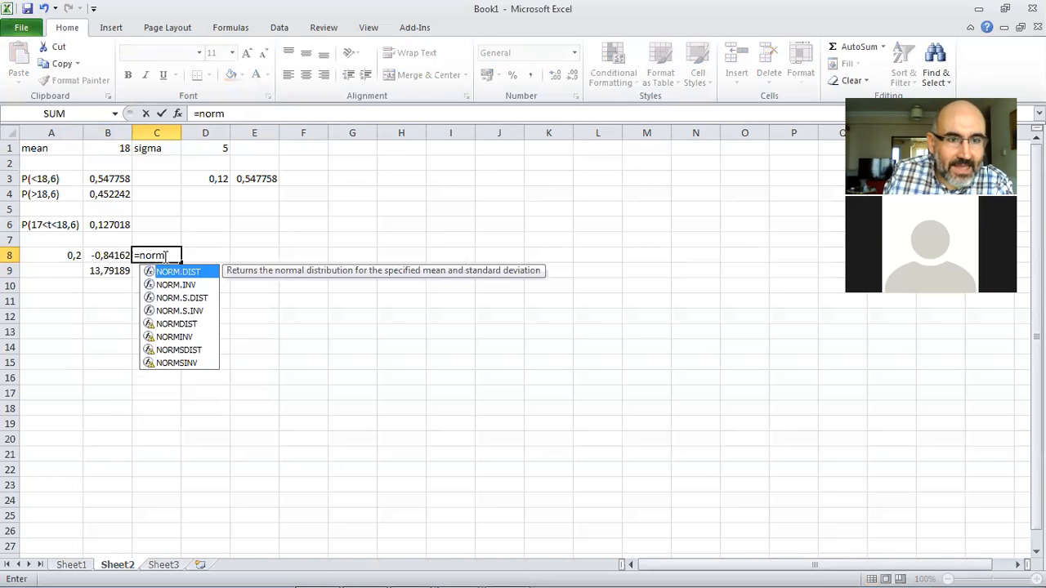
{"action": "double_click", "coordinate": [191, 284]}
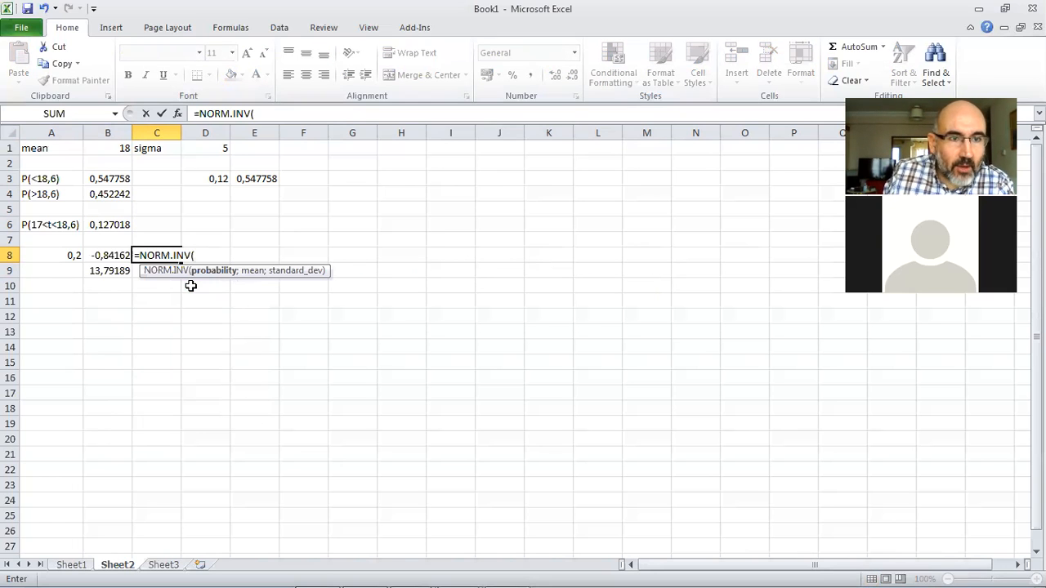
{"action": "left_click", "coordinate": [60, 255]}
{"action": "type", "text": ";"}
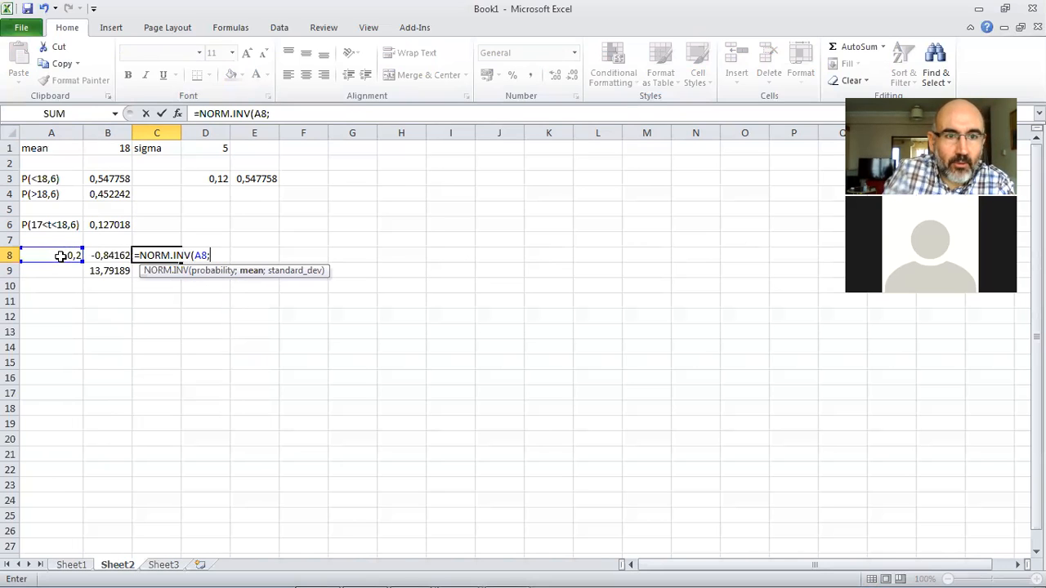
{"action": "left_click", "coordinate": [103, 154]}
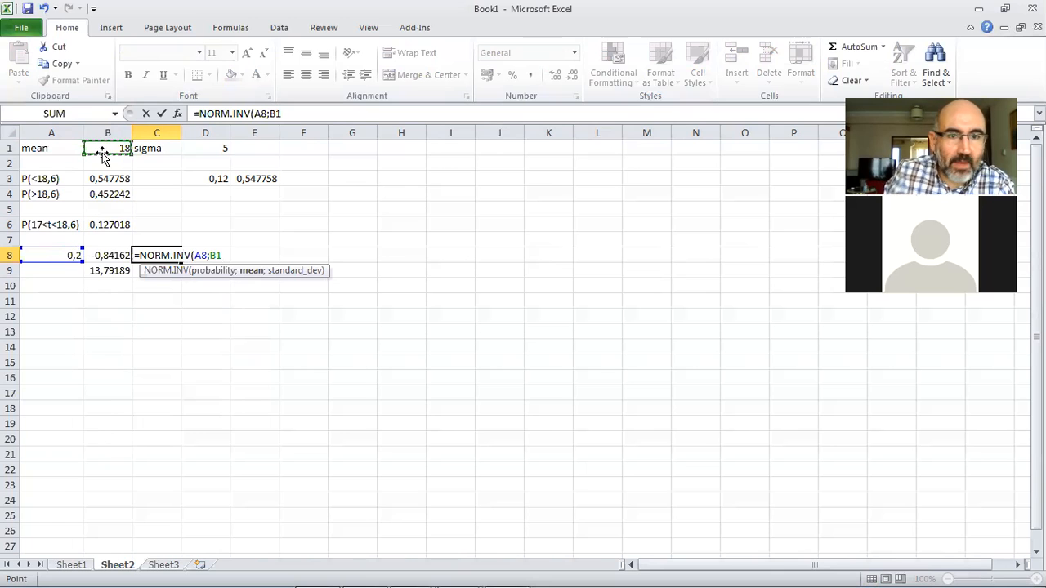
{"action": "type", "text": ";"}
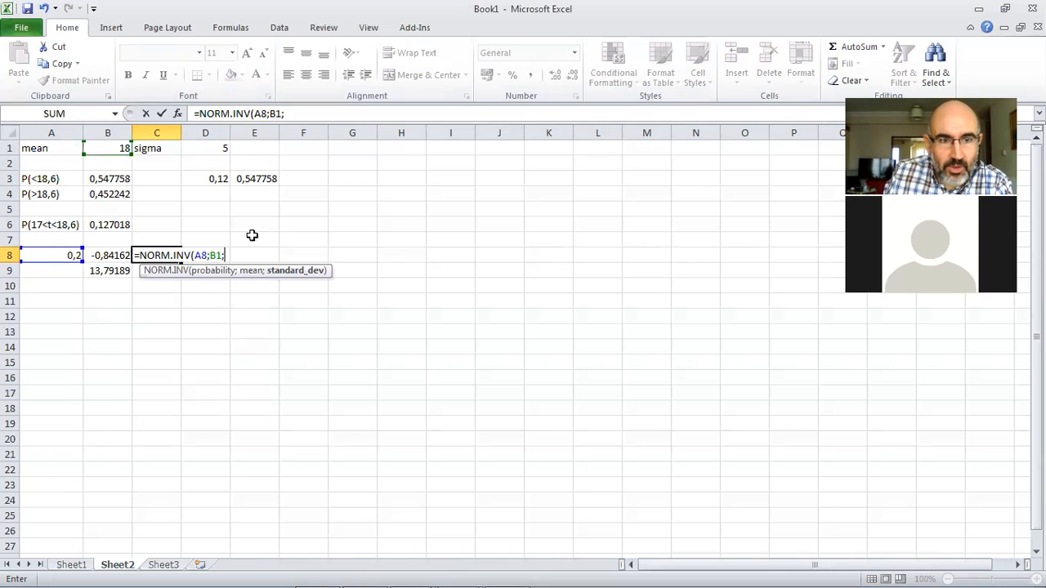
{"action": "left_click", "coordinate": [211, 149]}
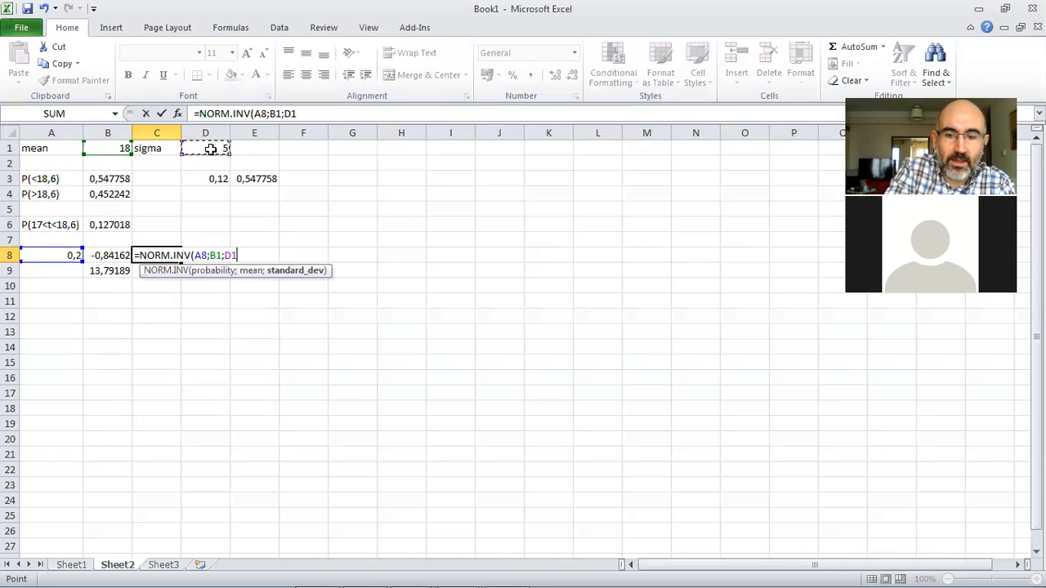
{"action": "type", "text": ")"}
{"action": "key", "text": "Return"}
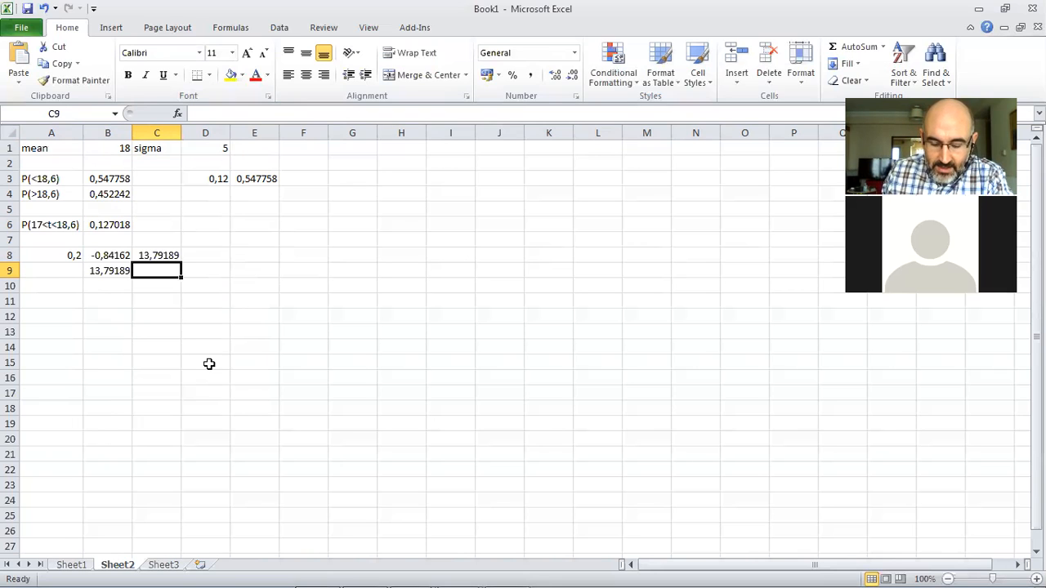
Enter -3 and -2 in A11 and A12 and extend the series down to 3 in A17
{"action": "left_click", "coordinate": [59, 302]}
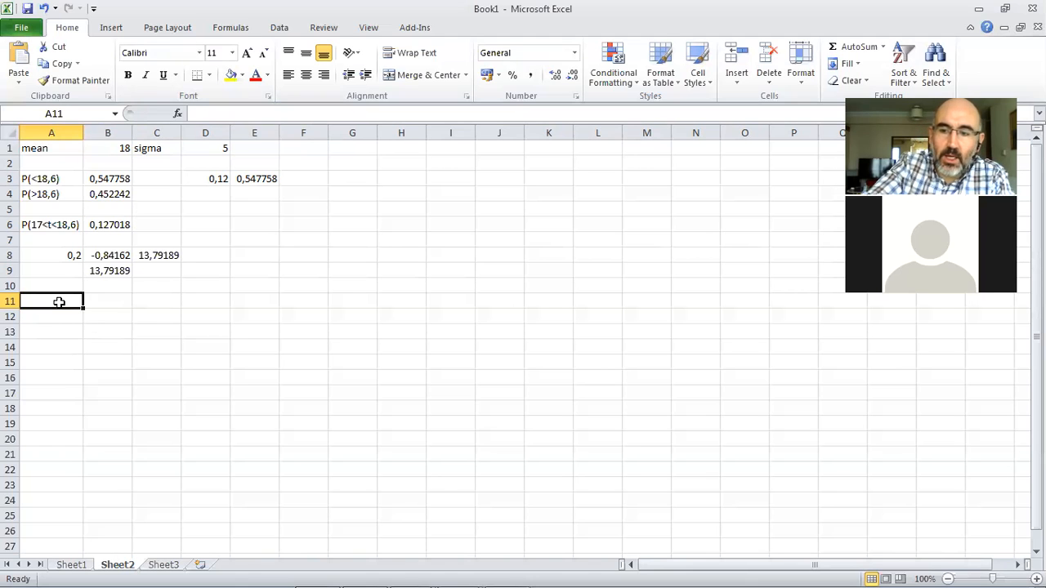
{"action": "type", "text": "-3"}
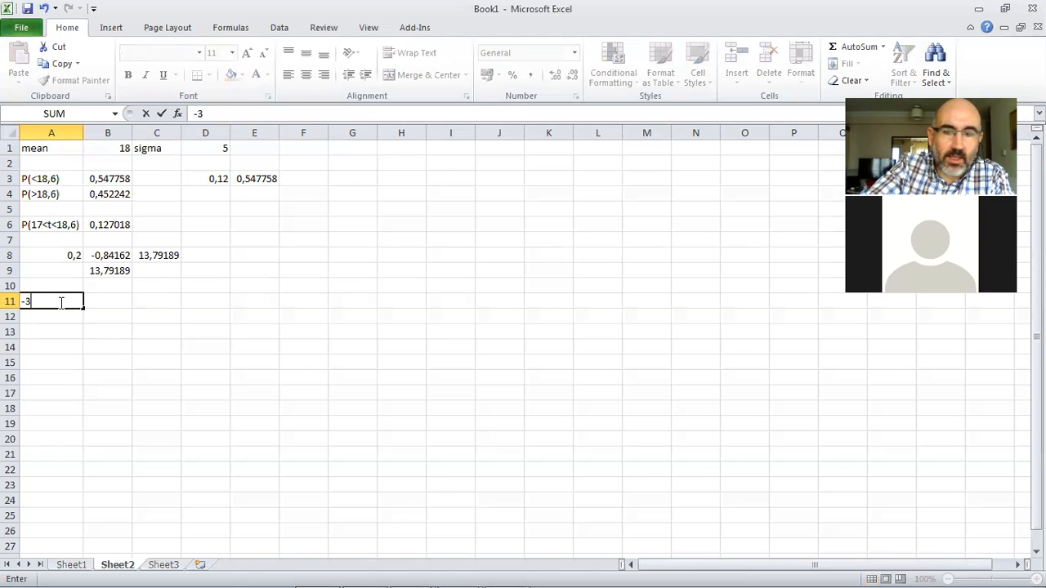
{"action": "key", "text": "Return"}
{"action": "type", "text": "-2"}
{"action": "key", "text": "Return"}
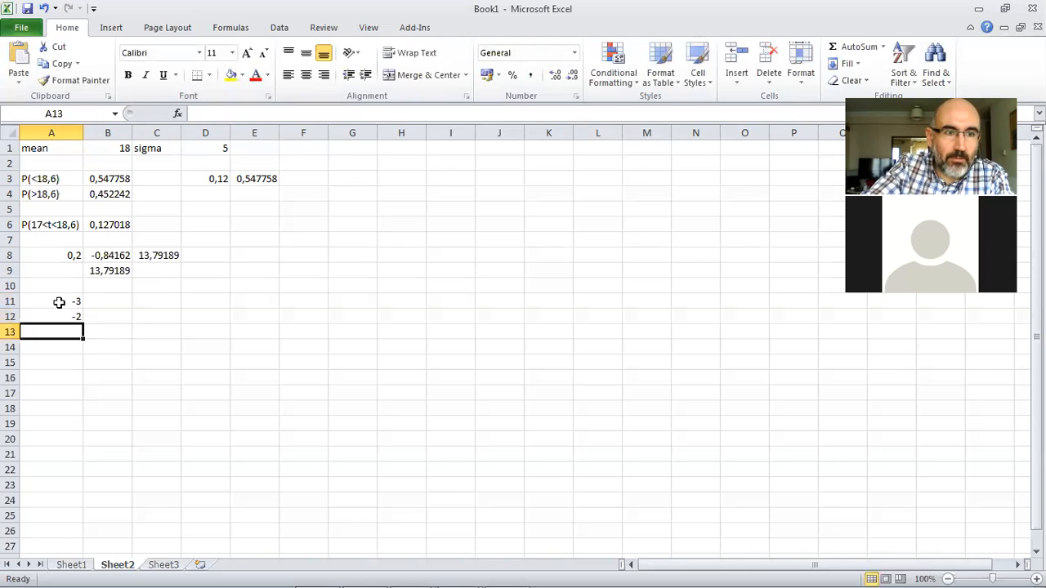
{"action": "left_click_drag", "start_coordinate": [59, 302], "coordinate": [75, 407]}
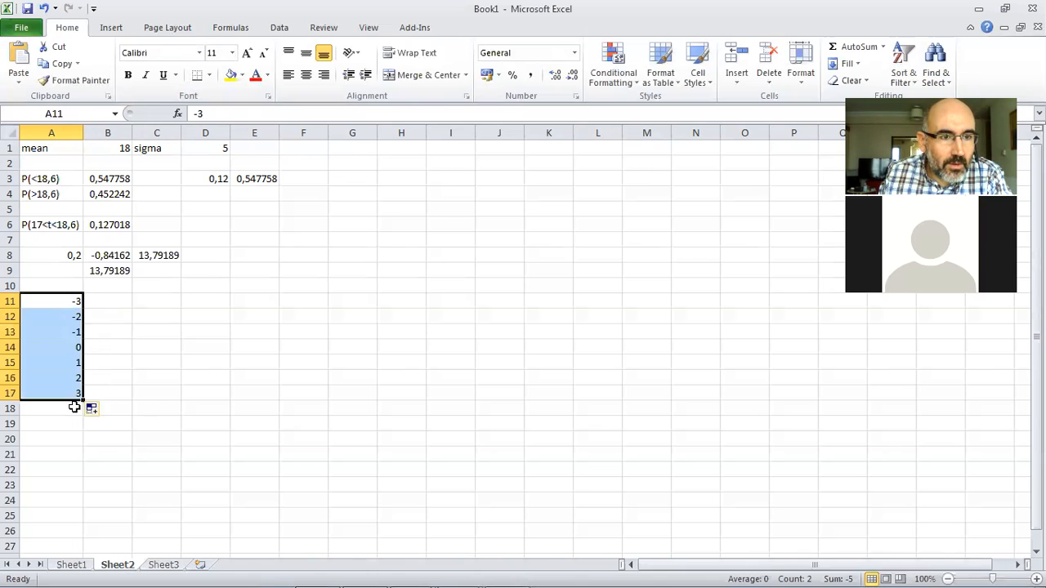
Calculate the standard normal probability of A11 in B11 with NORM.S.DIST, accepting the proposed correction to =NORMSDIST(A11)
{"action": "left_click", "coordinate": [111, 301]}
{"action": "type", "text": "="}
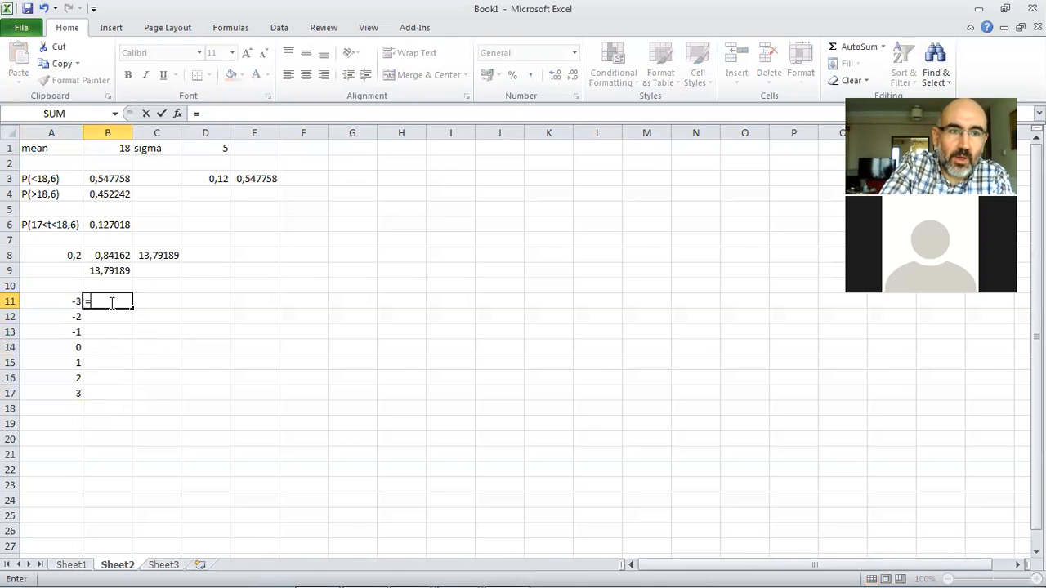
{"action": "type", "text": "norm"}
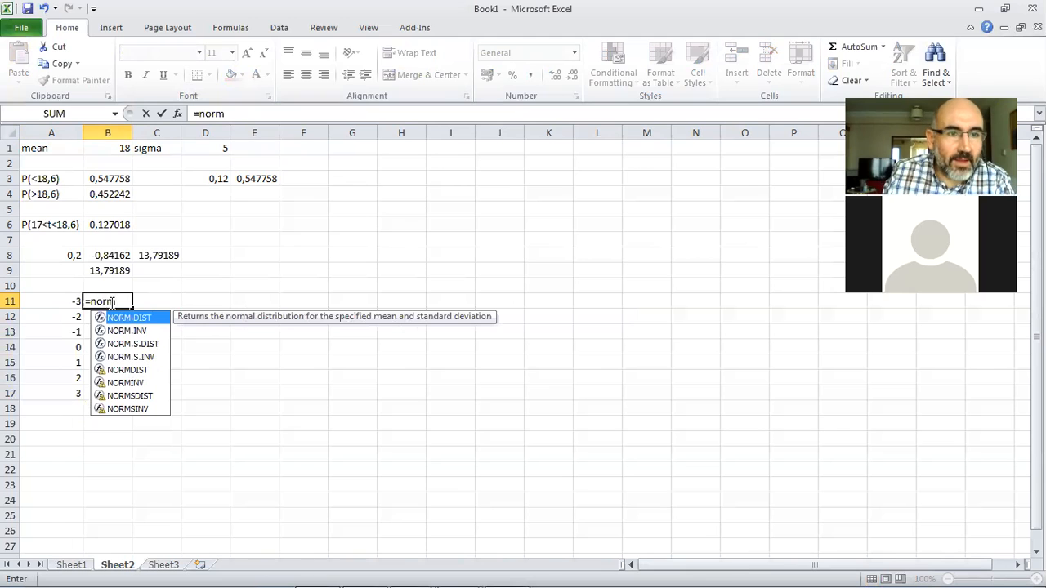
{"action": "double_click", "coordinate": [143, 344]}
{"action": "left_click", "coordinate": [66, 301]}
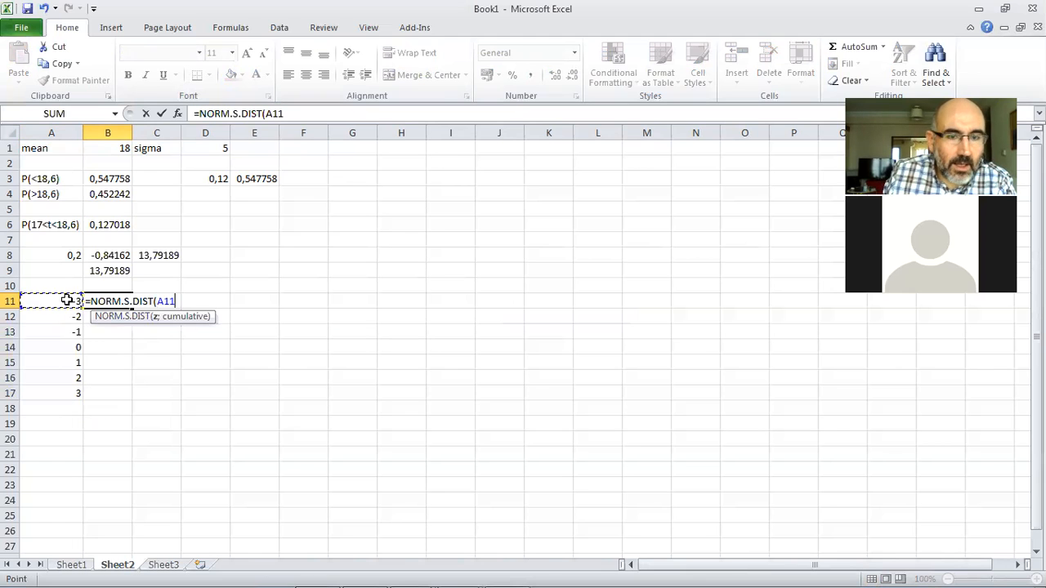
{"action": "type", "text": ")"}
{"action": "key", "text": "Return"}
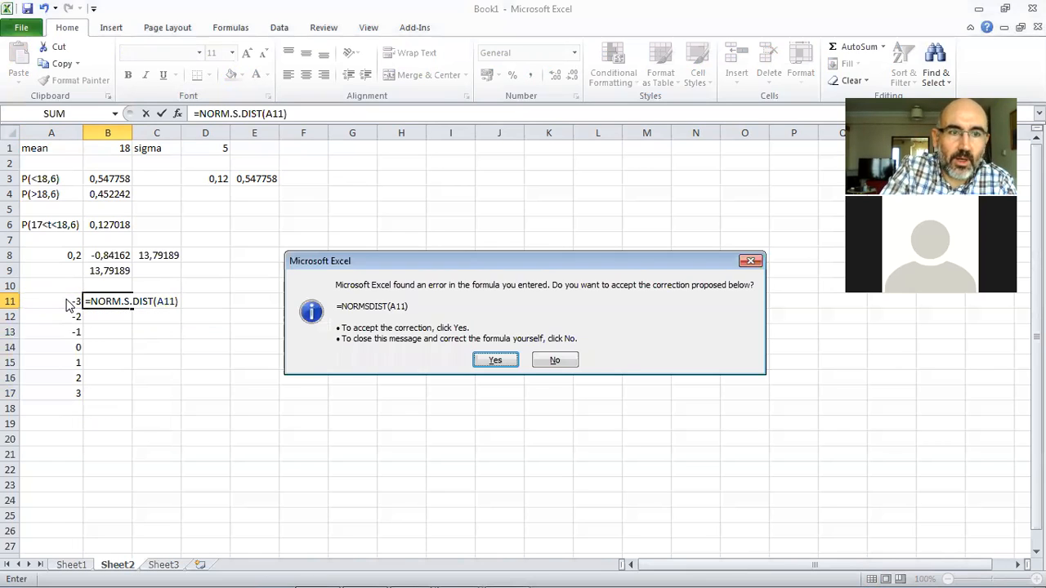
{"action": "left_click", "coordinate": [497, 360]}
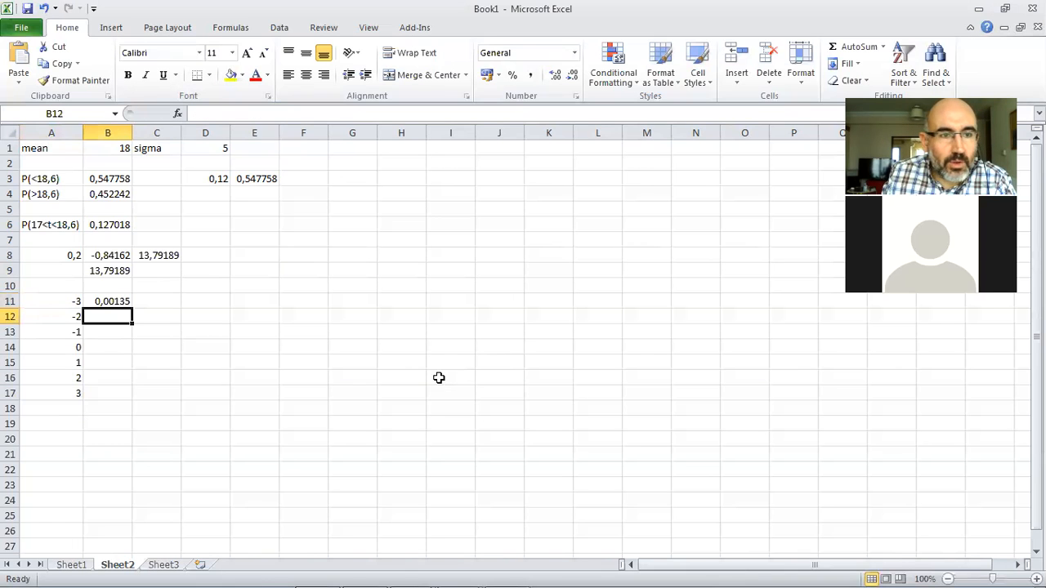
Copy the NORMSDIST formula from B11 down through B17
{"action": "left_click", "coordinate": [121, 300]}
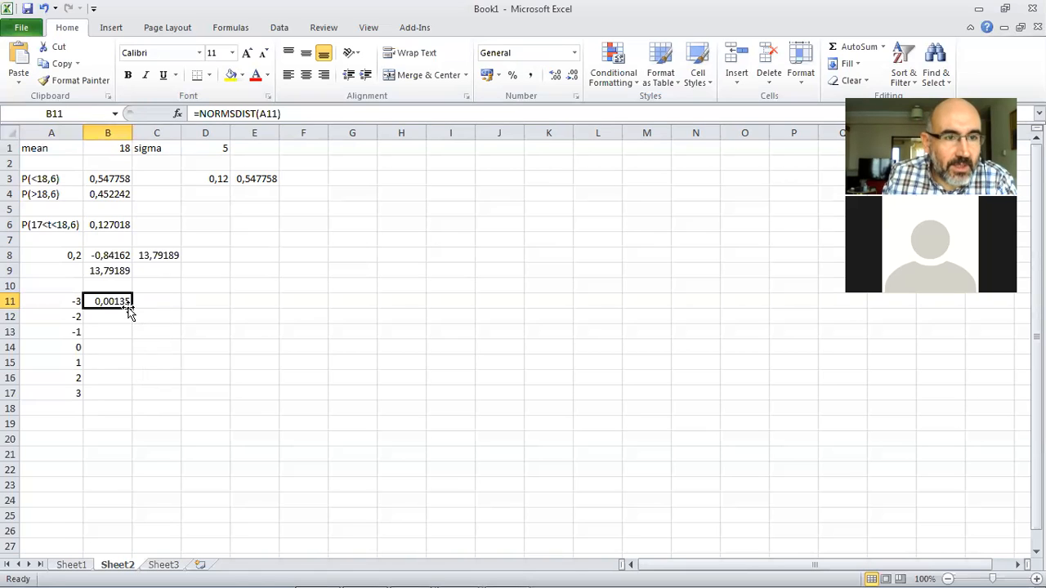
{"action": "left_click_drag", "start_coordinate": [132, 308], "coordinate": [133, 400]}
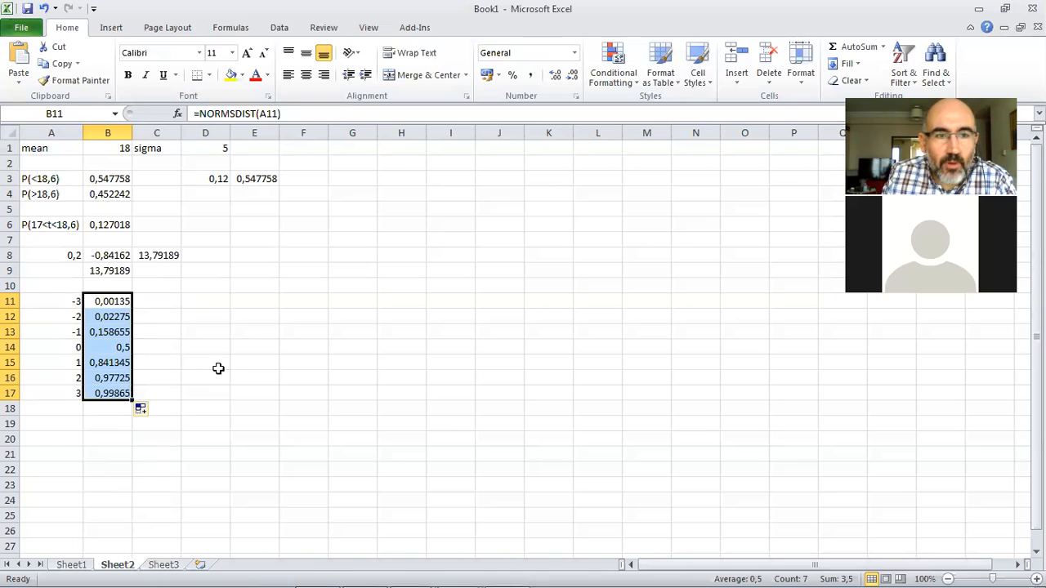
Label D11 "3 sigma" and calculate its interval probability in E11 with =B17-B11
{"action": "left_click", "coordinate": [204, 299]}
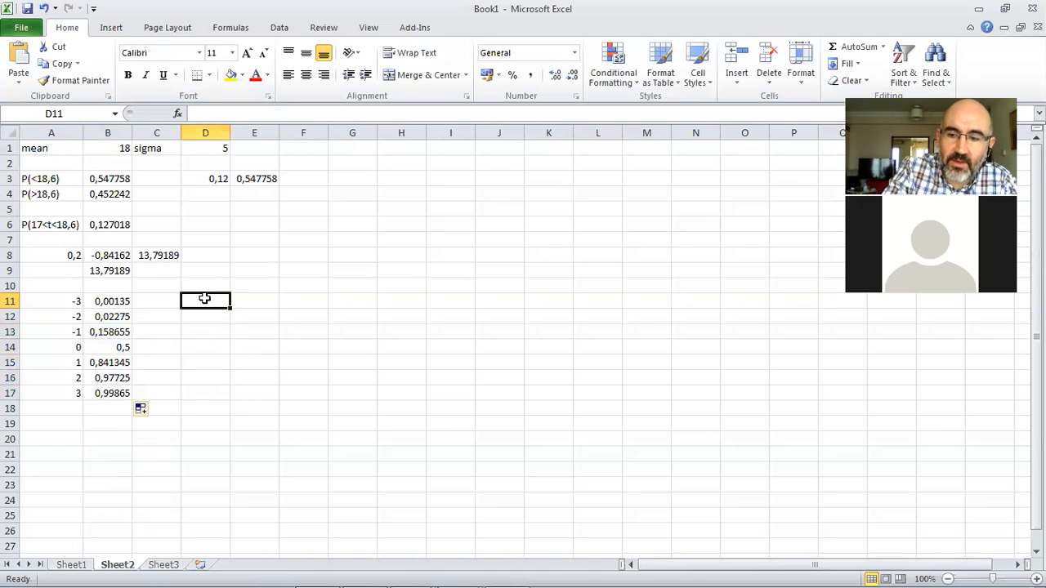
{"action": "type", "text": "3"}
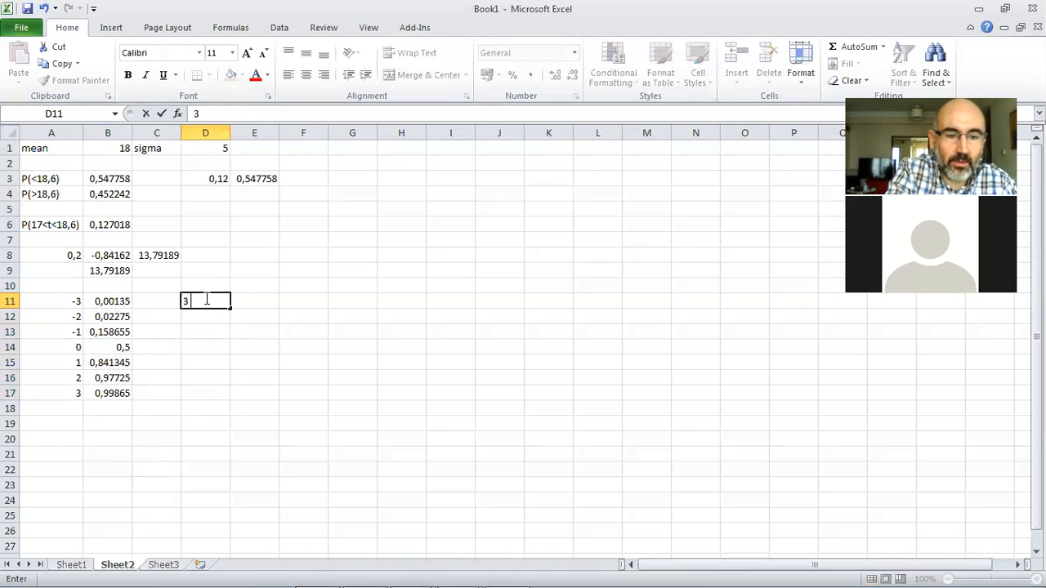
{"action": "type", "text": " sigma"}
{"action": "key", "text": "Tab"}
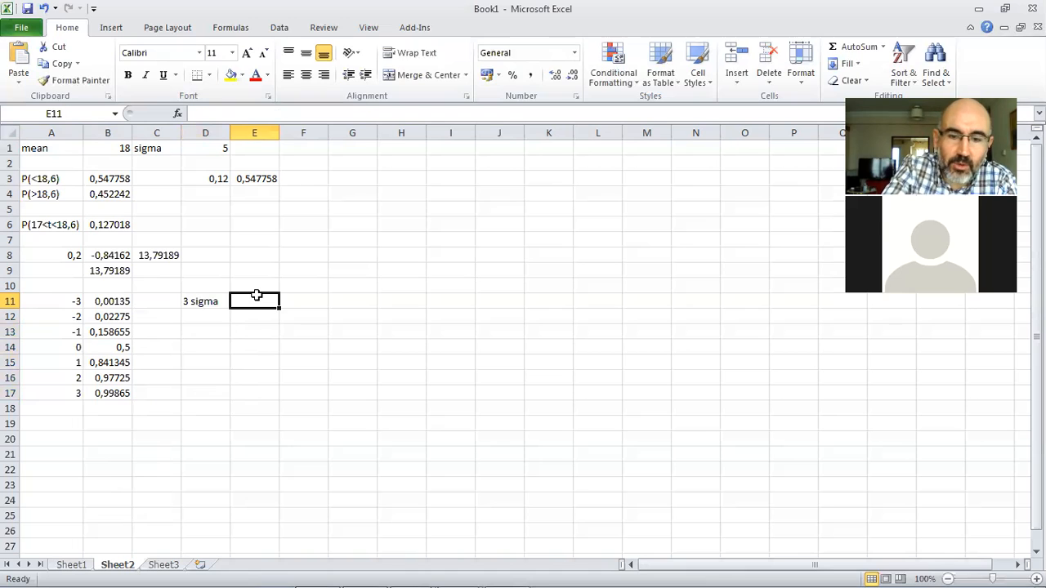
{"action": "type", "text": "="}
{"action": "left_click", "coordinate": [118, 393]}
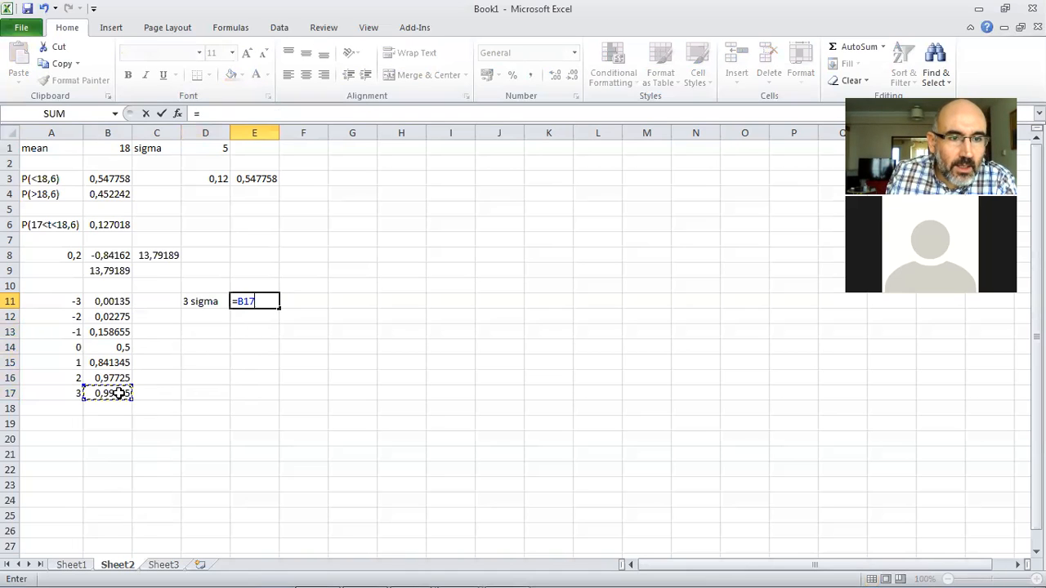
{"action": "type", "text": "-"}
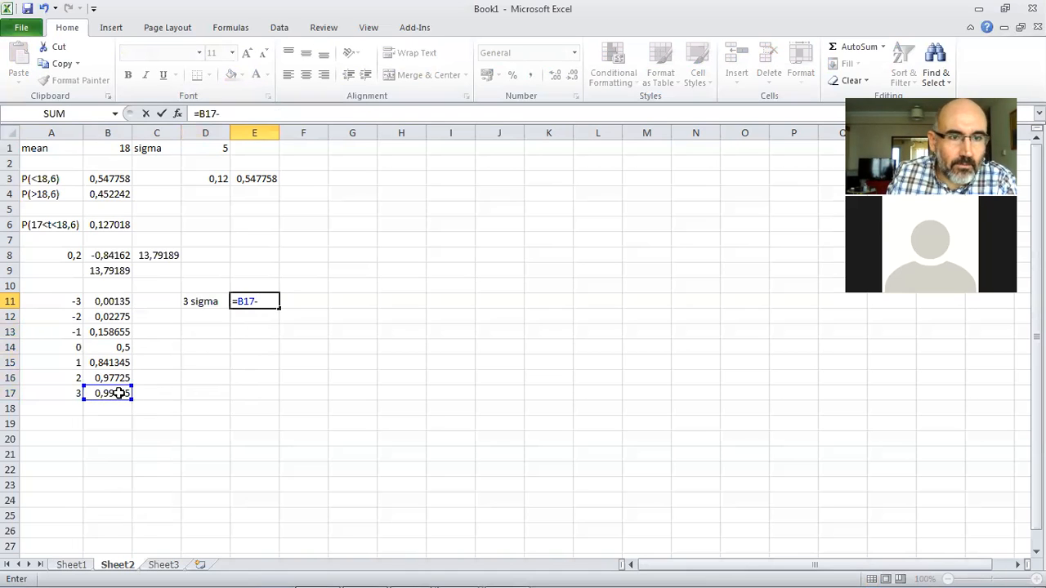
{"action": "left_click", "coordinate": [107, 301]}
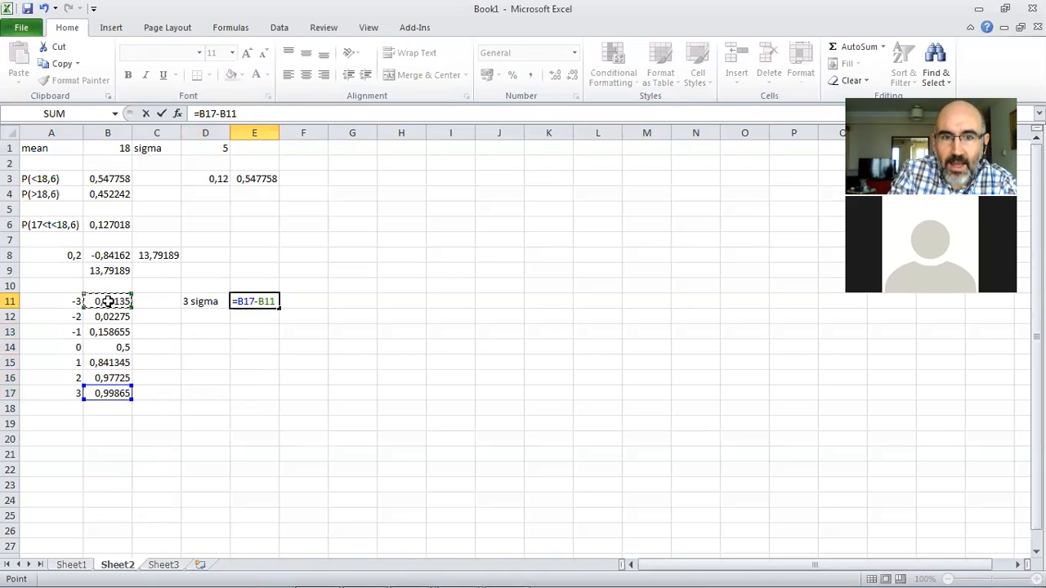
{"action": "key", "text": "Return"}
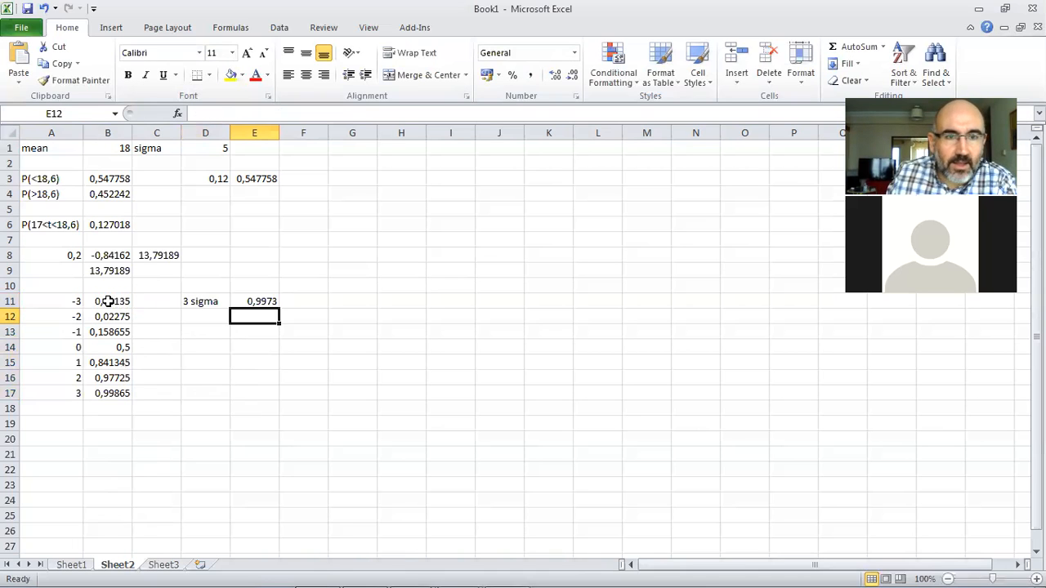
{"action": "left_click", "coordinate": [268, 300]}
Add the labels "2 sigma" in D12 and "1 sigma" in D13
{"action": "left_click", "coordinate": [214, 314]}
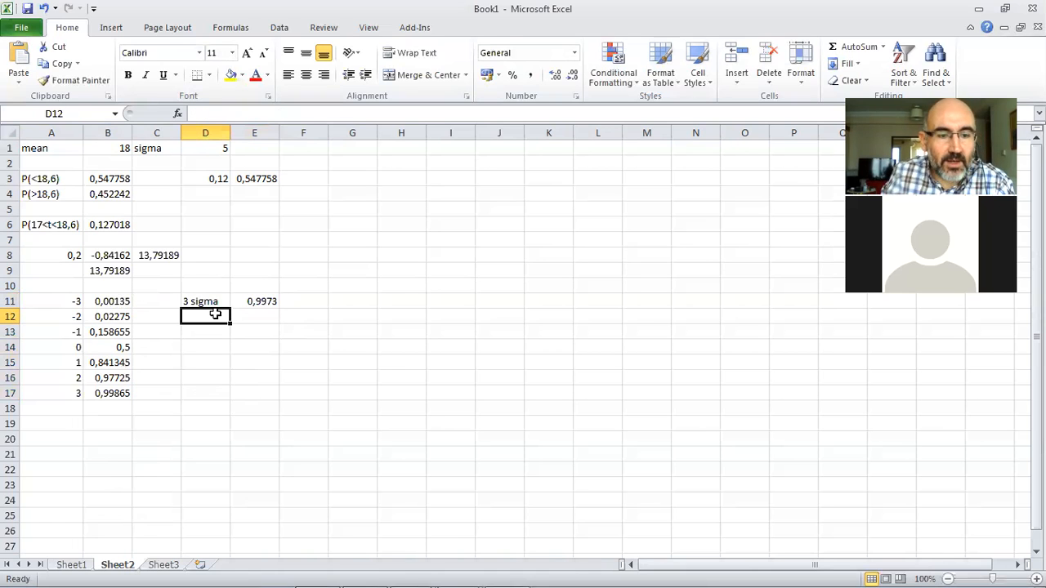
{"action": "type", "text": "2 sigma"}
{"action": "key", "text": "Return"}
{"action": "type", "text": "1 sigma"}
{"action": "key", "text": "Return"}
Calculate the 2 sigma interval probability in E12 with =B16-B12
{"action": "left_click", "coordinate": [259, 301]}
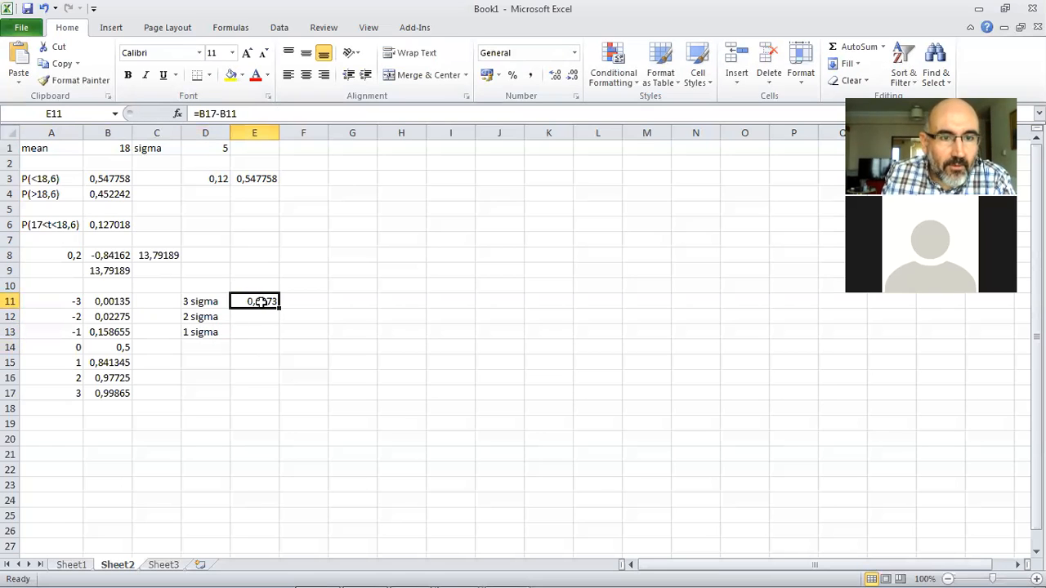
{"action": "left_click", "coordinate": [266, 318]}
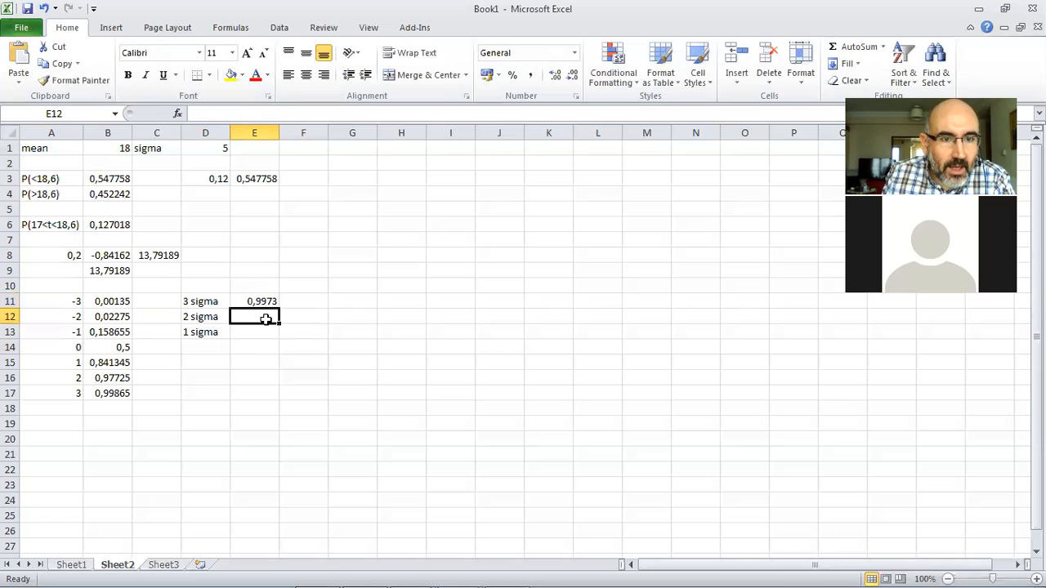
{"action": "type", "text": "="}
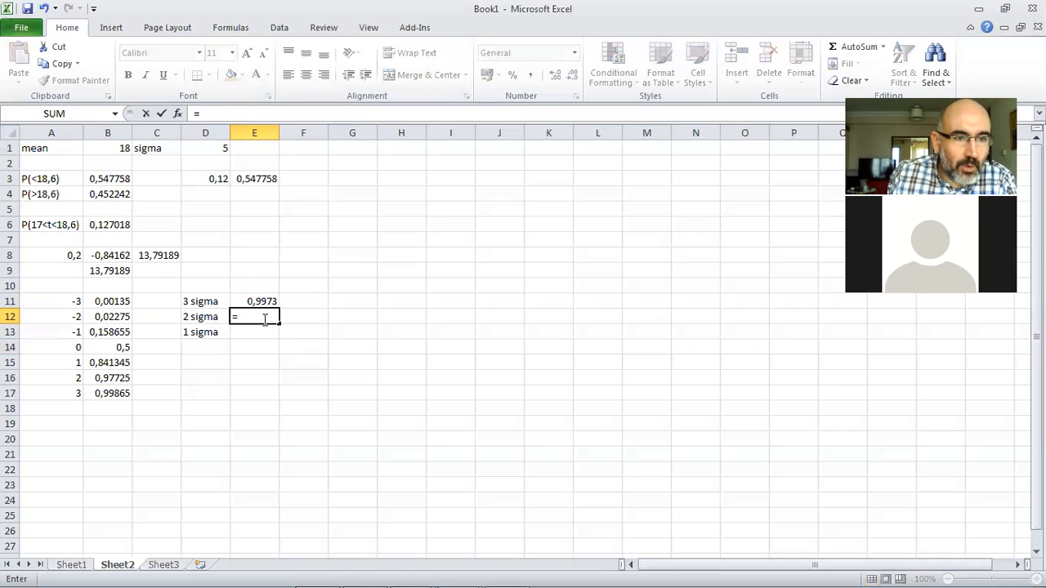
{"action": "left_click", "coordinate": [113, 378]}
{"action": "type", "text": "-"}
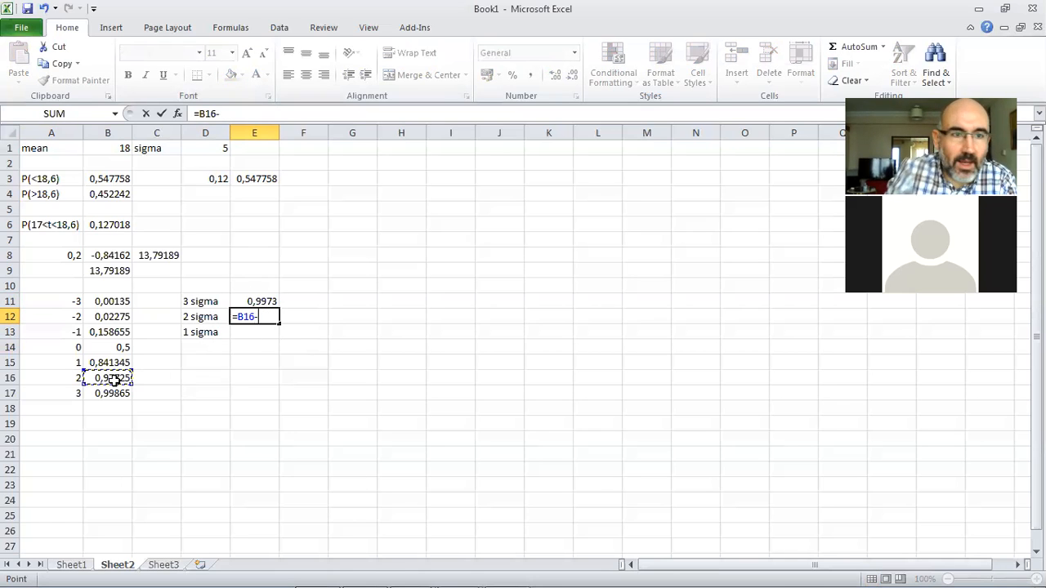
{"action": "left_click", "coordinate": [104, 315]}
{"action": "key", "text": "Return"}
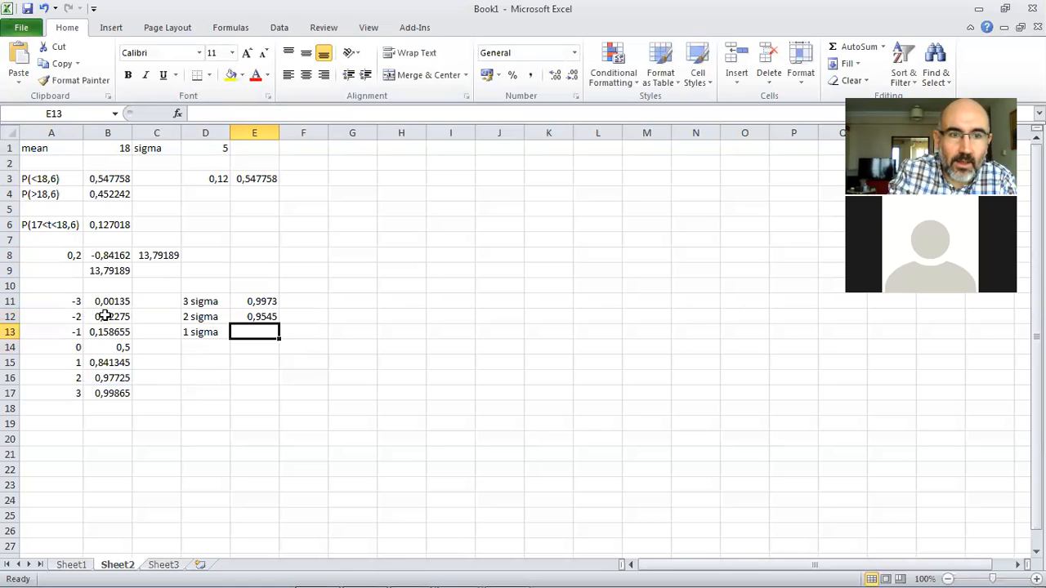
Calculate the 1 sigma interval probability in E13 with =B15-B13
{"action": "type", "text": "="}
{"action": "left_click", "coordinate": [119, 361]}
{"action": "type", "text": "-"}
{"action": "left_click", "coordinate": [118, 332]}
{"action": "key", "text": "Return"}
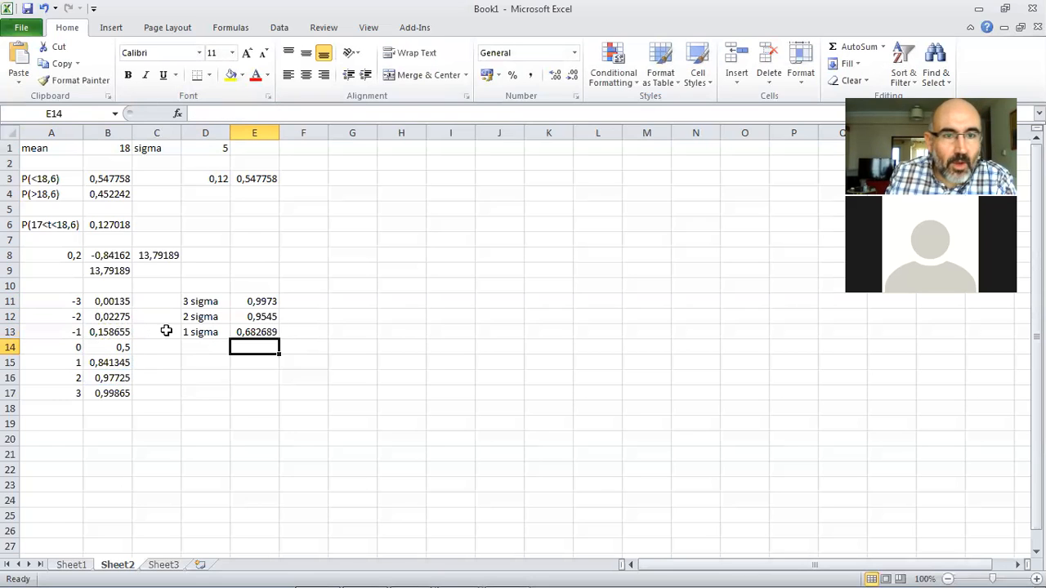
Format the sigma-range probabilities in E11:E13 as percentages with 2 decimal places
{"action": "left_click_drag", "start_coordinate": [253, 299], "coordinate": [254, 327]}
{"action": "right_click", "coordinate": [253, 324]}
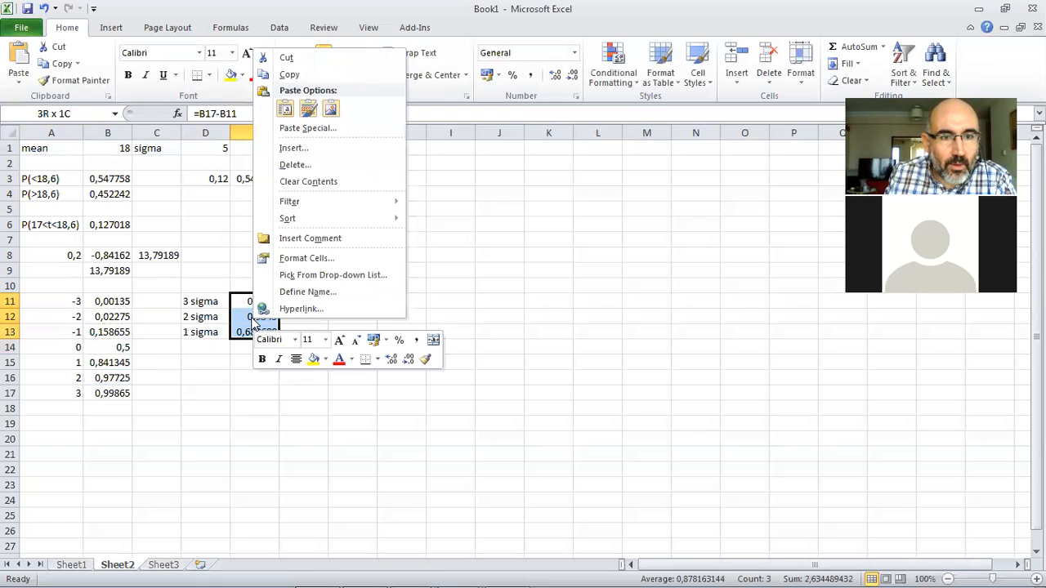
{"action": "left_click", "coordinate": [306, 257]}
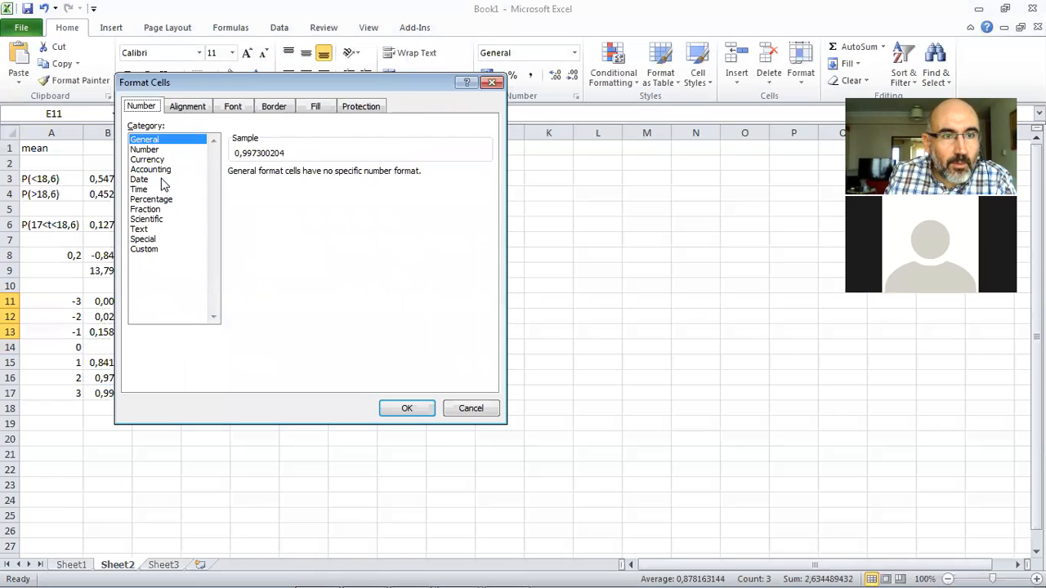
{"action": "left_click", "coordinate": [172, 200]}
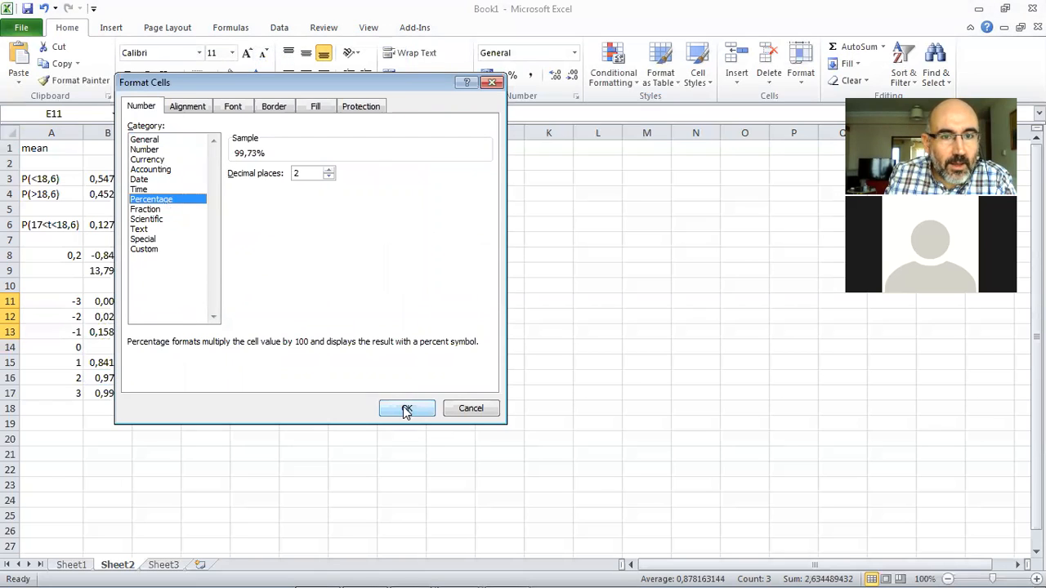
{"action": "left_click", "coordinate": [406, 408]}
{"action": "left_click", "coordinate": [247, 450]}
Make the percentages in E11:E13 bold
{"action": "left_click_drag", "start_coordinate": [241, 300], "coordinate": [250, 329]}
{"action": "left_click", "coordinate": [126, 77]}
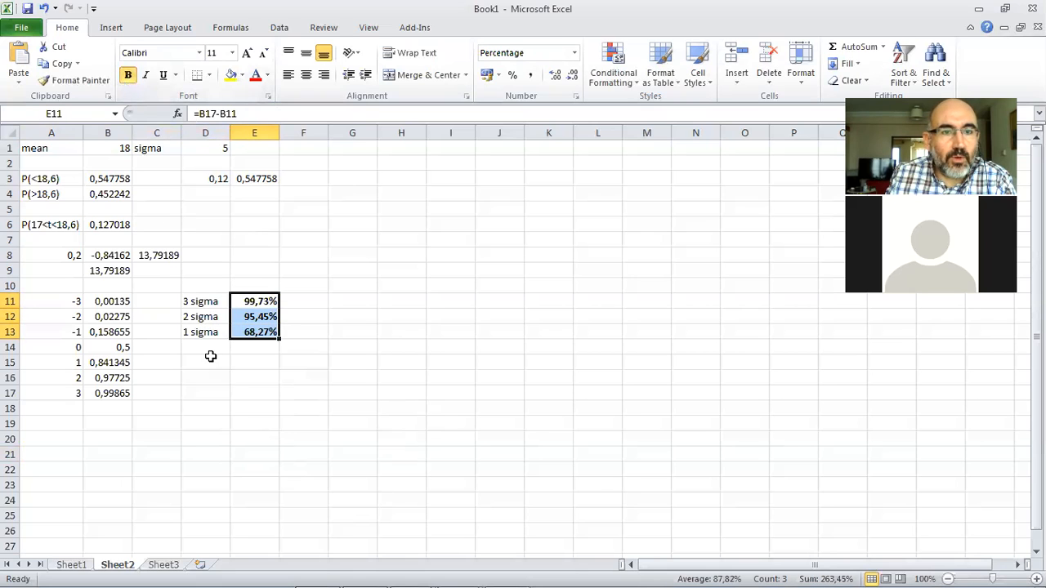
{"action": "left_click", "coordinate": [208, 377]}
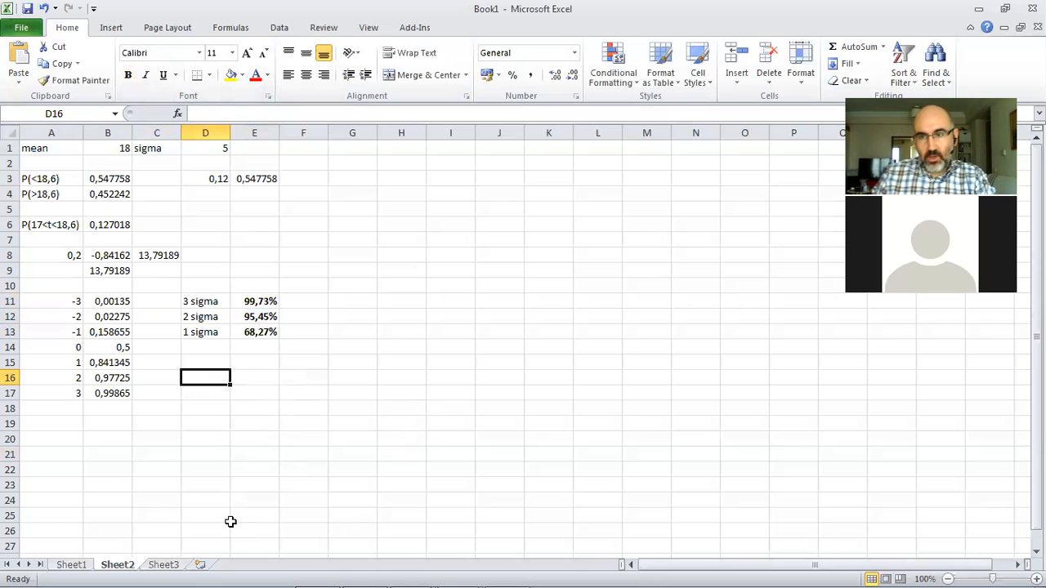